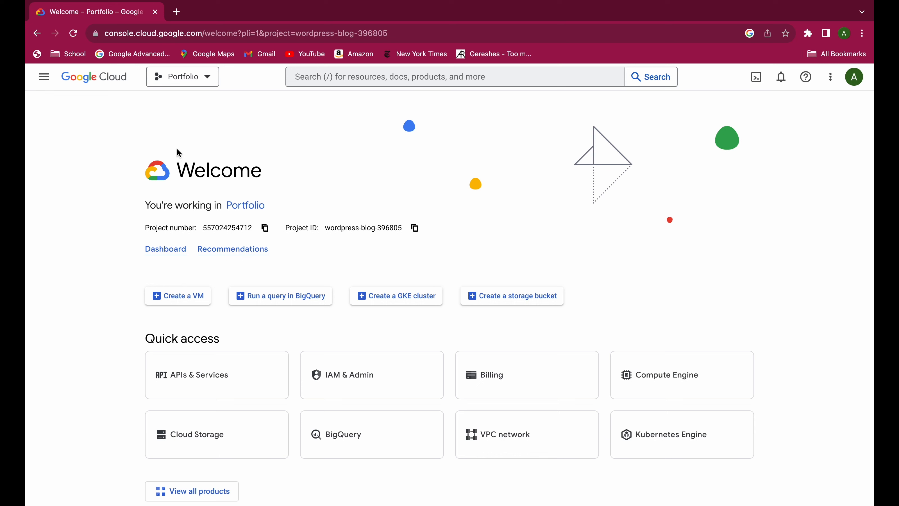
pyautogui.press('XF86AudioRaiseVolume')
pyautogui.press('XF86AudioRaiseVolume')
pyautogui.press('XF86AudioRaiseVolume')
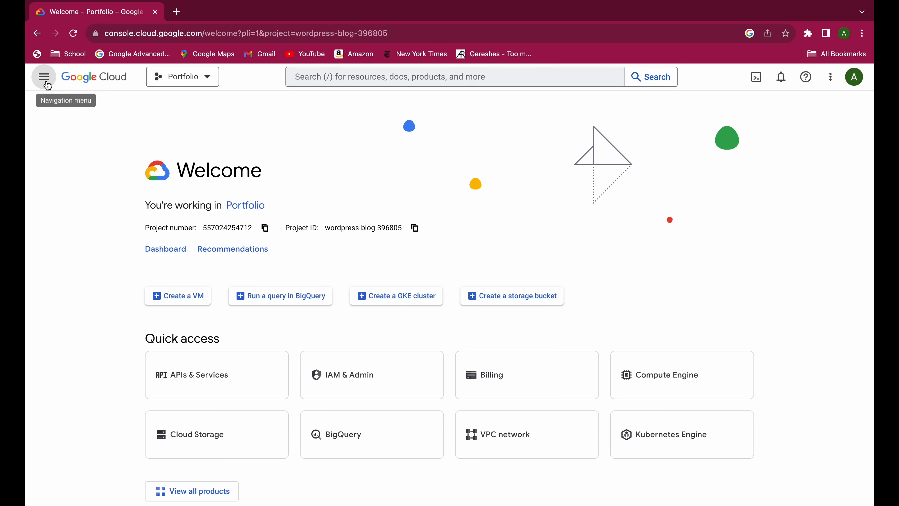
# Create a new project named Website with No organization as its location.
pyautogui.click(211, 77)
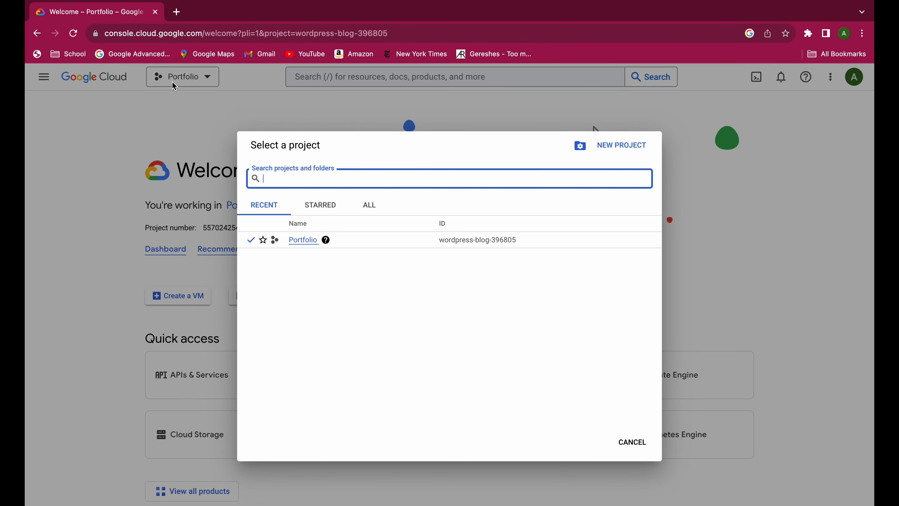
pyautogui.click(623, 150)
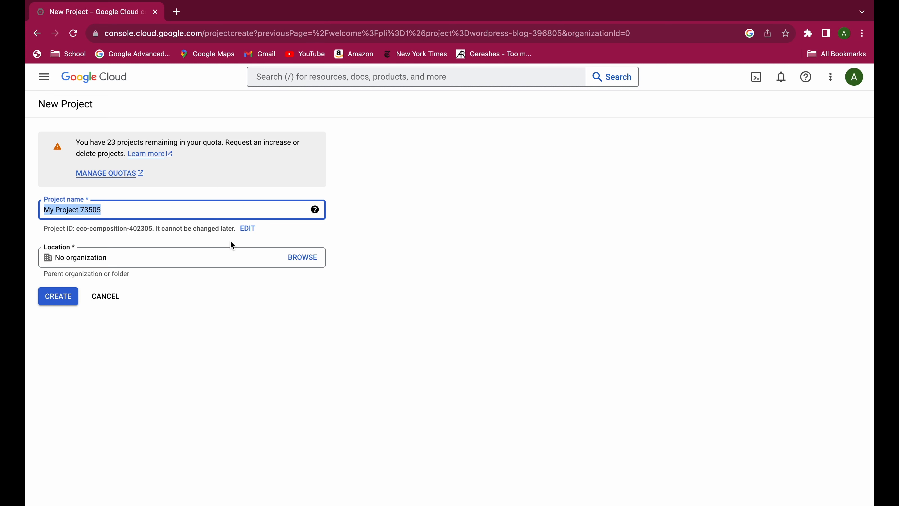
pyautogui.write('Website')
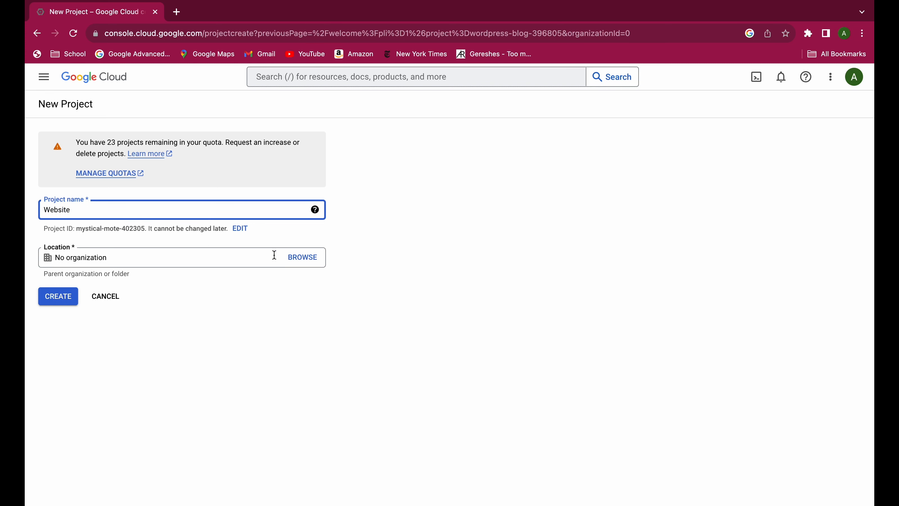
pyautogui.click(301, 258)
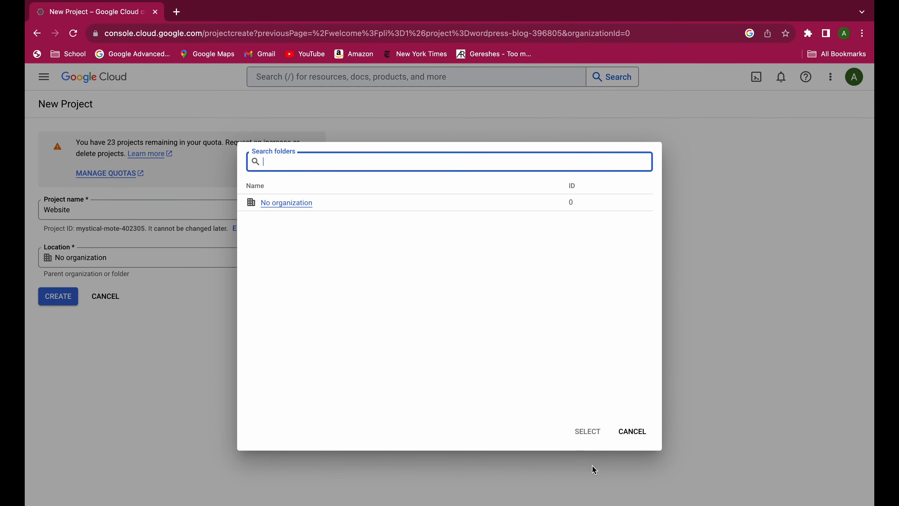
pyautogui.click(625, 436)
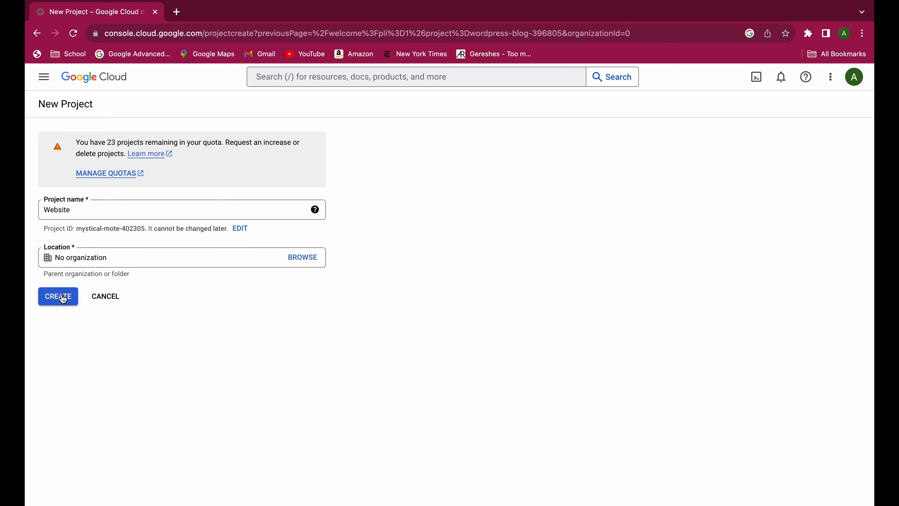
pyautogui.click(60, 297)
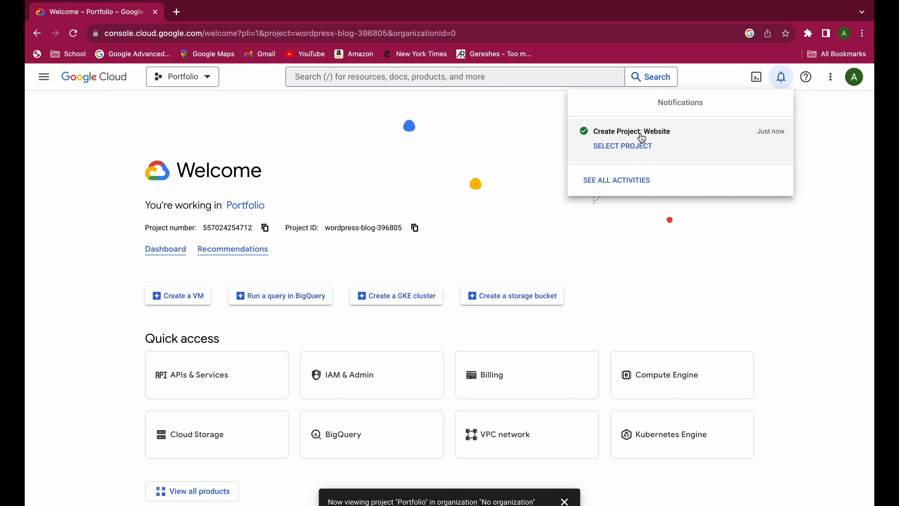
# Switch to the Website project and enable the Compute Engine API for it.
pyautogui.click(642, 137)
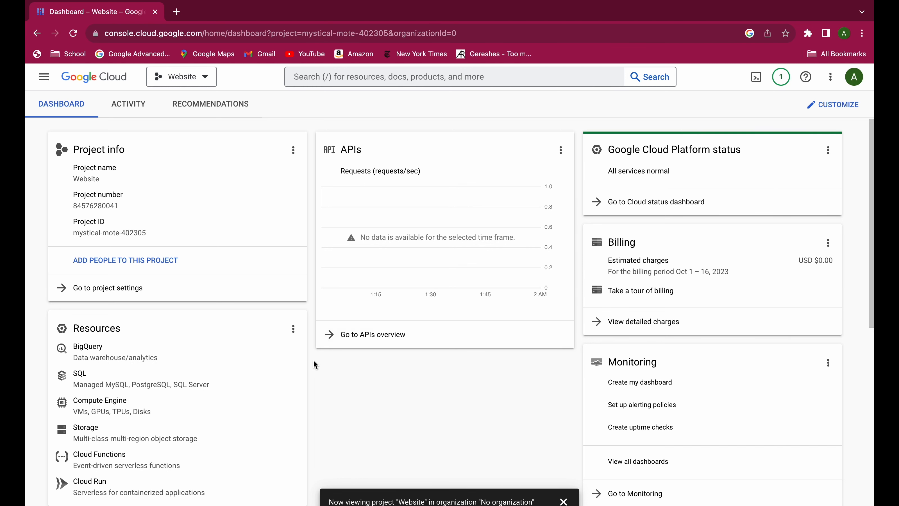
pyautogui.scroll(-1, 362, 369)
pyautogui.click(124, 379)
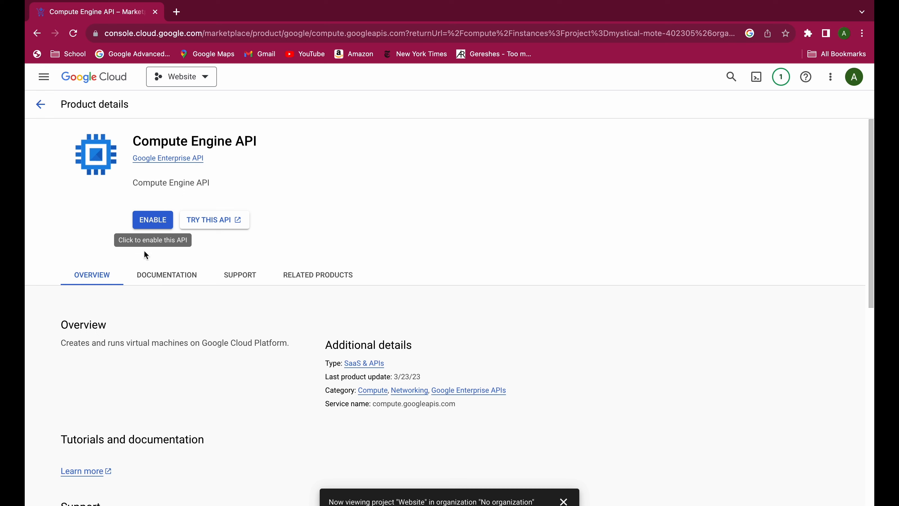
pyautogui.click(151, 227)
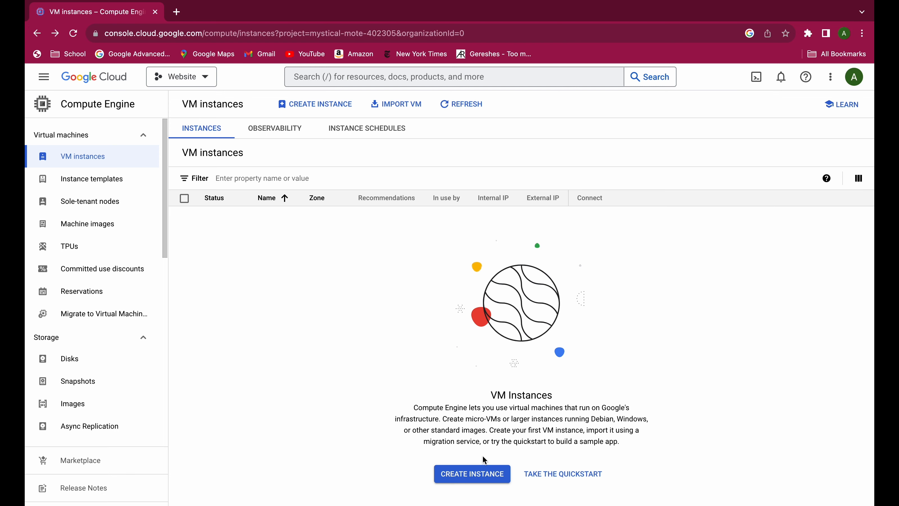
# Start a new VM instance named wordpress in the us-central1 (Iowa) region.
pyautogui.click(472, 474)
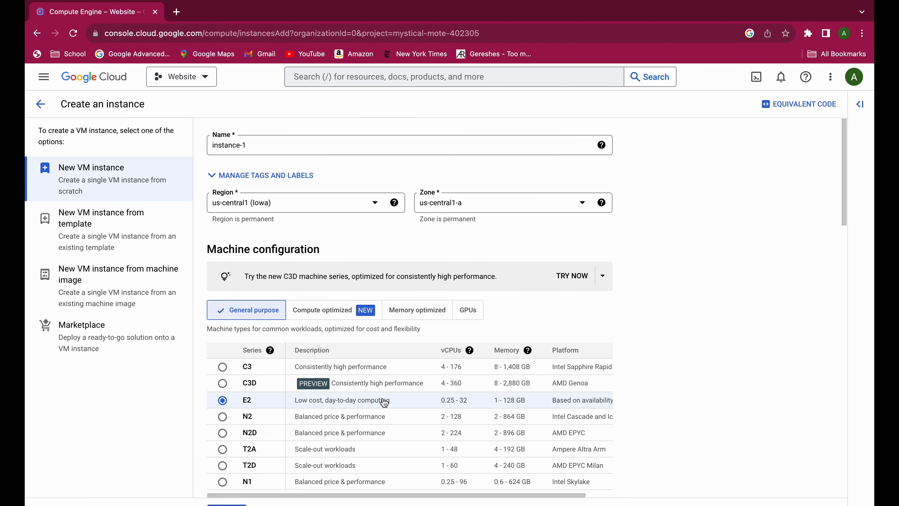
pyautogui.tripleClick(318, 144)
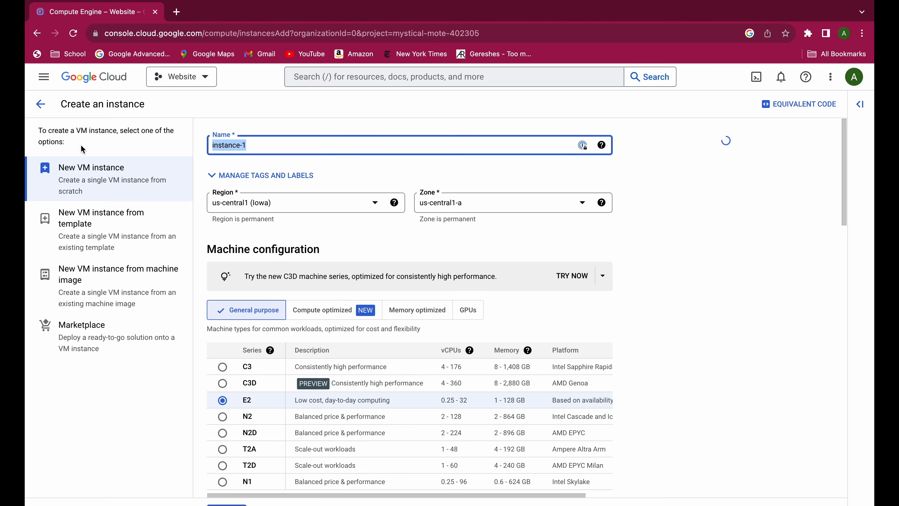
pyautogui.write('wordpress')
pyautogui.click(294, 206)
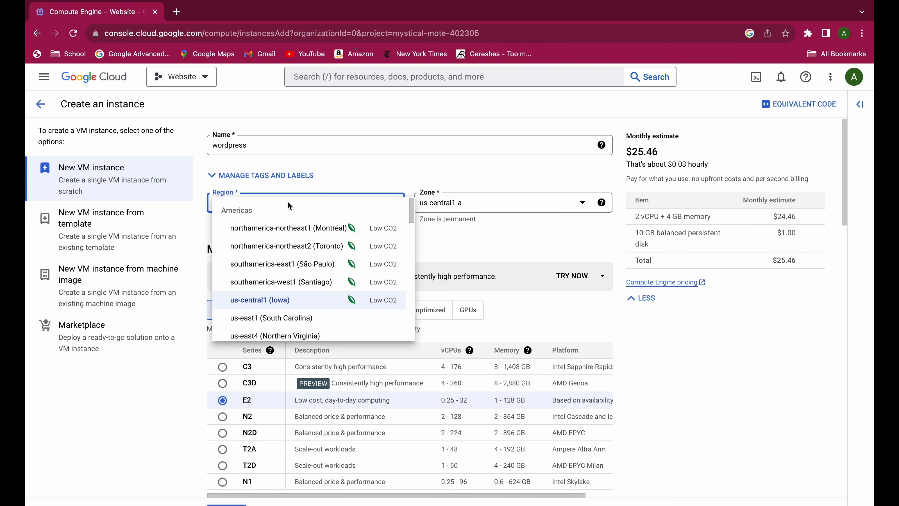
pyautogui.click(292, 194)
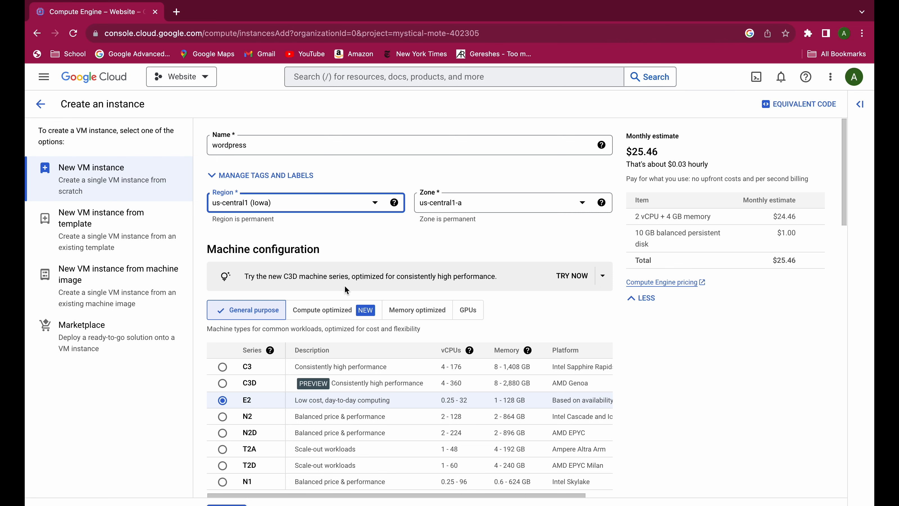
# Set the instance's machine series to N1 and its machine type to the shared-core f1-micro.
pyautogui.scroll(-1, 343, 320)
pyautogui.scroll(-5, 344, 321)
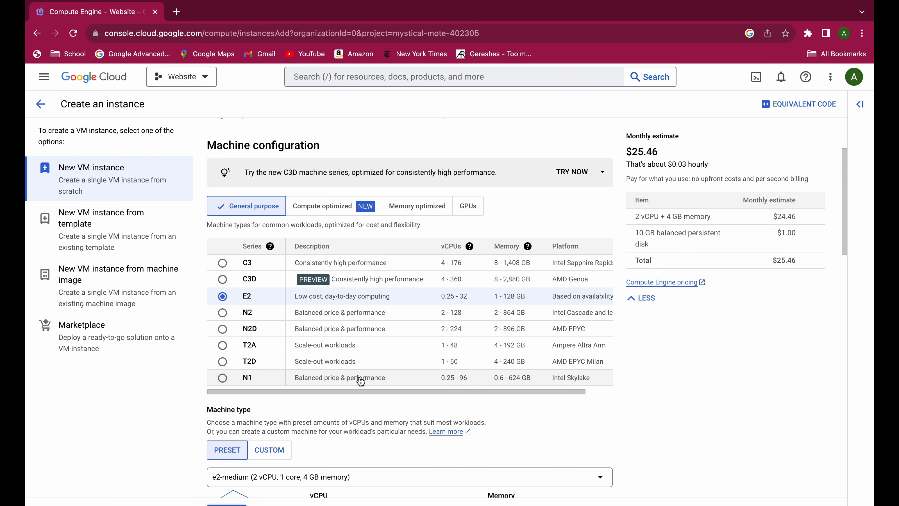
pyautogui.click(365, 382)
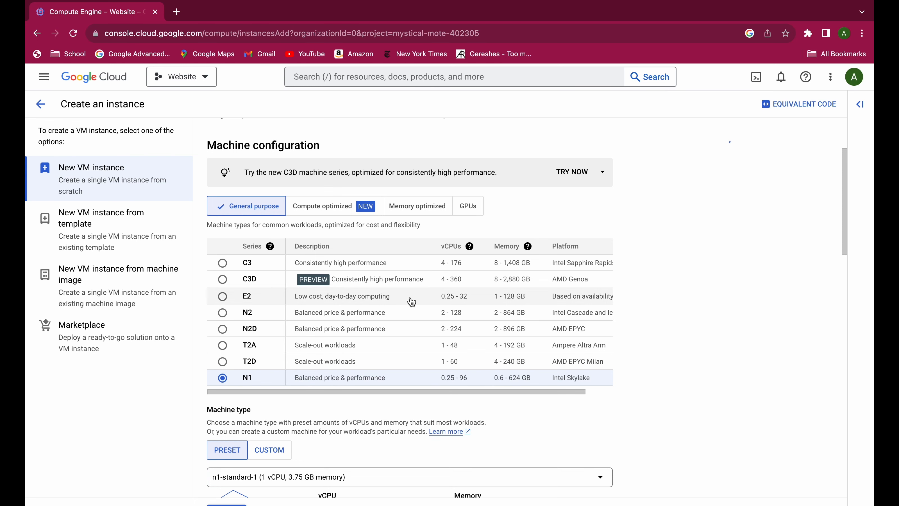
pyautogui.scroll(-3, 409, 300)
pyautogui.click(354, 376)
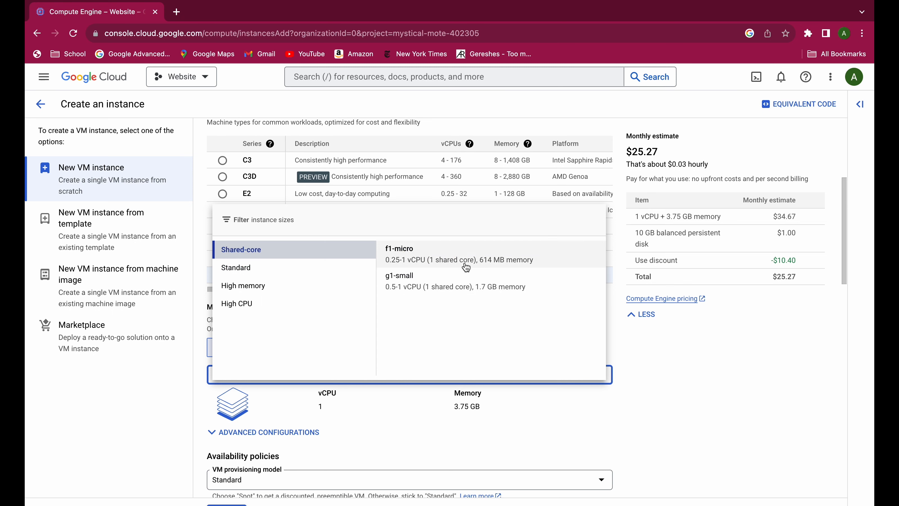
pyautogui.click(460, 257)
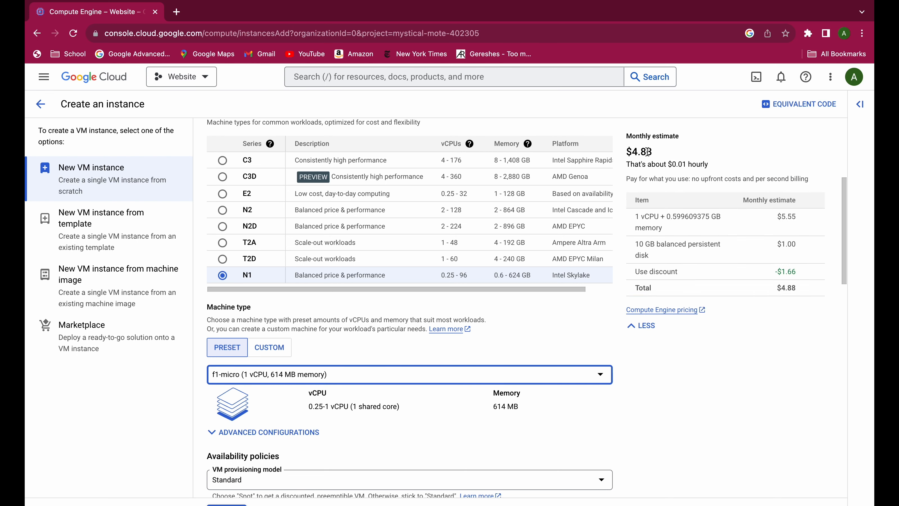
# Allow HTTPS traffic through the instance's firewall and create the instance.
pyautogui.scroll(-5, 394, 407)
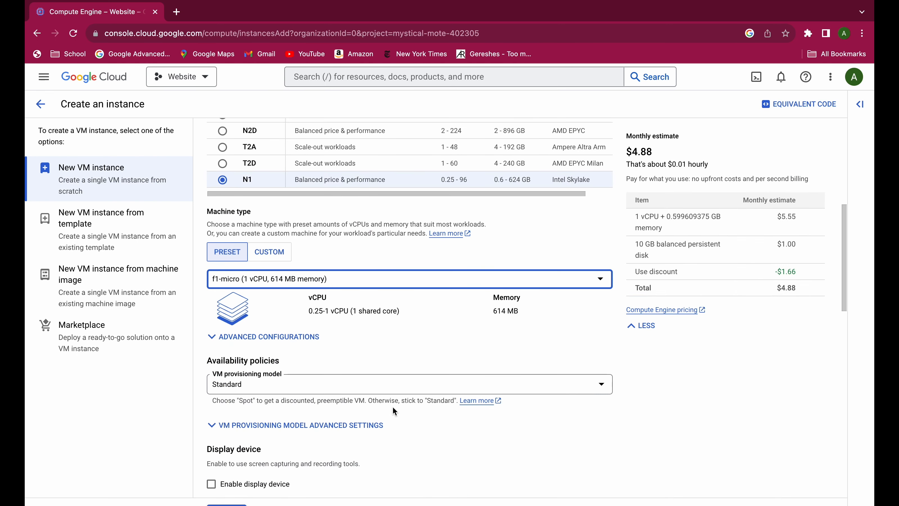
pyautogui.scroll(-12, 339, 409)
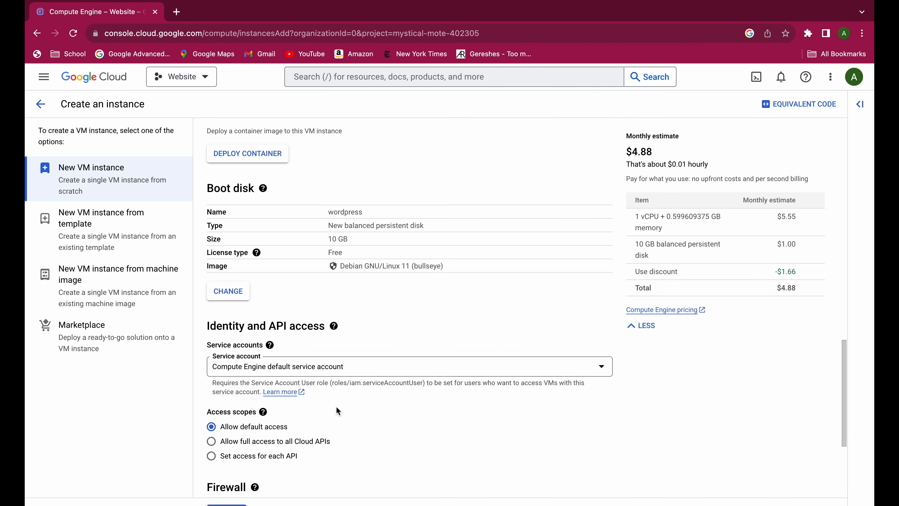
pyautogui.scroll(-4, 338, 411)
pyautogui.scroll(-2, 338, 411)
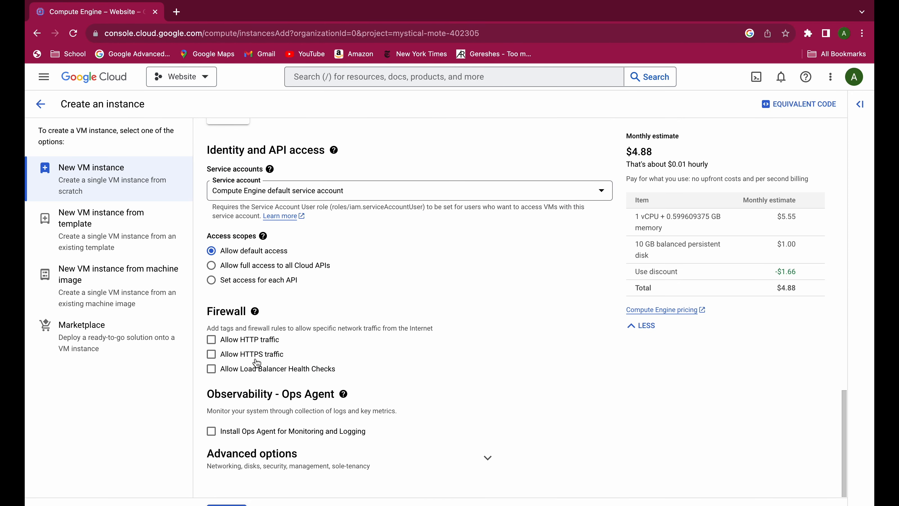
pyautogui.click(267, 359)
pyautogui.click(231, 504)
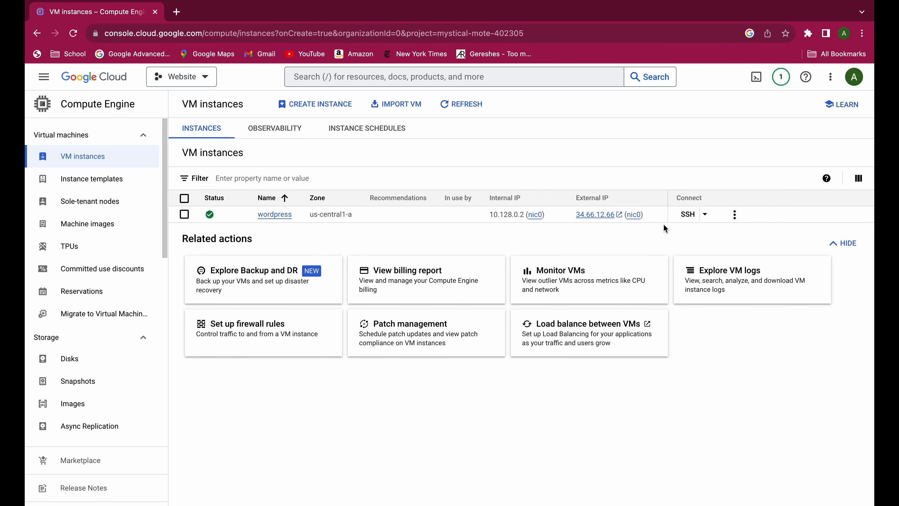
# Open the Marketplace from Compute Engine and search its virtual machines for bitnami.
pyautogui.moveTo(598, 222)
pyautogui.click(79, 459)
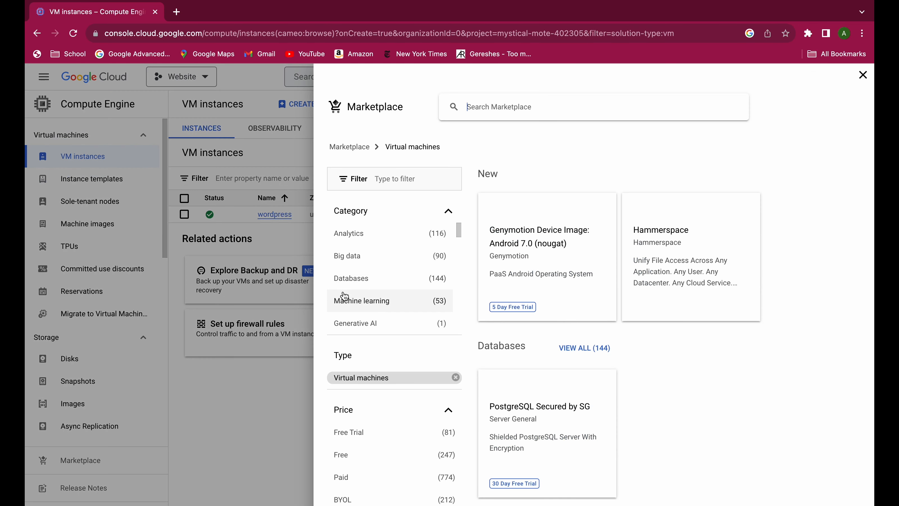
pyautogui.click(539, 109)
pyautogui.write('bitnami')
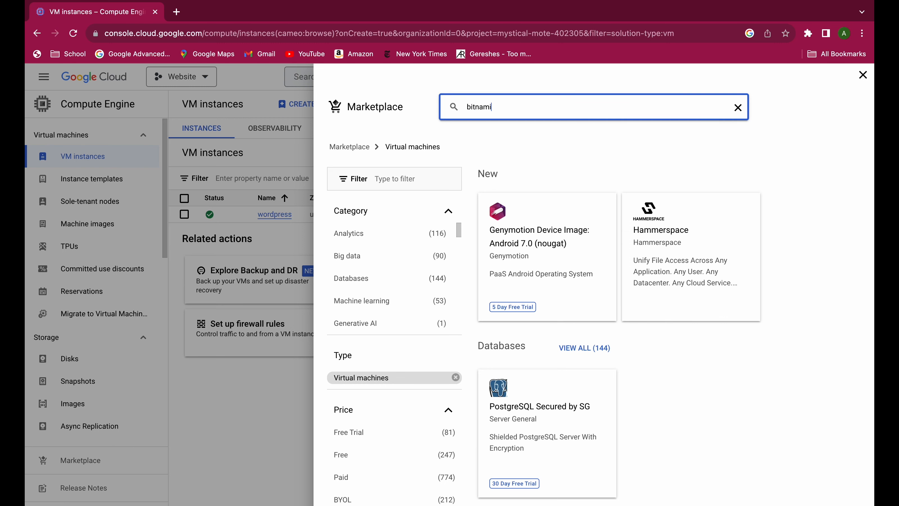
pyautogui.press('Return')
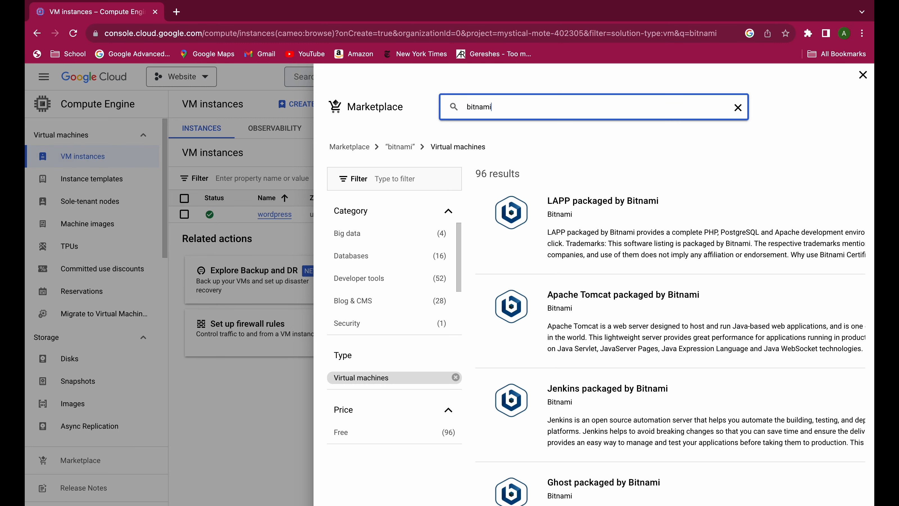
# Look through the Bitnami packages and refine the Marketplace search to bitnami nginx.
pyautogui.scroll(-3, 620, 316)
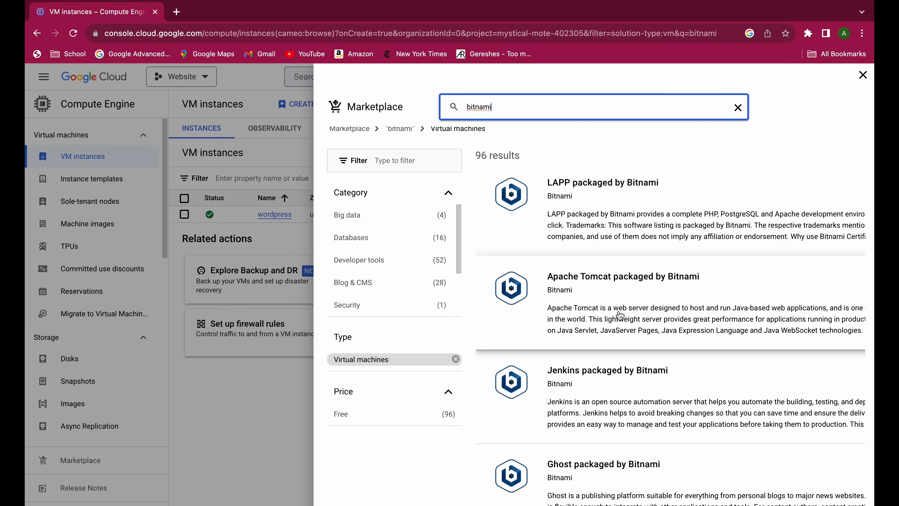
pyautogui.scroll(-10, 619, 317)
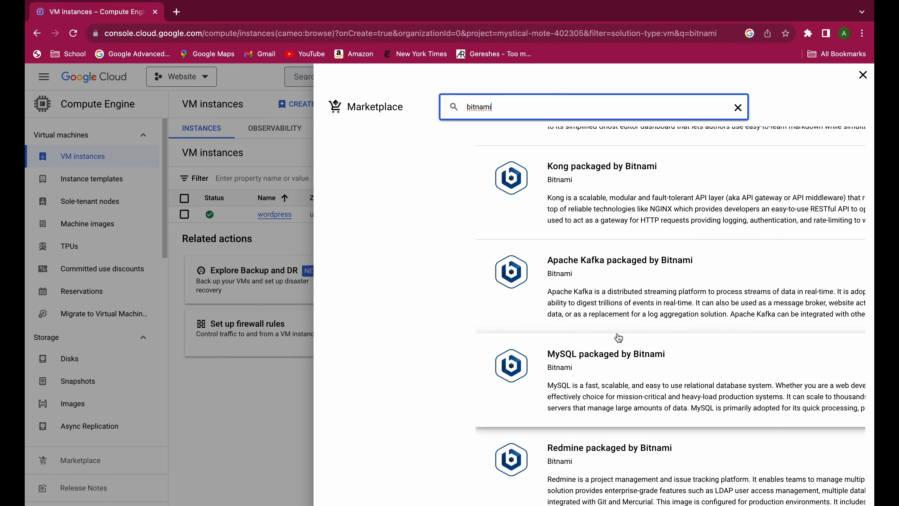
pyautogui.scroll(-3, 618, 339)
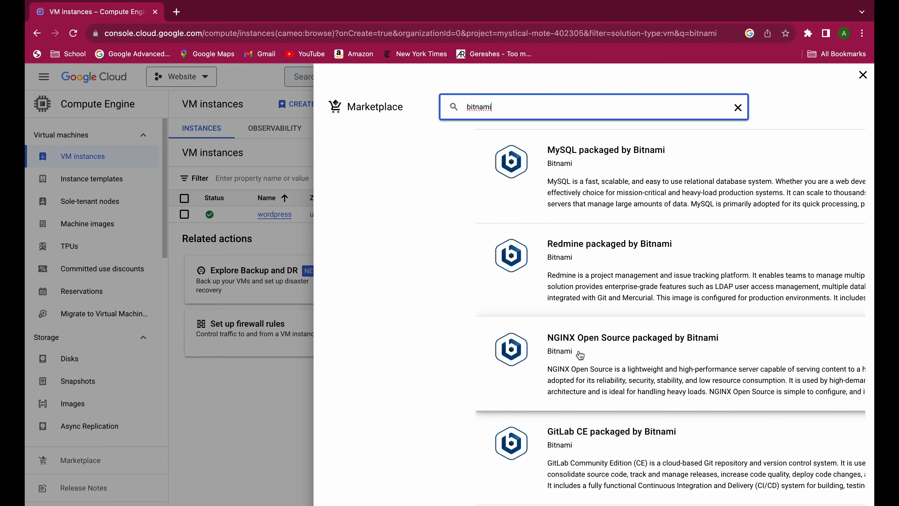
pyautogui.scroll(-3, 597, 357)
pyautogui.scroll(-2, 538, 291)
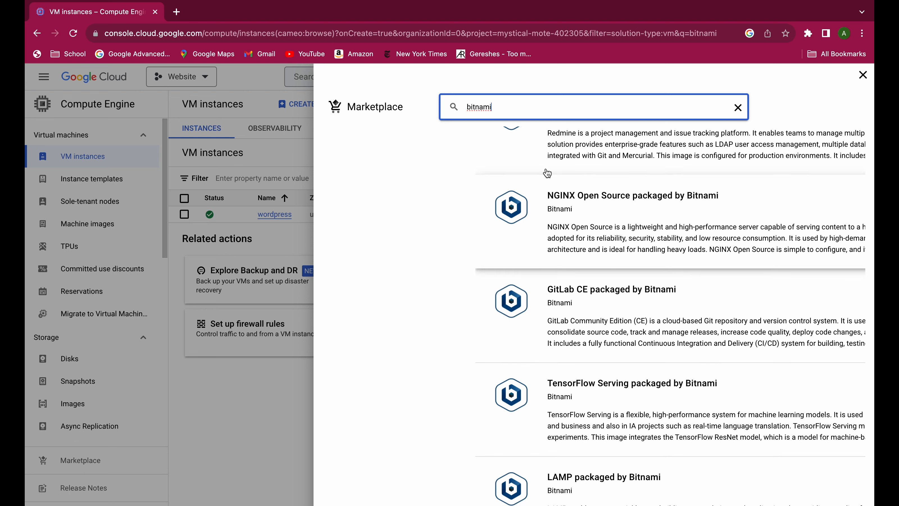
pyautogui.click(524, 119)
pyautogui.write('ngi')
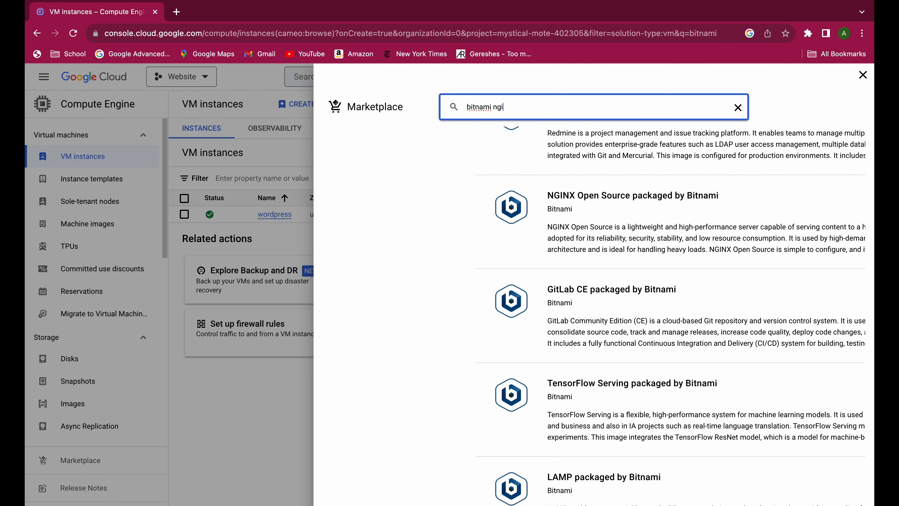
pyautogui.write('nx')
pyautogui.press('Return')
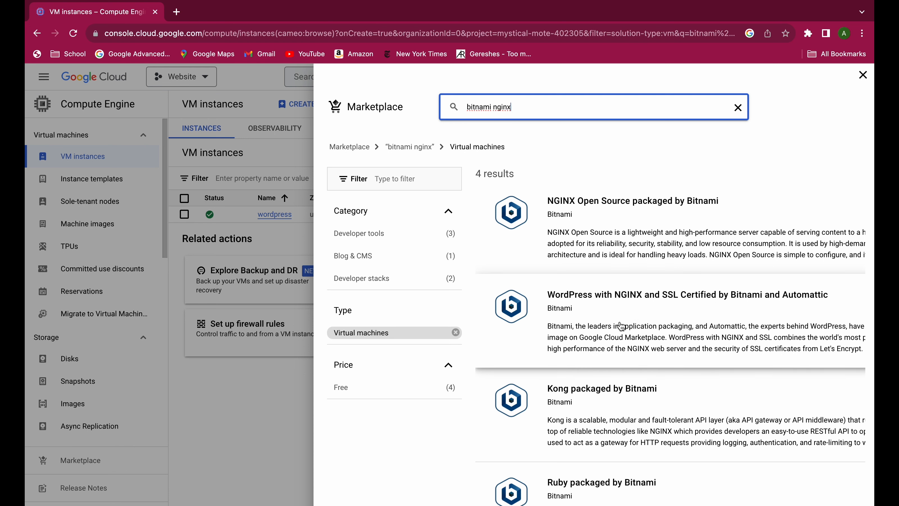
# Get started with WordPress with NGINX and SSL Certified by Bitnami and Automattic and agree to its deployment terms.
pyautogui.scroll(-1, 621, 326)
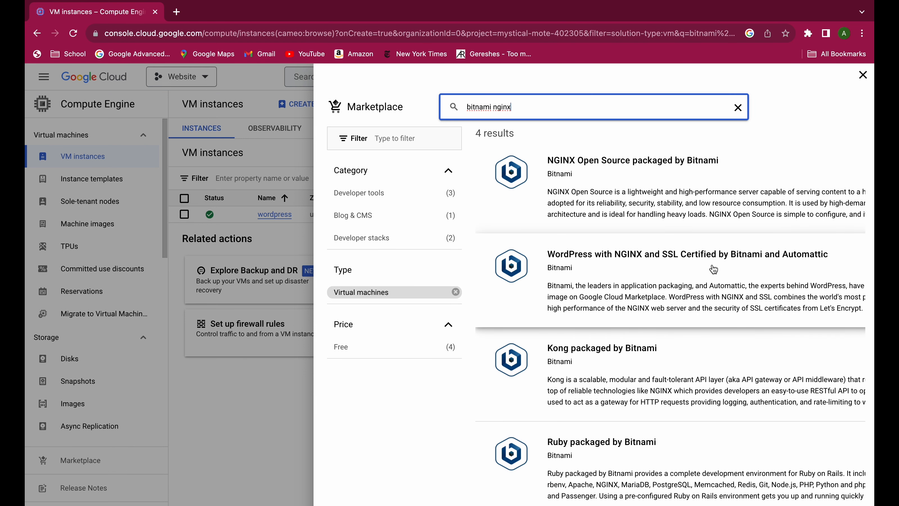
pyautogui.click(762, 261)
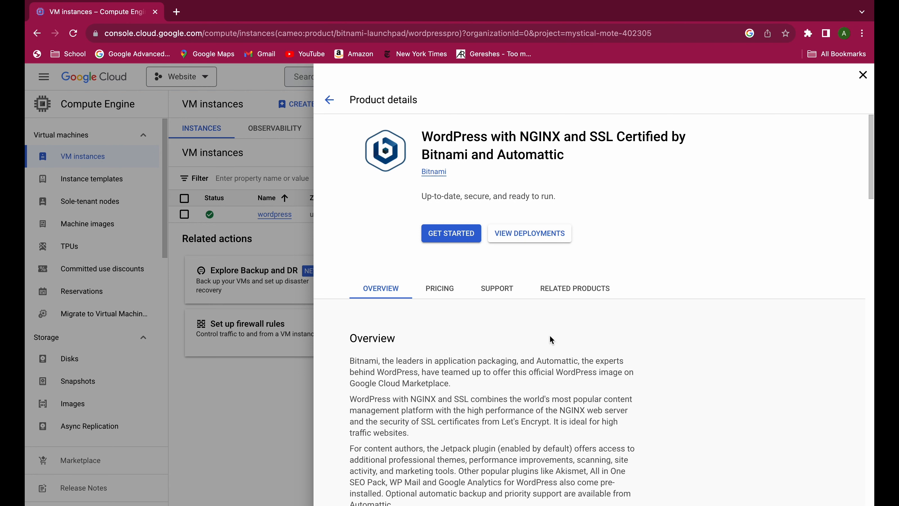
pyautogui.click(461, 238)
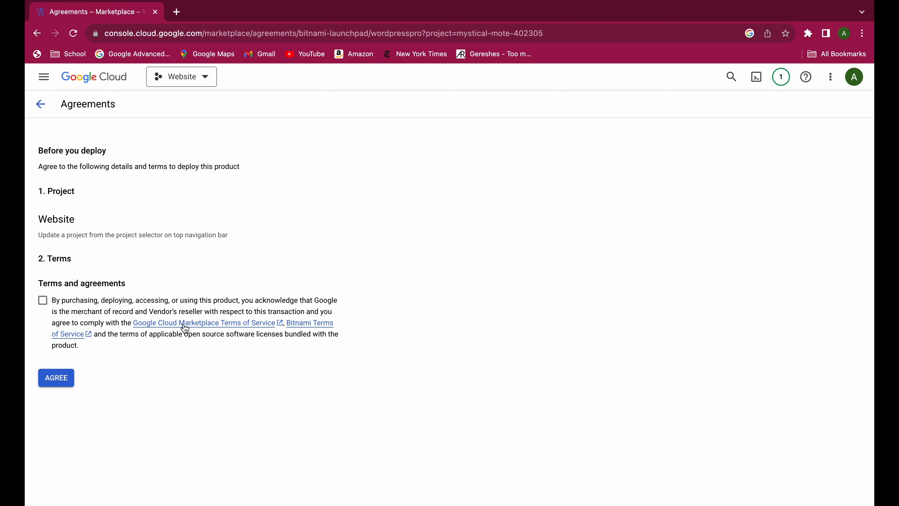
pyautogui.click(62, 317)
pyautogui.click(61, 377)
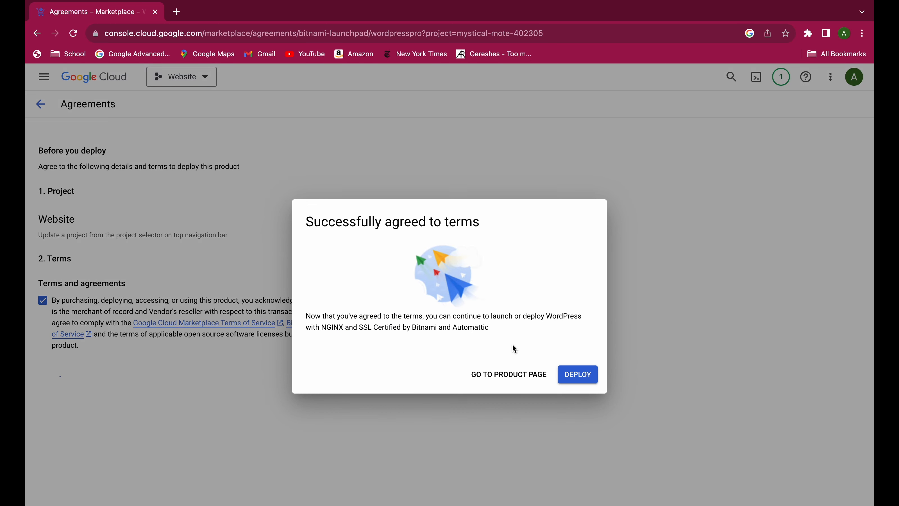
# Start the WordPress with NGINX and SSL deployment and enable its required APIs.
pyautogui.click(584, 378)
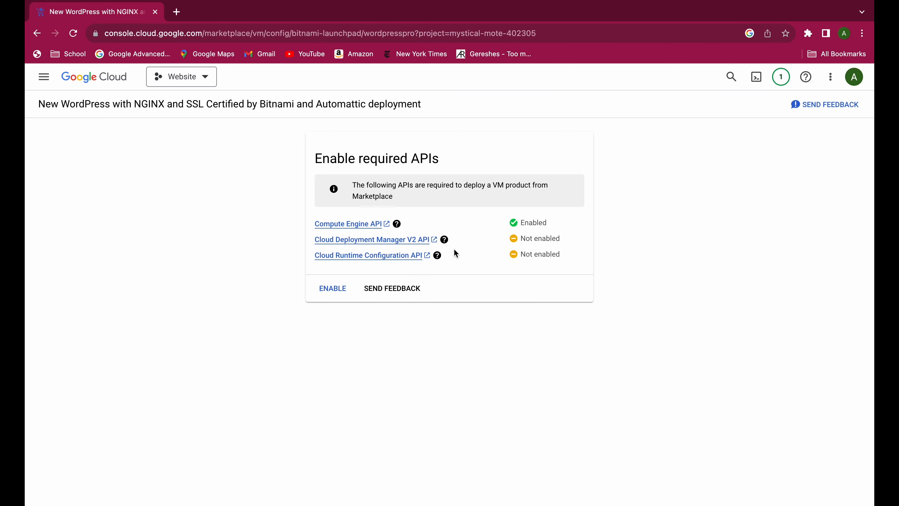
pyautogui.click(335, 290)
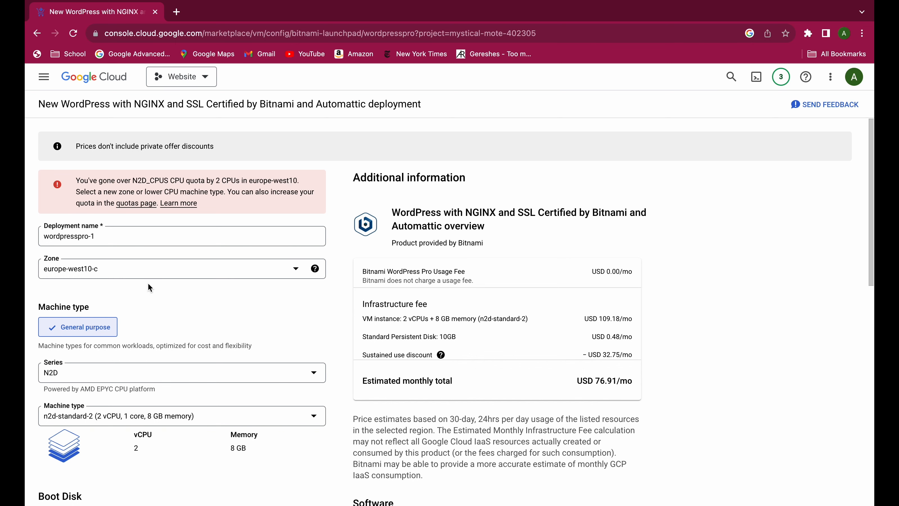
# Set the deployment's zone to us-central1-c.
pyautogui.scroll(-1, 148, 282)
pyautogui.click(167, 252)
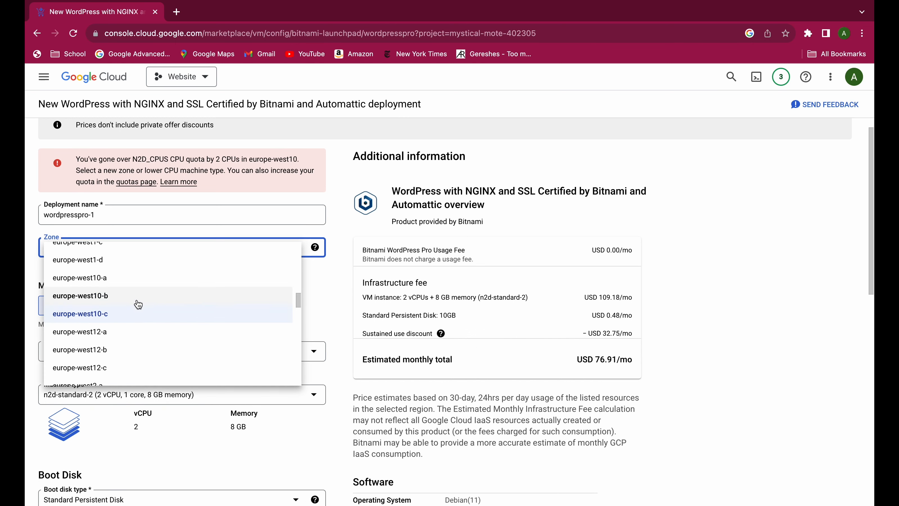
pyautogui.scroll(7, 138, 304)
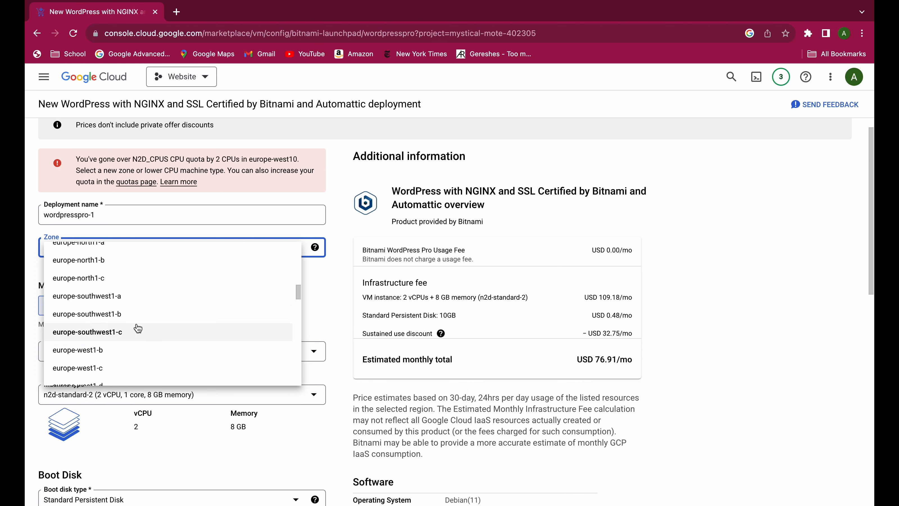
pyautogui.scroll(-10, 138, 329)
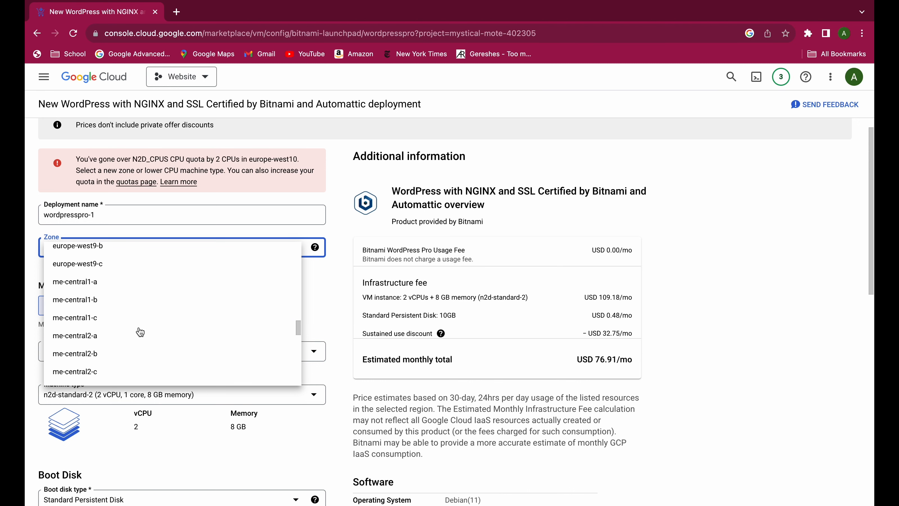
pyautogui.scroll(20, 140, 332)
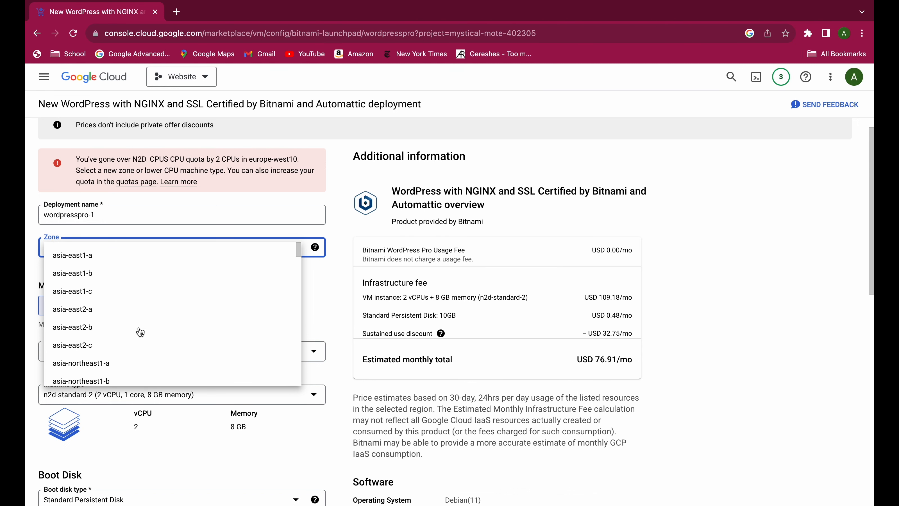
pyautogui.scroll(-20, 141, 332)
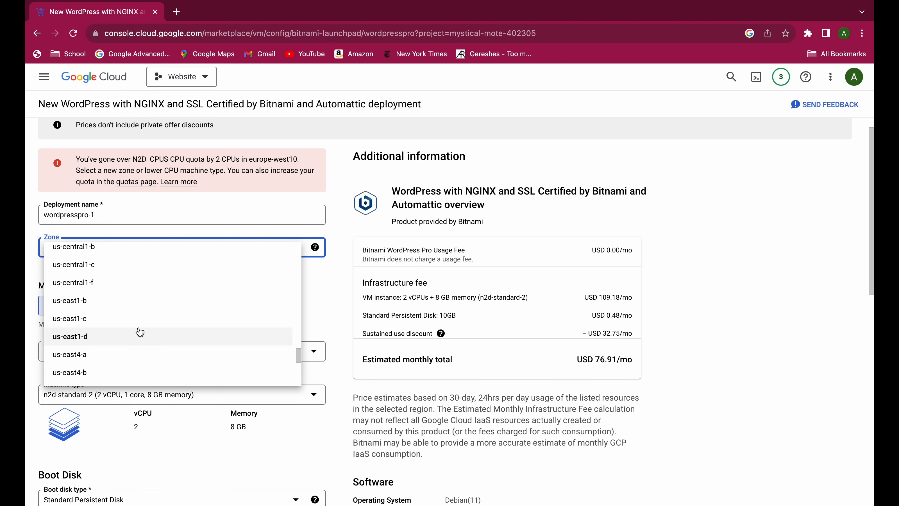
pyautogui.scroll(1, 120, 319)
pyautogui.scroll(1, 120, 319)
pyautogui.click(105, 306)
# Set the machine series to N2, look through its machine types and choose n2-standard-2.
pyautogui.click(147, 307)
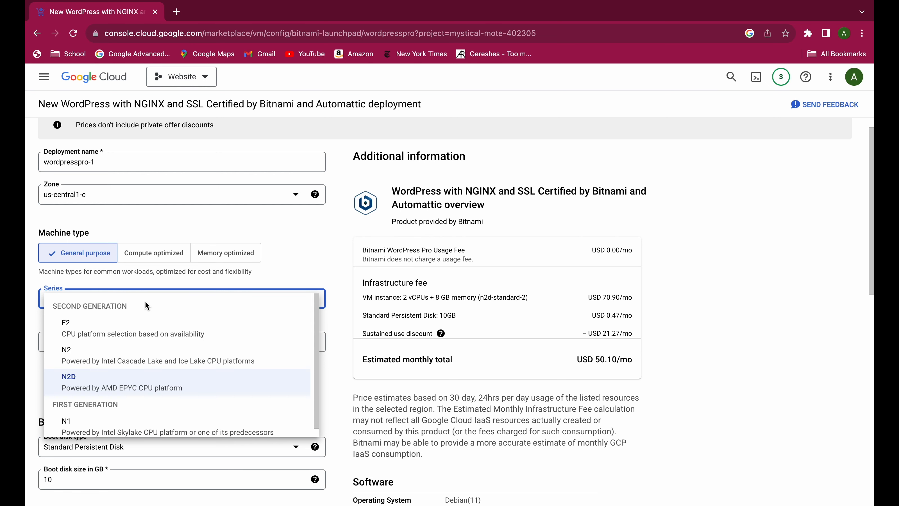
pyautogui.click(160, 352)
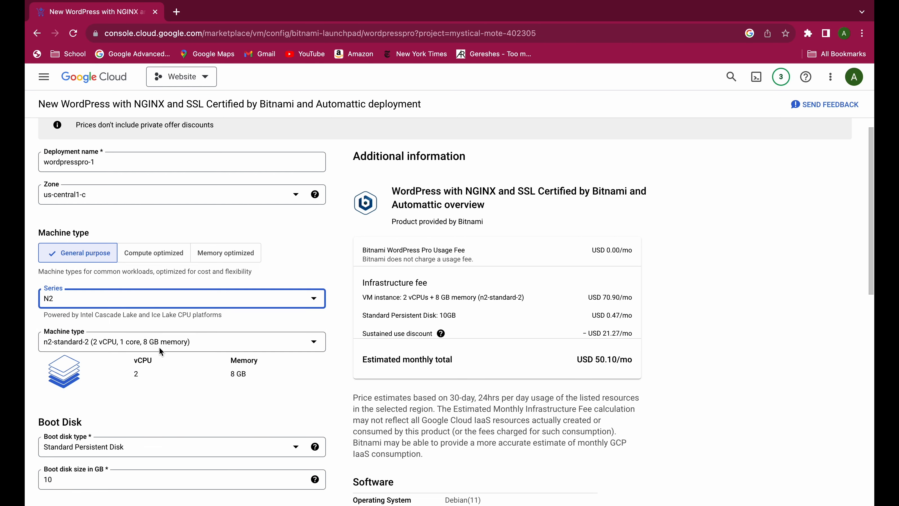
pyautogui.scroll(-2, 159, 346)
pyautogui.click(152, 267)
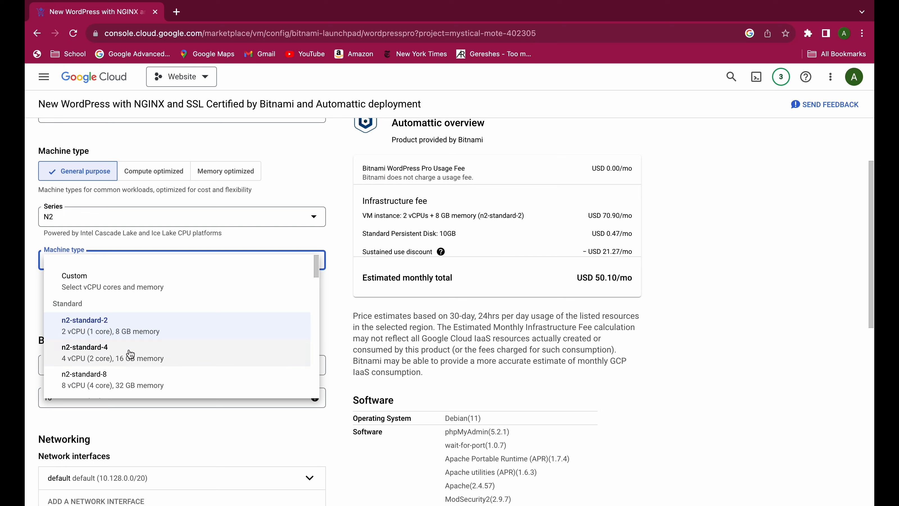
pyautogui.scroll(-1, 167, 372)
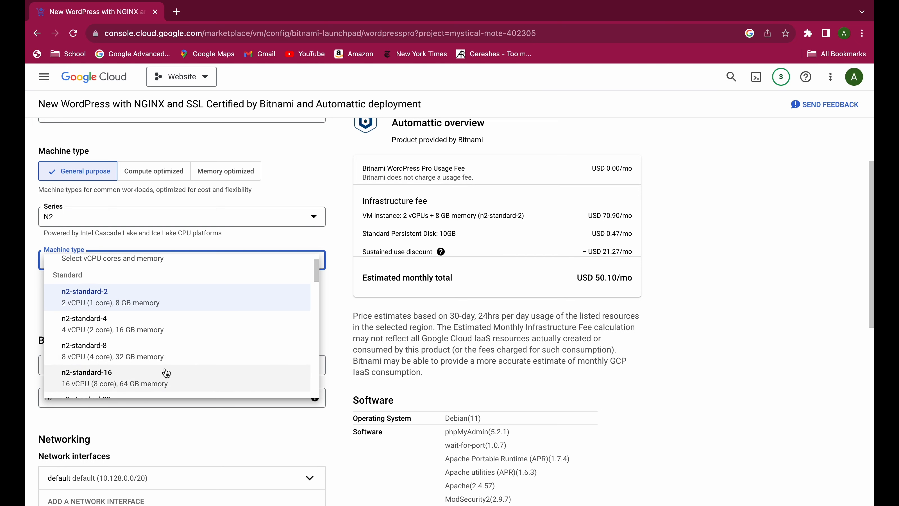
pyautogui.scroll(-3, 137, 379)
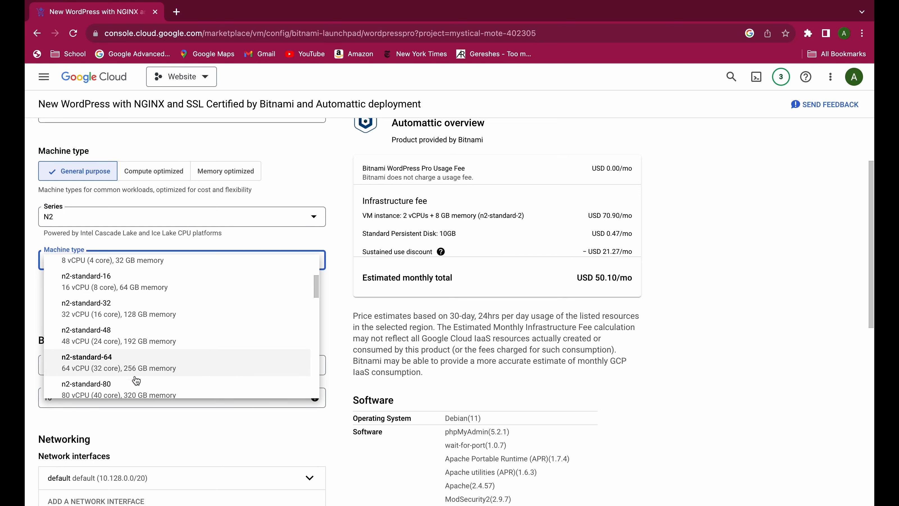
pyautogui.scroll(4, 136, 381)
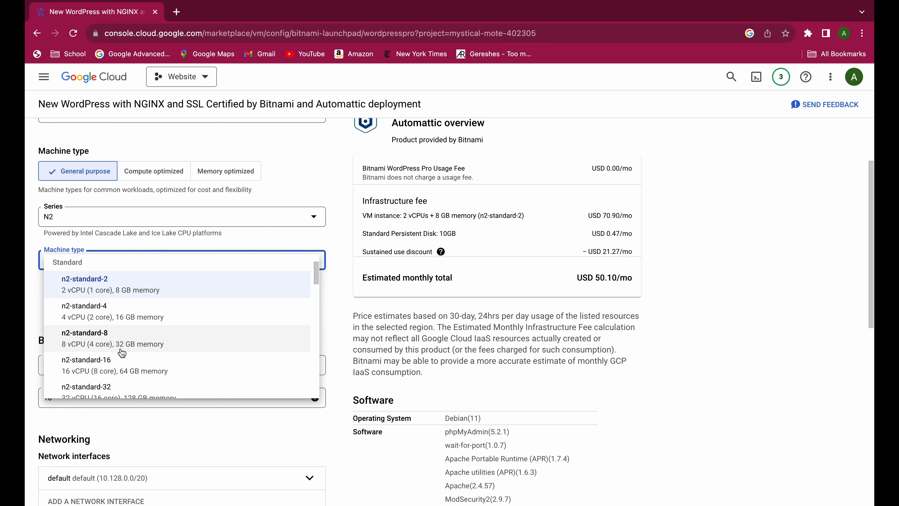
pyautogui.scroll(1, 128, 356)
pyautogui.scroll(-3, 132, 363)
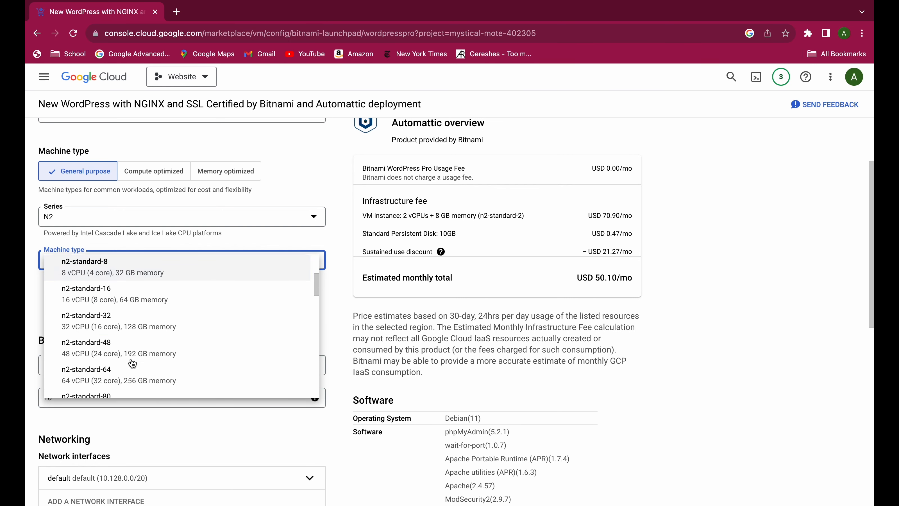
pyautogui.scroll(4, 126, 347)
pyautogui.scroll(-10, 123, 340)
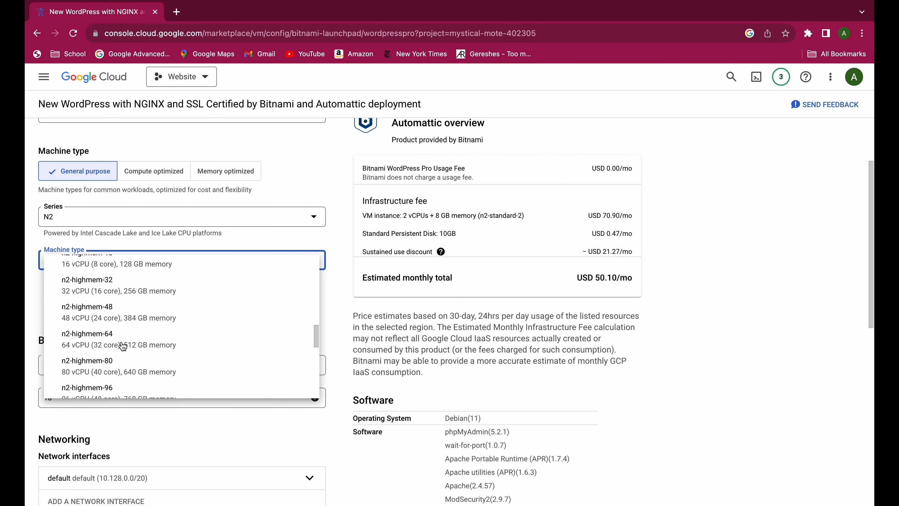
pyautogui.scroll(2, 123, 346)
pyautogui.scroll(-10, 122, 348)
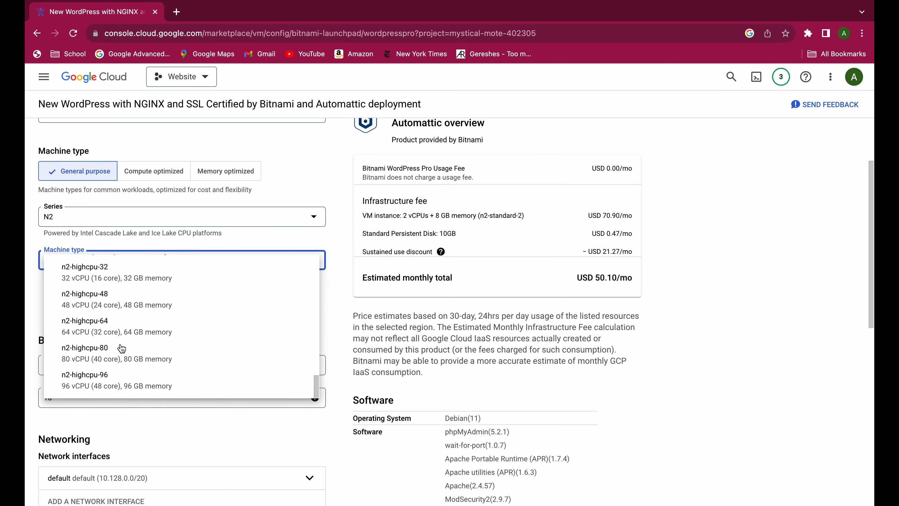
pyautogui.scroll(20, 122, 348)
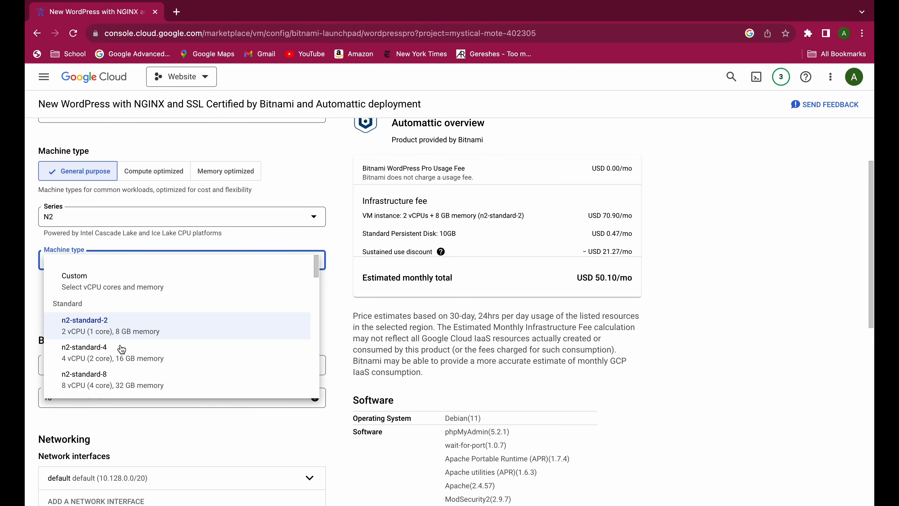
pyautogui.click(115, 329)
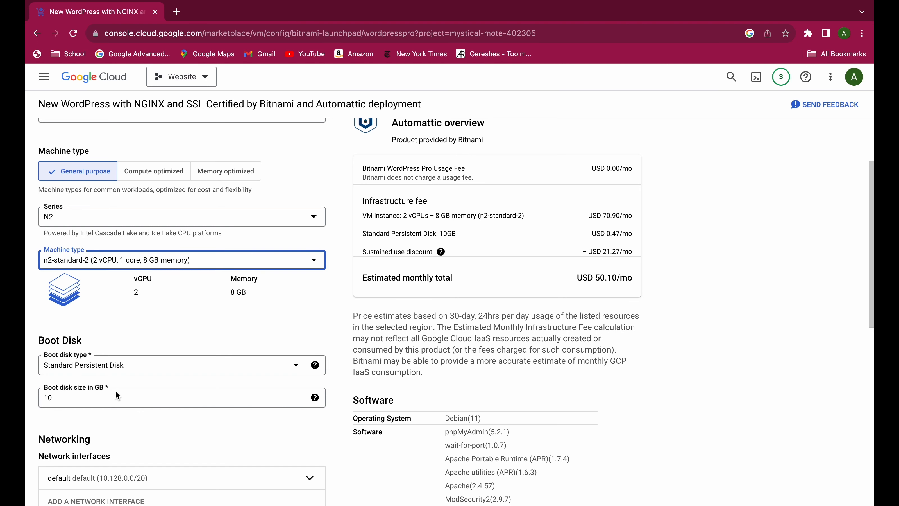
# Set the machine series to E2 and the machine type to e2-micro.
pyautogui.scroll(-8, 118, 394)
pyautogui.scroll(8, 131, 381)
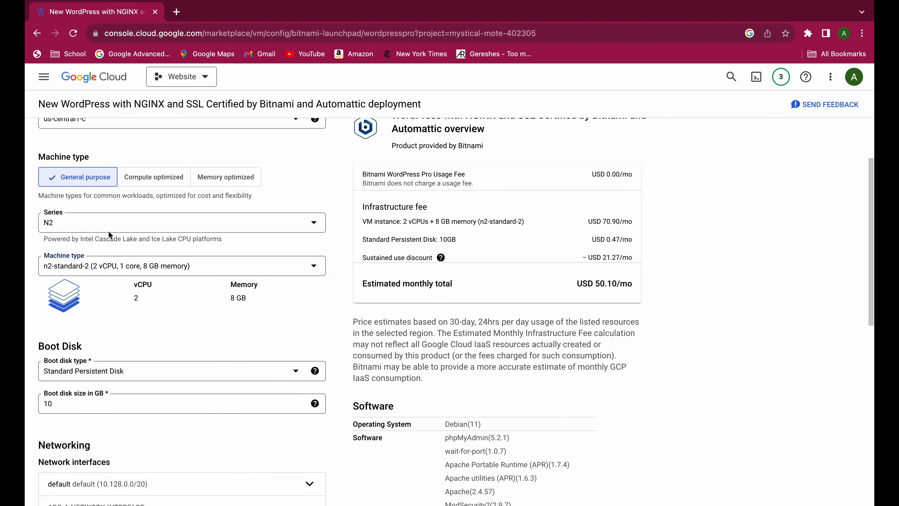
pyautogui.click(106, 228)
pyautogui.click(107, 254)
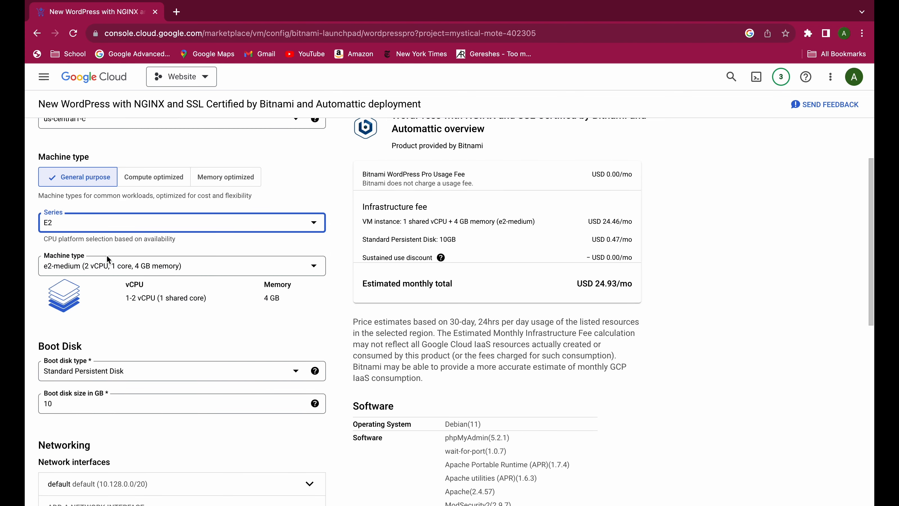
pyautogui.click(129, 265)
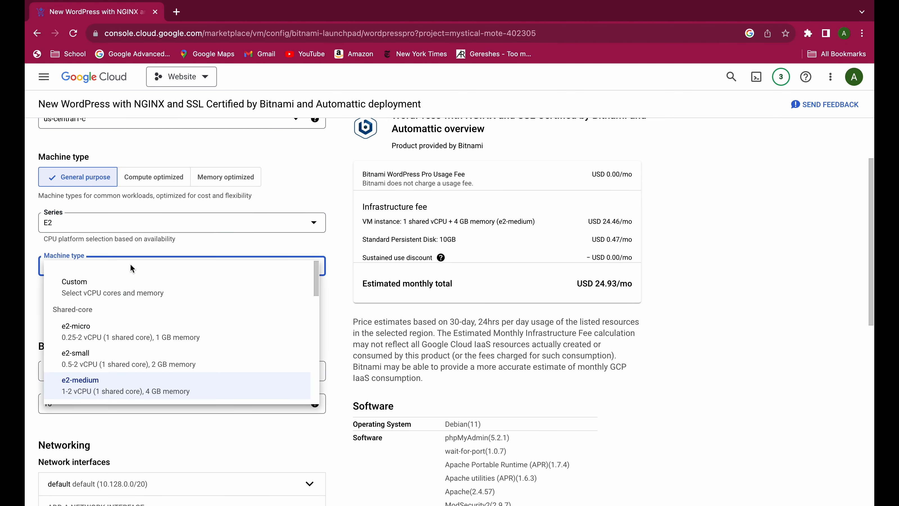
pyautogui.click(122, 330)
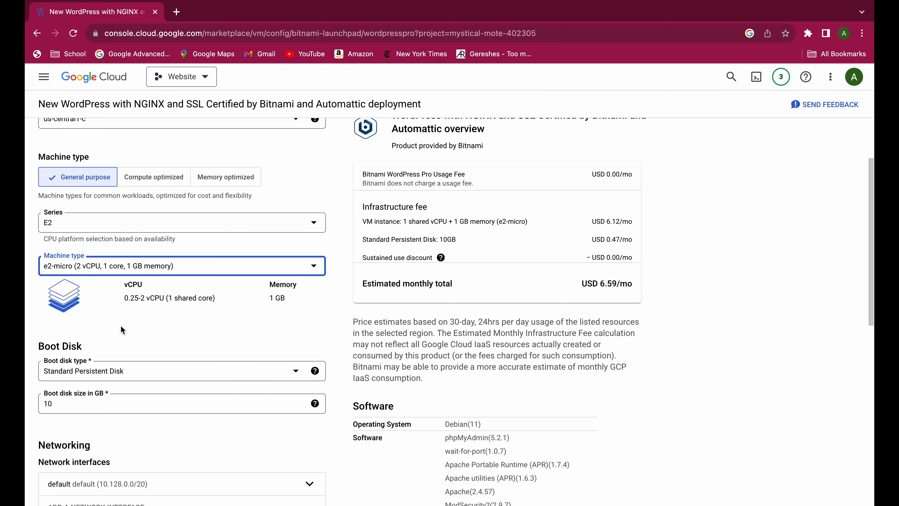
pyautogui.click(117, 272)
pyautogui.click(148, 263)
# Set the machine series to N1 and the machine type to f1-micro.
pyautogui.click(125, 223)
pyautogui.scroll(-1, 126, 308)
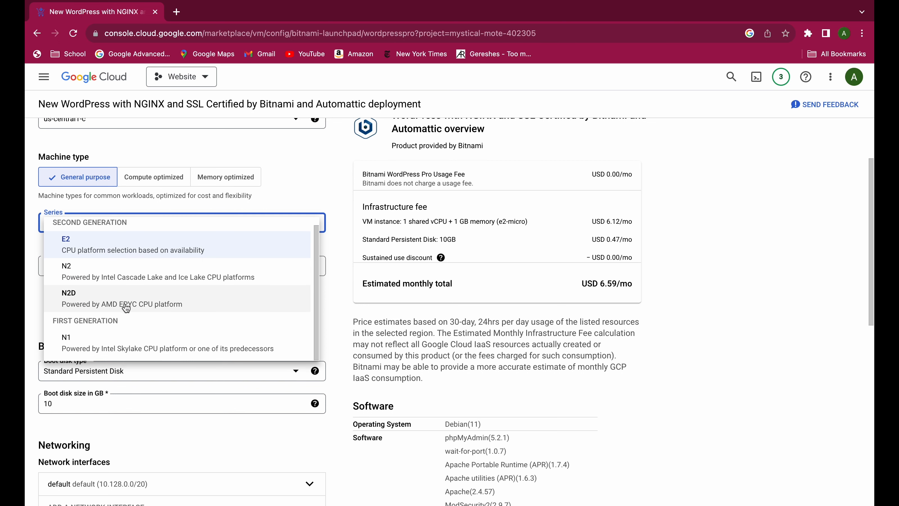
pyautogui.click(132, 339)
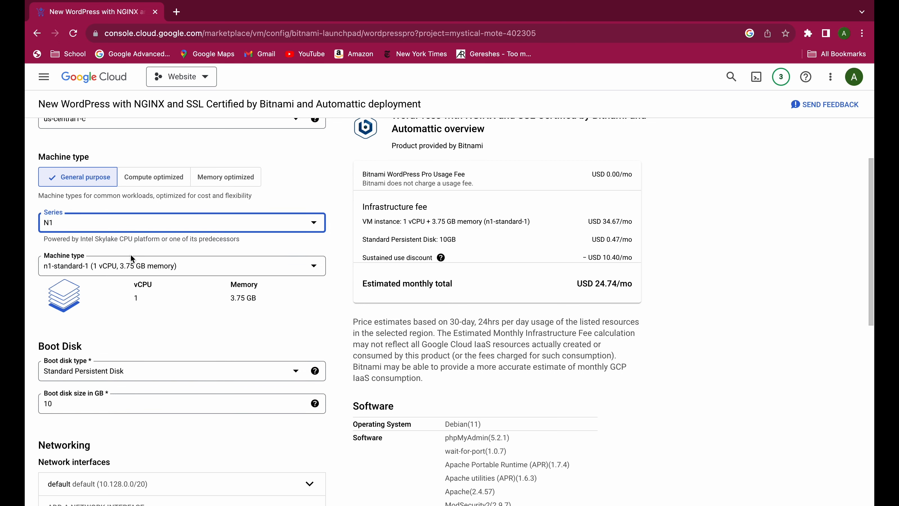
pyautogui.click(127, 266)
pyautogui.click(123, 314)
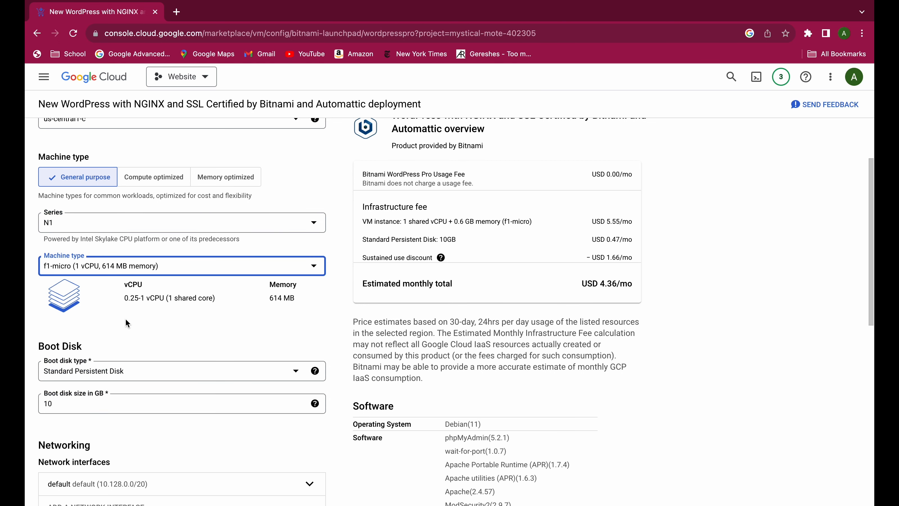
# Review the boot disk, networking and firewall settings and deploy the WordPress package.
pyautogui.scroll(-3, 152, 351)
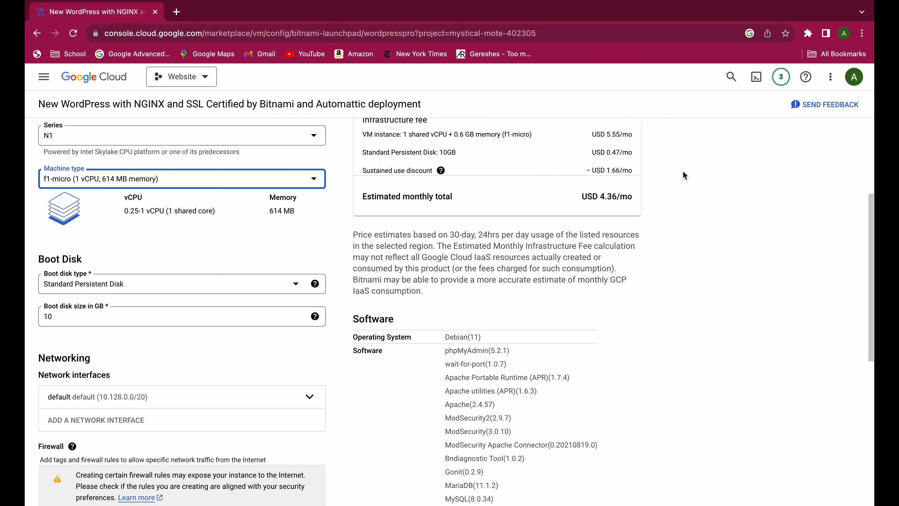
pyautogui.scroll(-5, 247, 382)
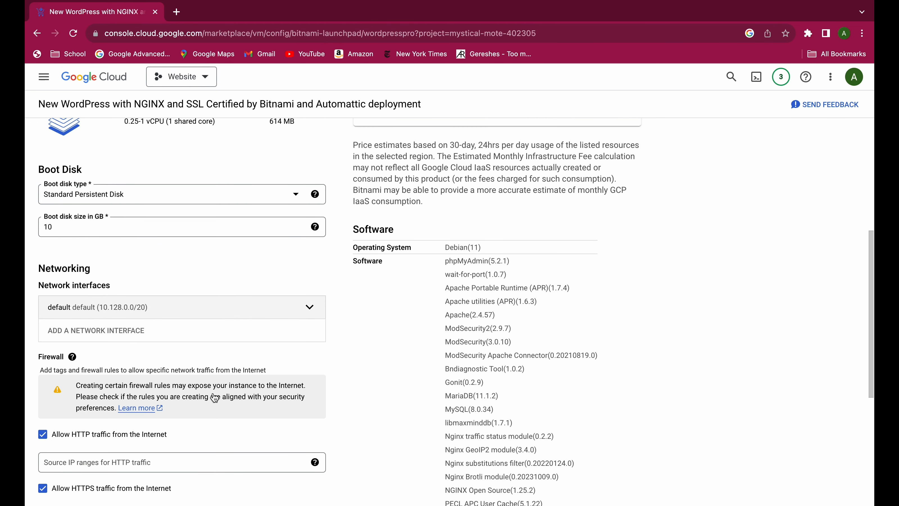
pyautogui.scroll(-1, 213, 393)
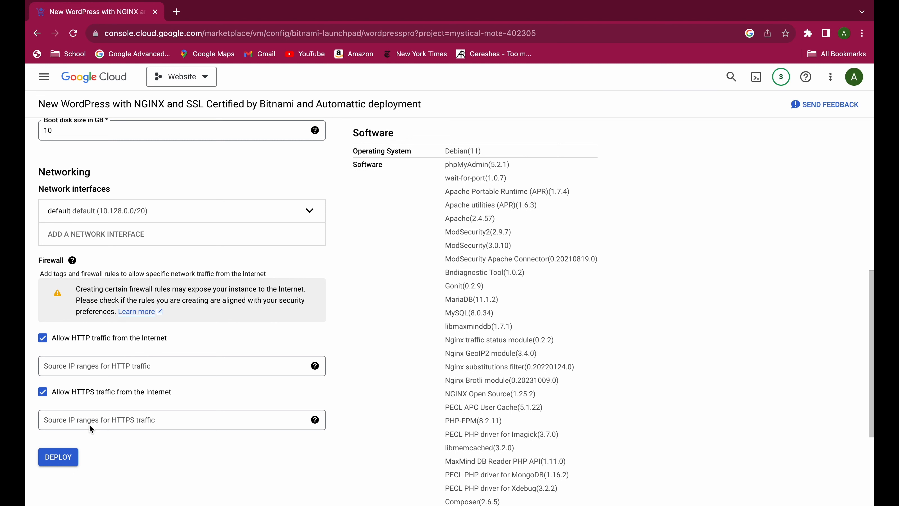
pyautogui.click(50, 460)
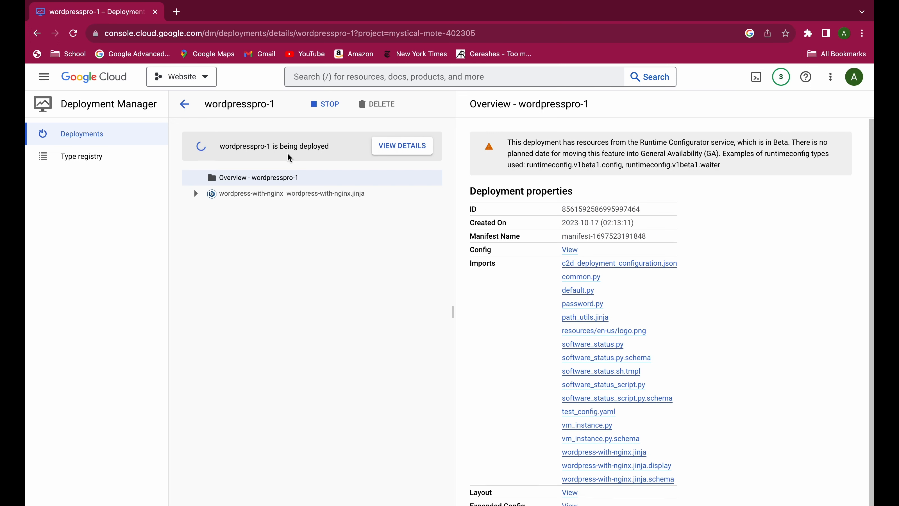
# Open the deployment's wordpress-with-nginx details, copy the Admin URL and select the temporary admin password.
pyautogui.click(252, 200)
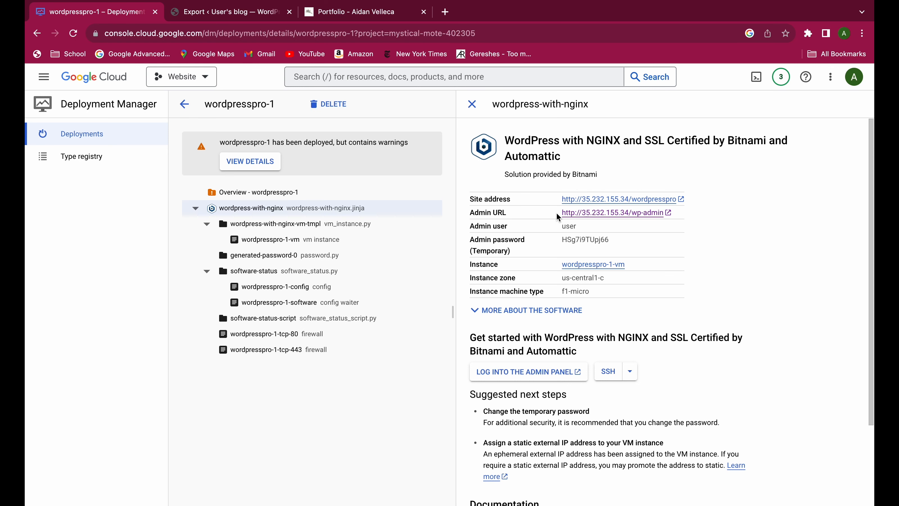
pyautogui.moveTo(557, 213); pyautogui.dragTo(666, 215)
pyautogui.press('super+c')
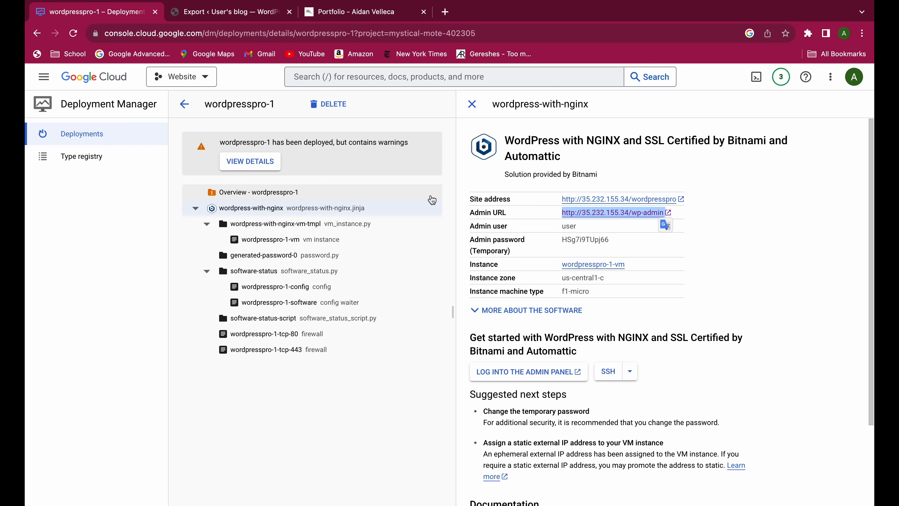
pyautogui.doubleClick(577, 241)
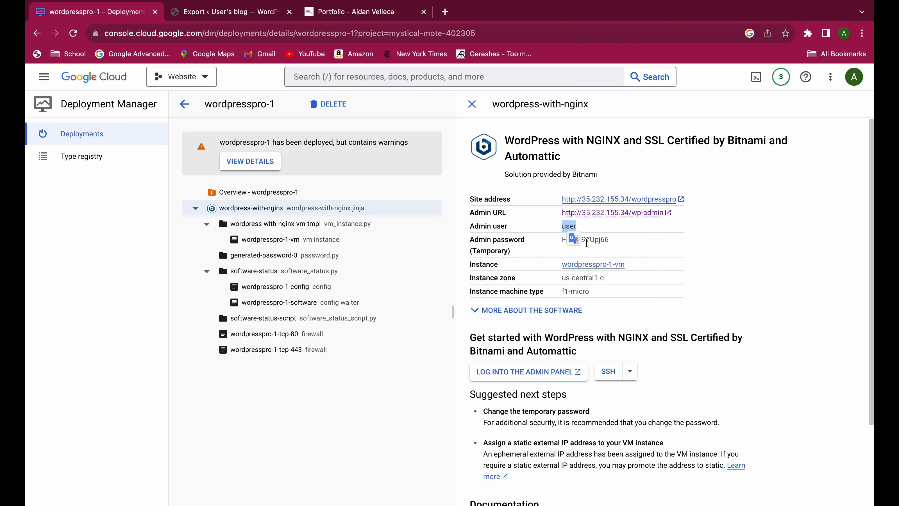
# Open the copied Admin URL in a new browser tab and go to the WordPress page for adding new plugins.
pyautogui.click(445, 12)
pyautogui.press('super+v')
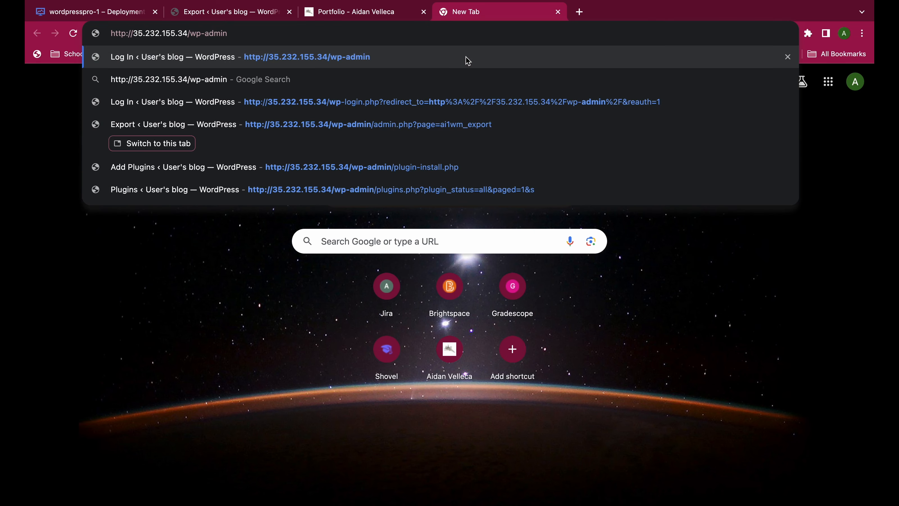
pyautogui.click(468, 60)
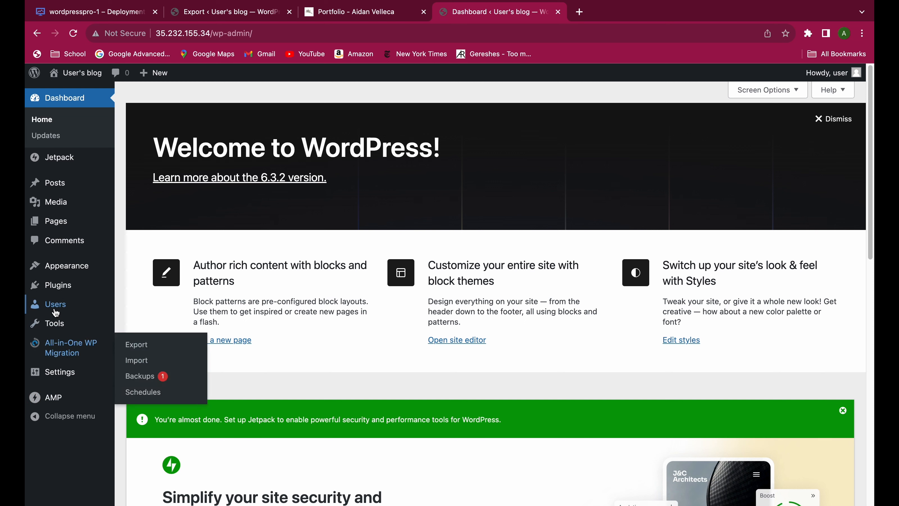
pyautogui.moveTo(60, 286)
pyautogui.click(128, 302)
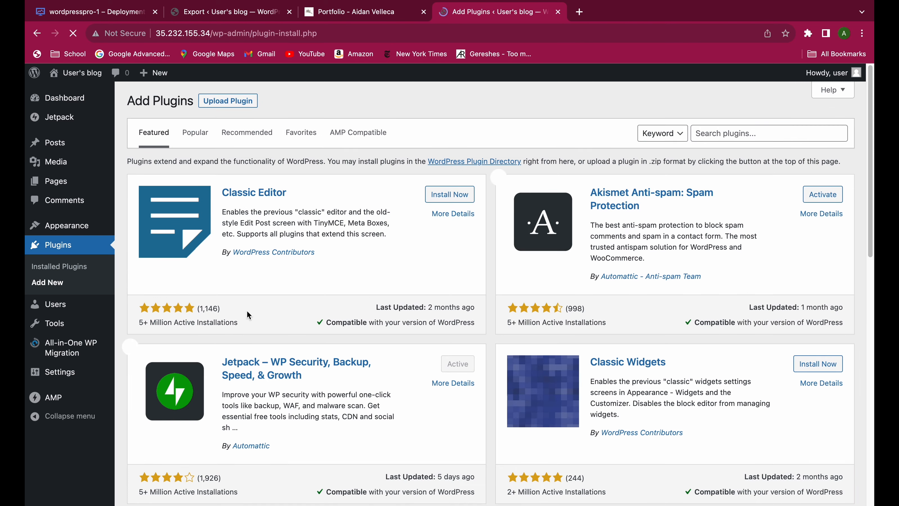
# Search the plugin directory for "wp migration" and check the All-in-One WP Migration entry on the new site.
pyautogui.click(745, 137)
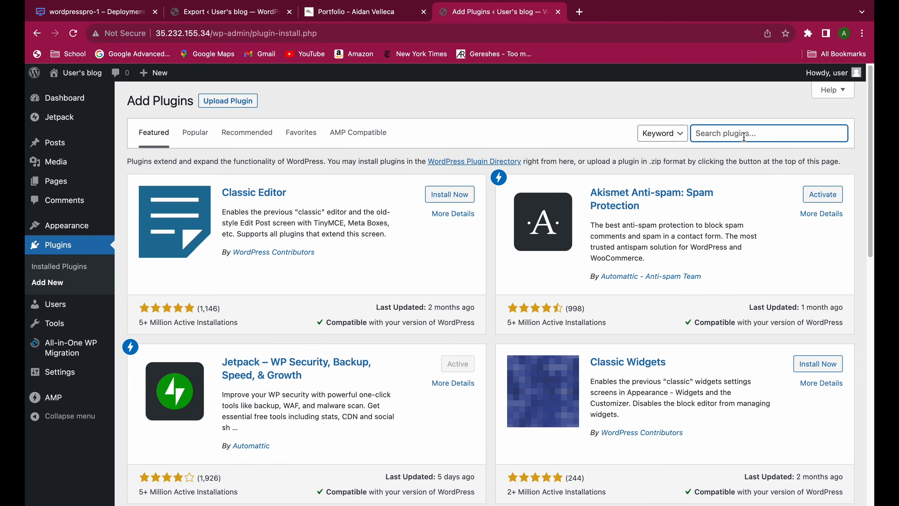
pyautogui.write('wp migration')
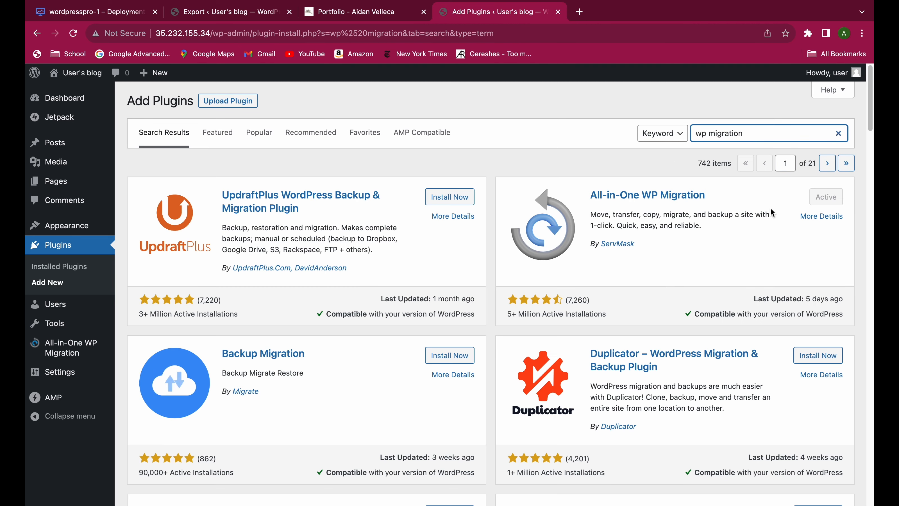
pyautogui.moveTo(589, 196); pyautogui.dragTo(737, 202)
pyautogui.click(700, 218)
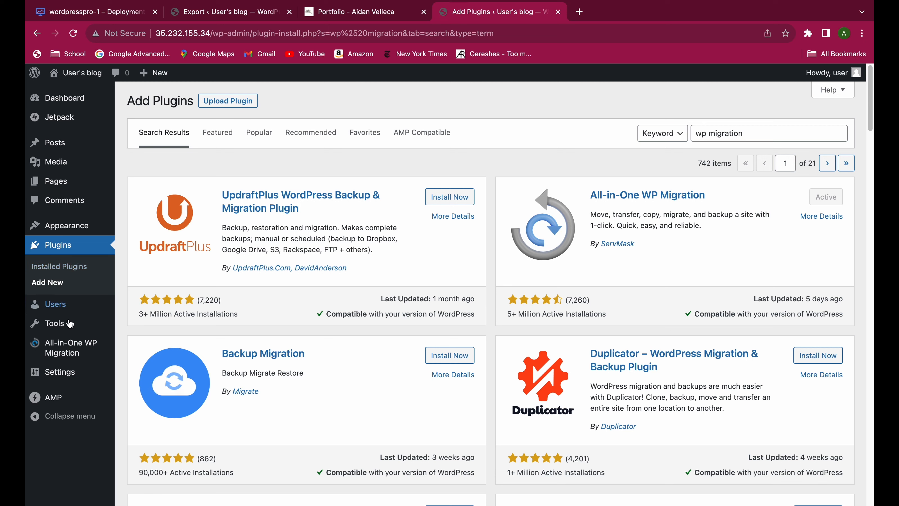
# Switch to the existing portfolio site and open its WordPress admin dashboard at the /wp-admin address.
pyautogui.moveTo(78, 348)
pyautogui.click(347, 14)
pyautogui.click(241, 35)
pyautogui.click(240, 38)
pyautogui.write('/wp-am')
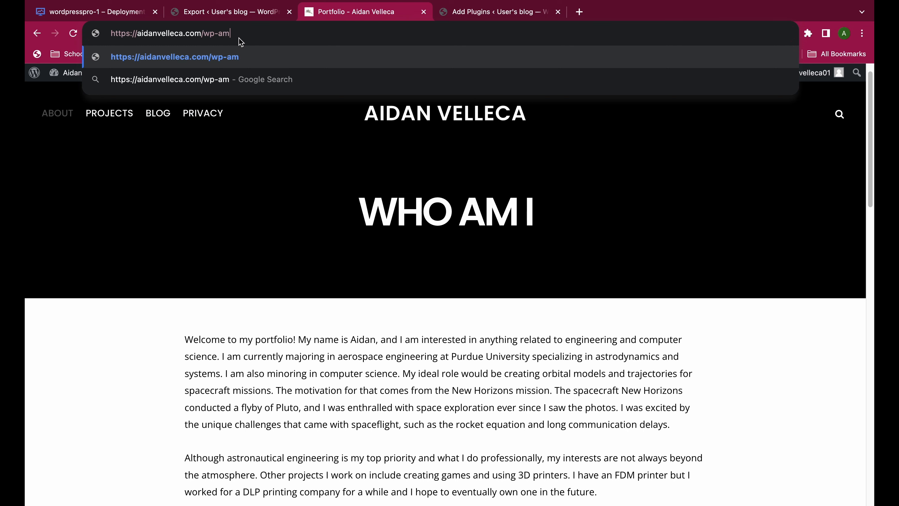
pyautogui.press('BackSpace')
pyautogui.write('dmin')
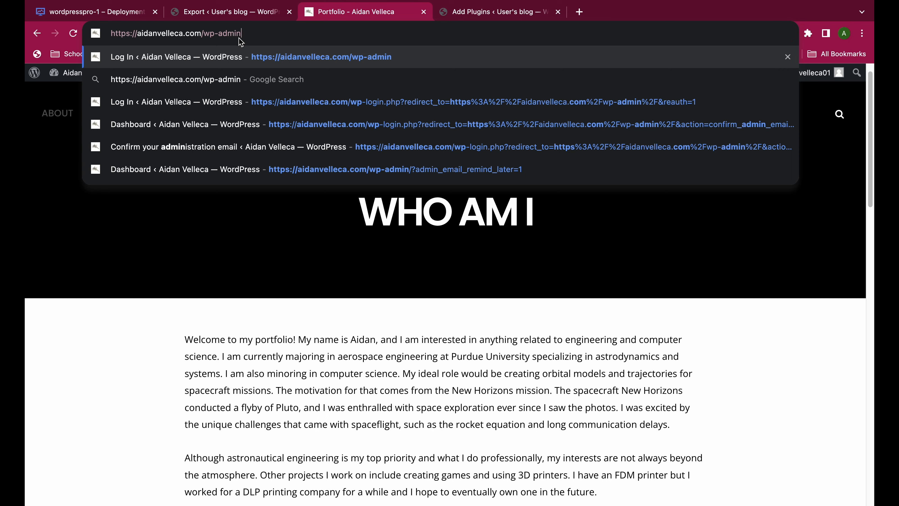
pyautogui.press('Return')
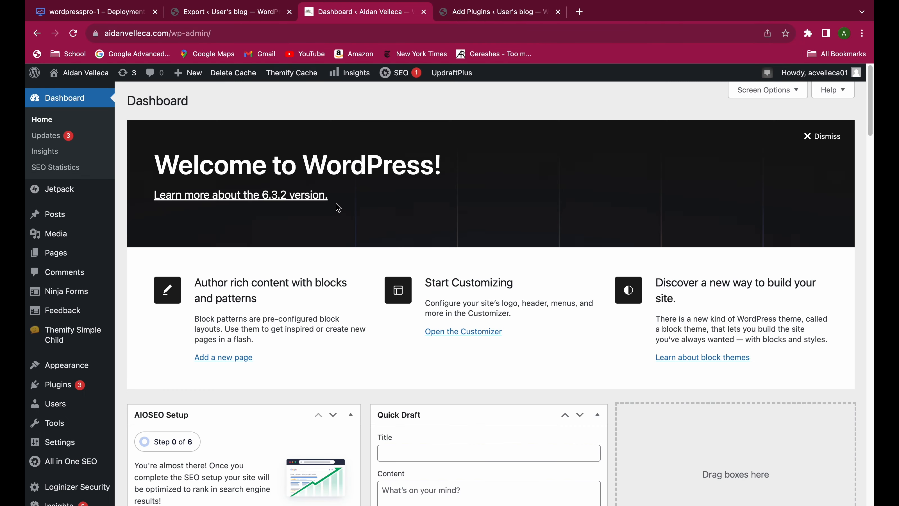
# Go to the page for adding new plugins in the portfolio site's WordPress admin.
pyautogui.scroll(-1, 197, 351)
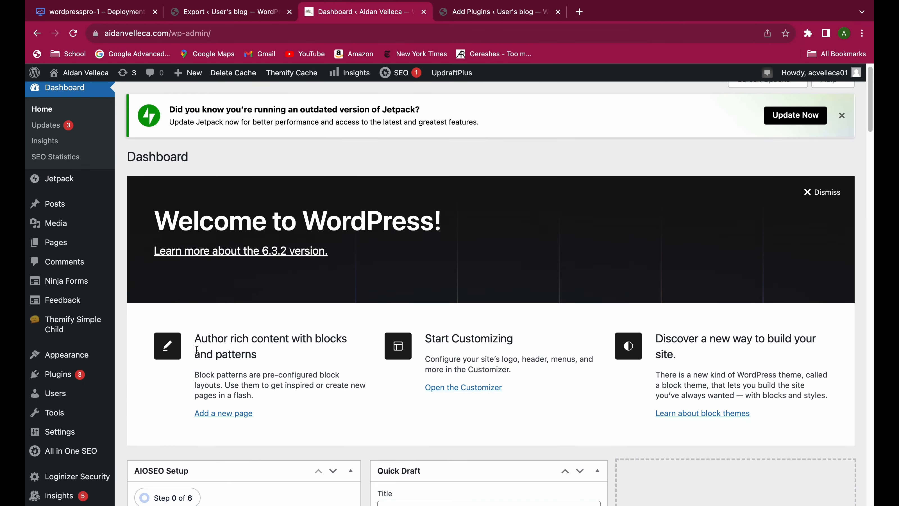
pyautogui.scroll(-5, 197, 350)
pyautogui.moveTo(79, 457)
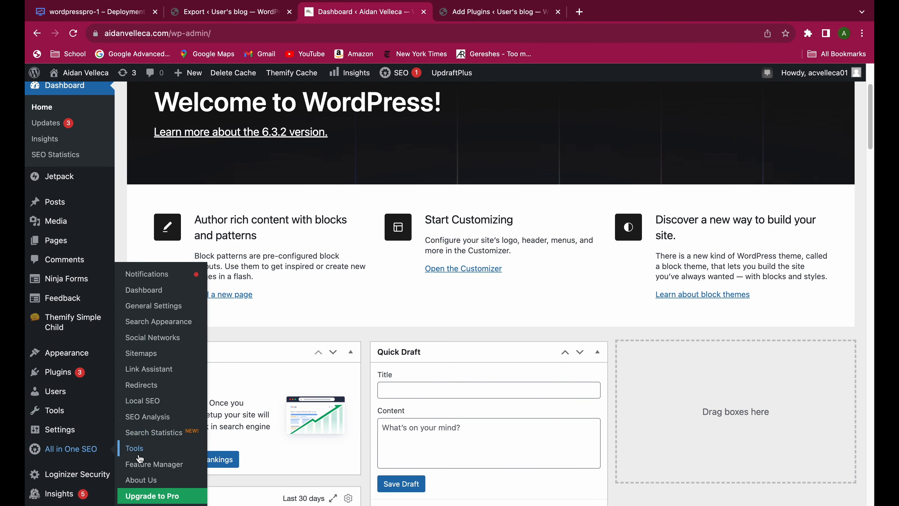
pyautogui.scroll(-3, 94, 455)
pyautogui.moveTo(80, 381)
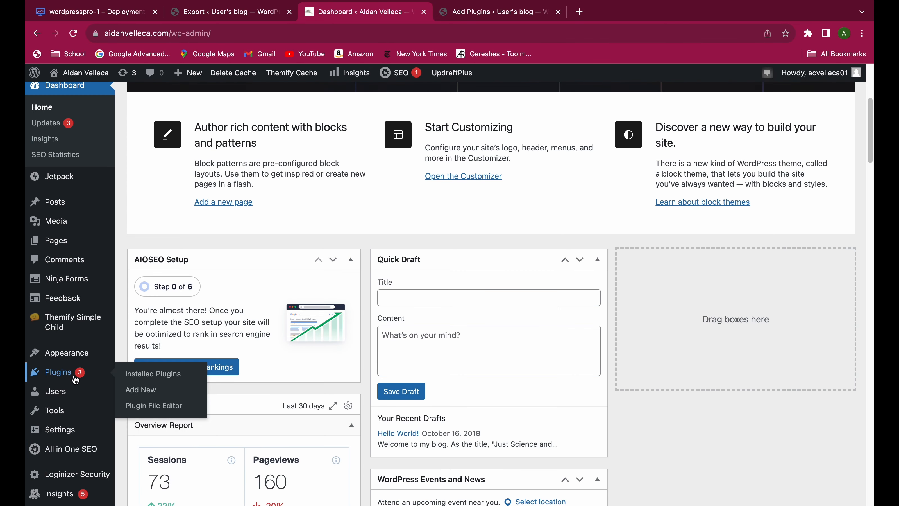
pyautogui.click(153, 394)
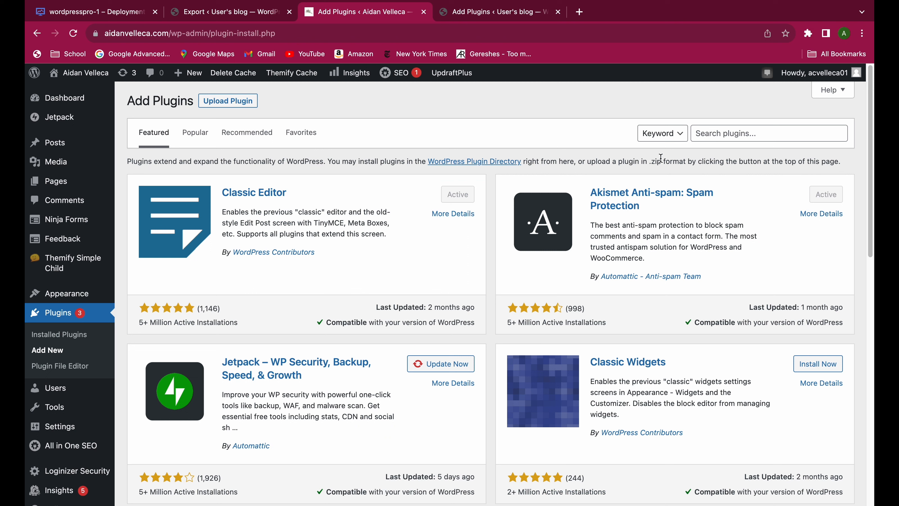
# Search the plugins for "wp migration", then install and activate All-in-One WP Migration on the portfolio site.
pyautogui.click(722, 131)
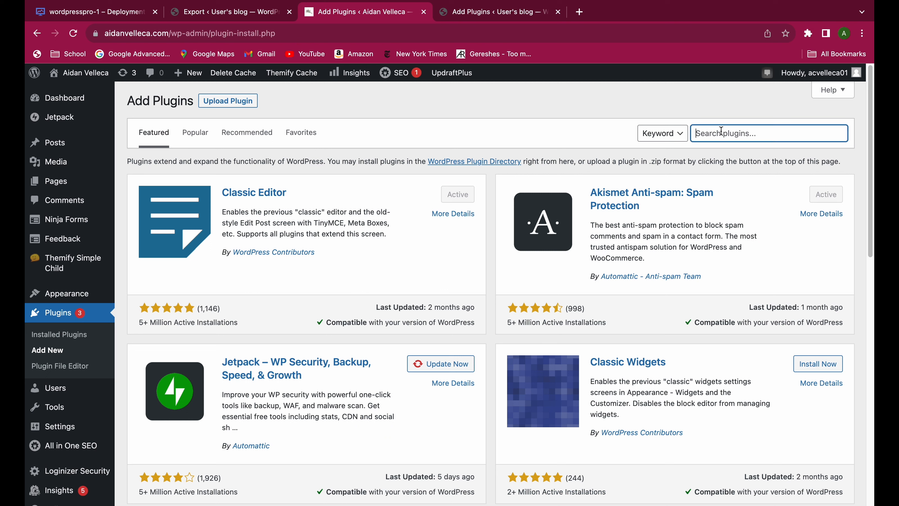
pyautogui.write('all')
pyautogui.press('BackSpace')
pyautogui.press('BackSpace')
pyautogui.press('BackSpace')
pyautogui.write('wp migration')
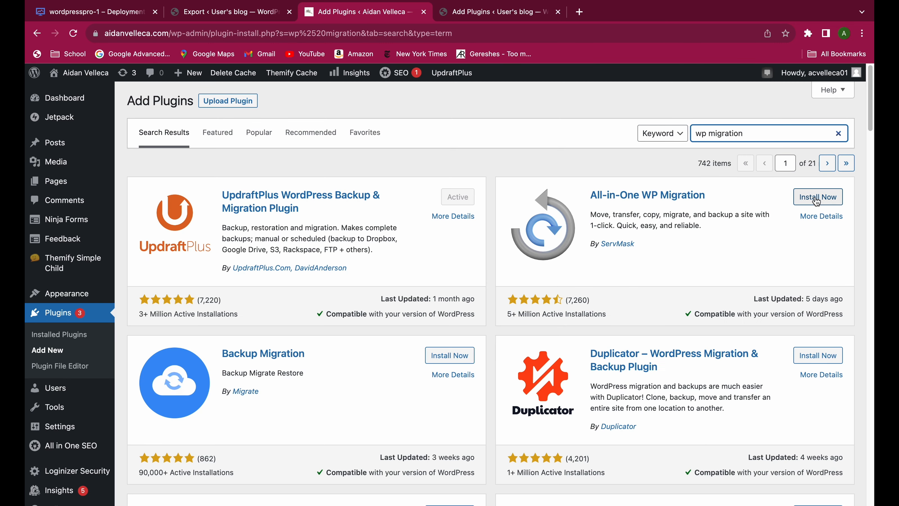
pyautogui.click(806, 197)
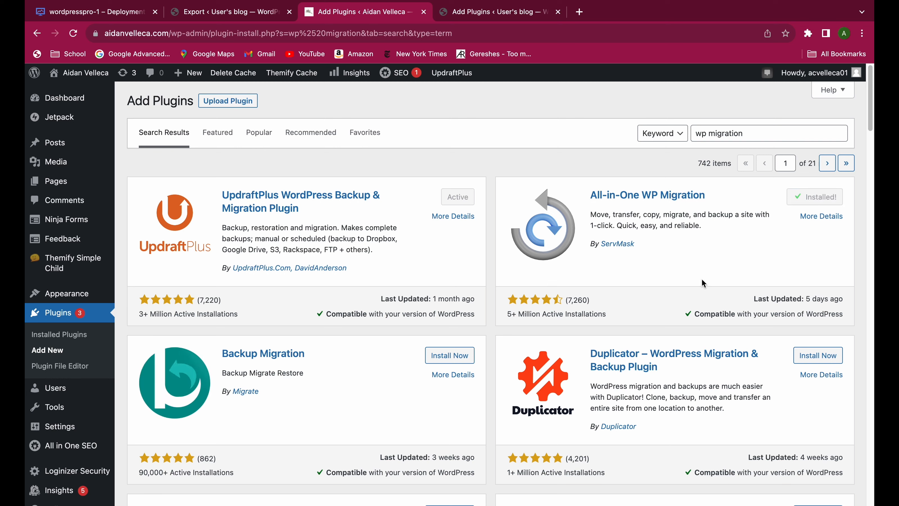
pyautogui.click(819, 200)
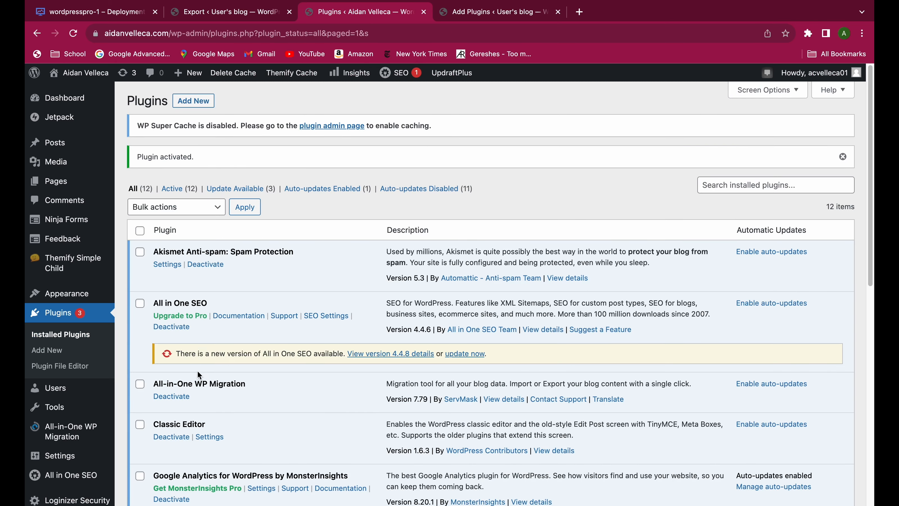
# Export the portfolio site to a file with All-in-One WP Migration and download the resulting backup.
pyautogui.moveTo(82, 432)
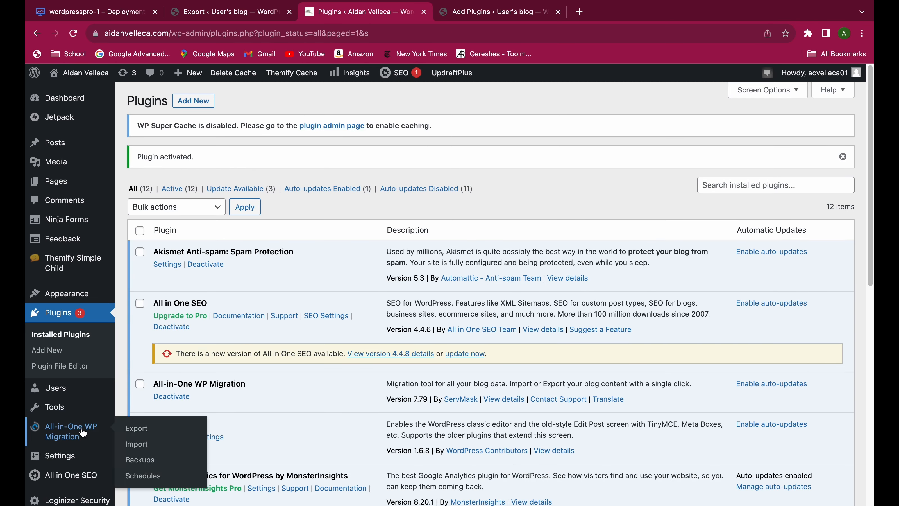
pyautogui.click(148, 433)
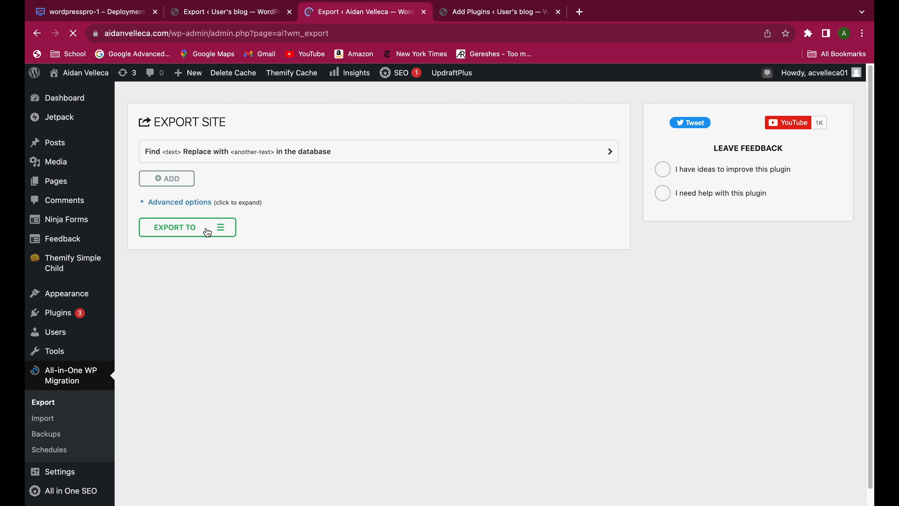
pyautogui.click(198, 230)
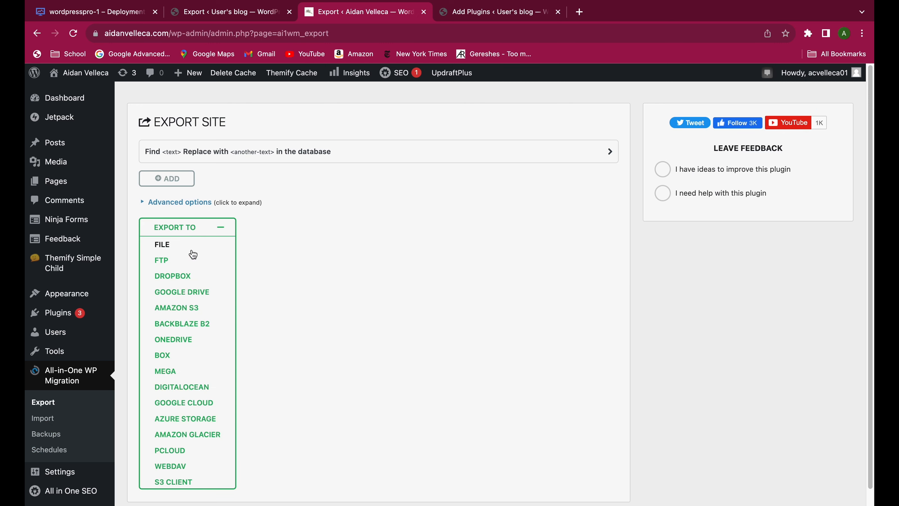
pyautogui.click(179, 248)
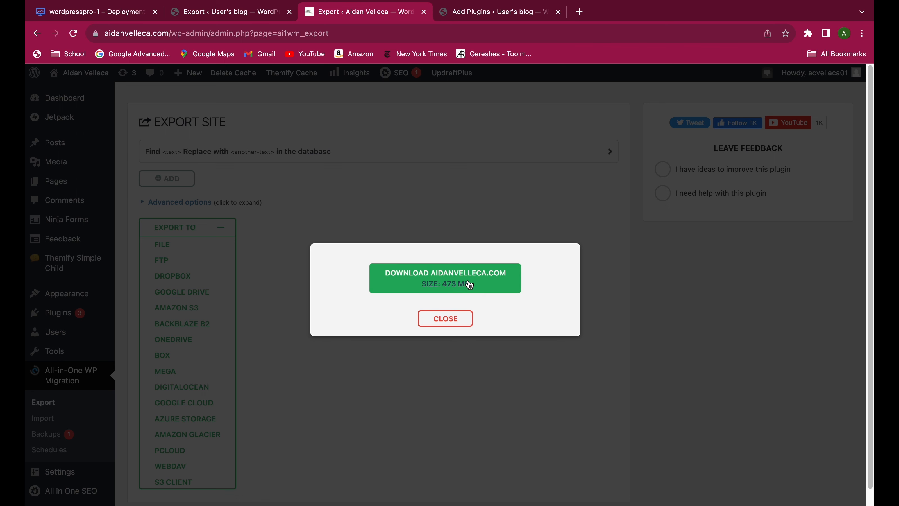
pyautogui.click(452, 281)
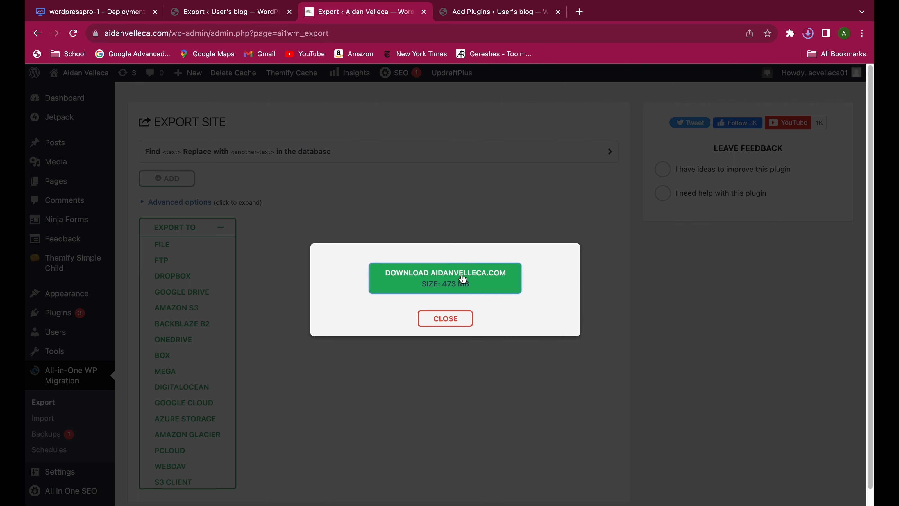
pyautogui.click(435, 319)
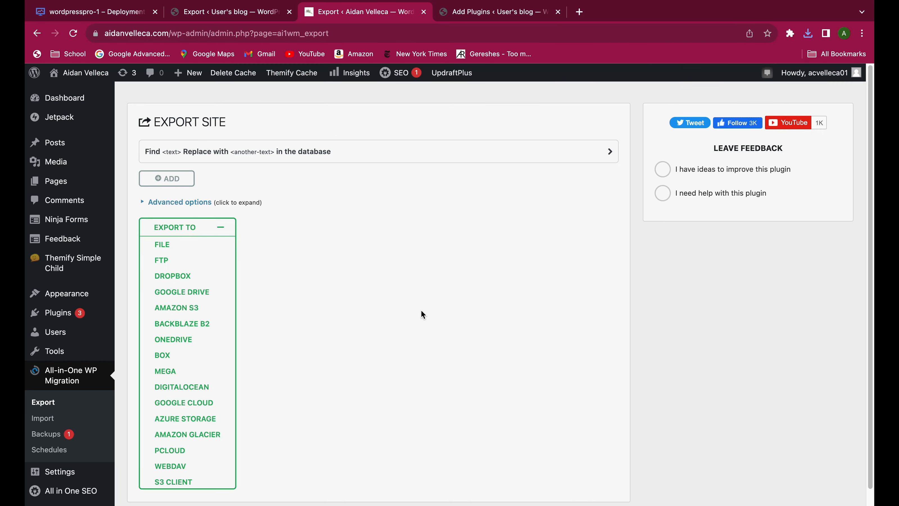
# Open the All-in-One WP Migration import page on the new site and check its maximum upload file size and unlimited option.
pyautogui.click(223, 18)
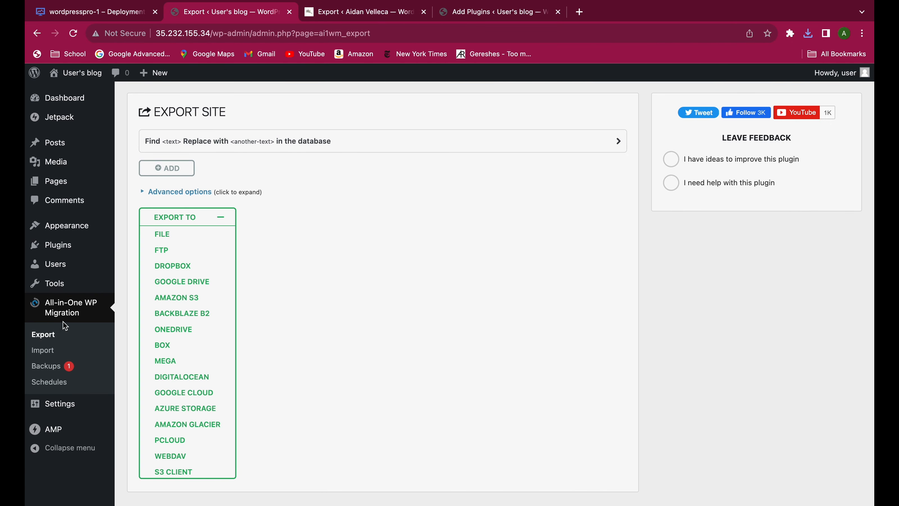
pyautogui.click(52, 351)
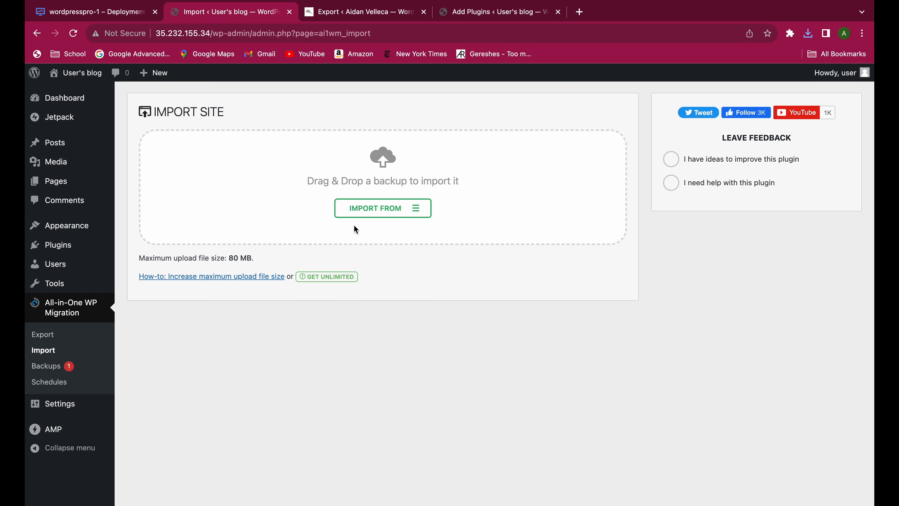
pyautogui.moveTo(230, 259); pyautogui.dragTo(253, 259)
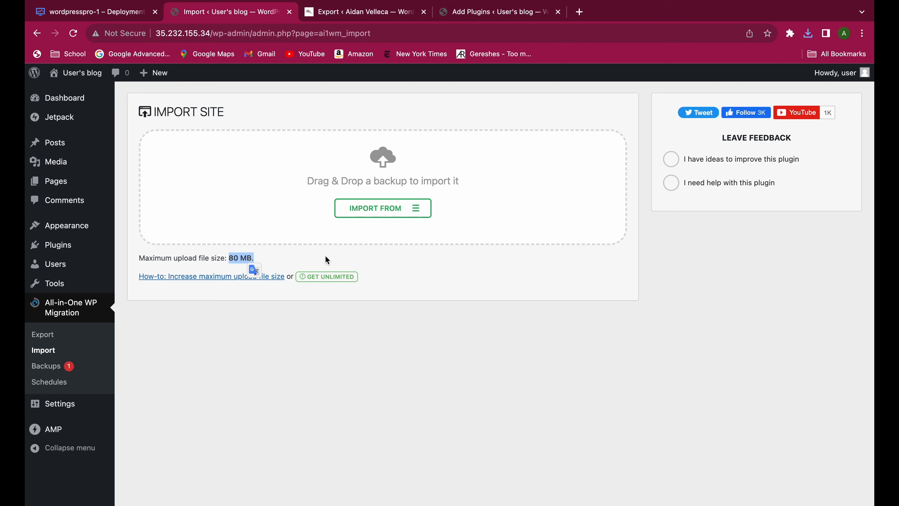
pyautogui.click(289, 289)
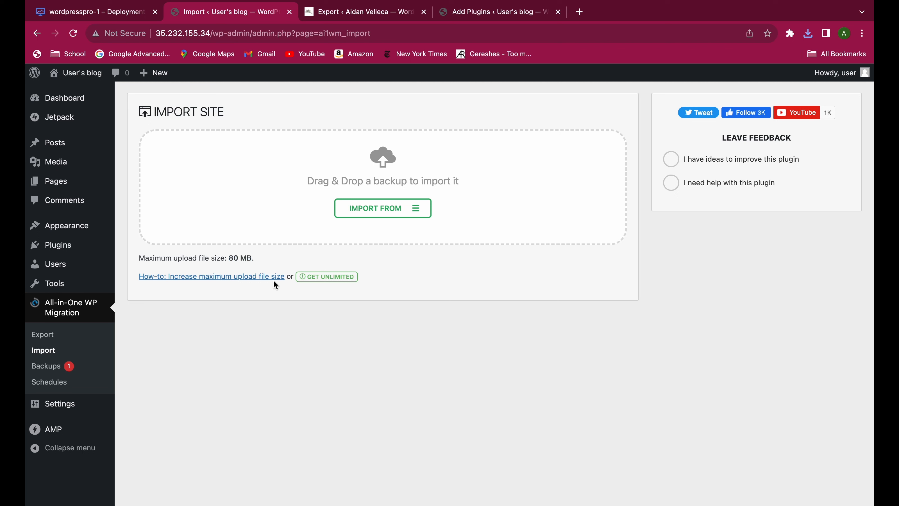
pyautogui.moveTo(365, 277); pyautogui.dragTo(302, 276)
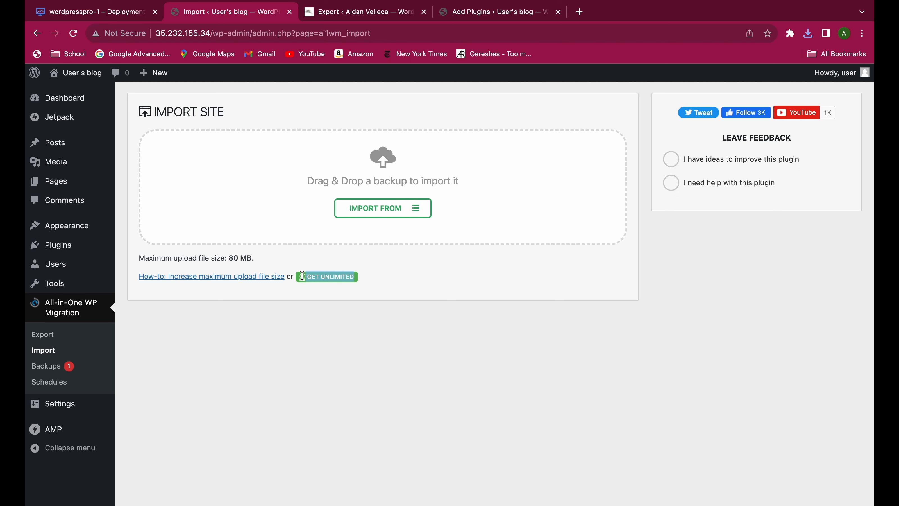
pyautogui.click(310, 305)
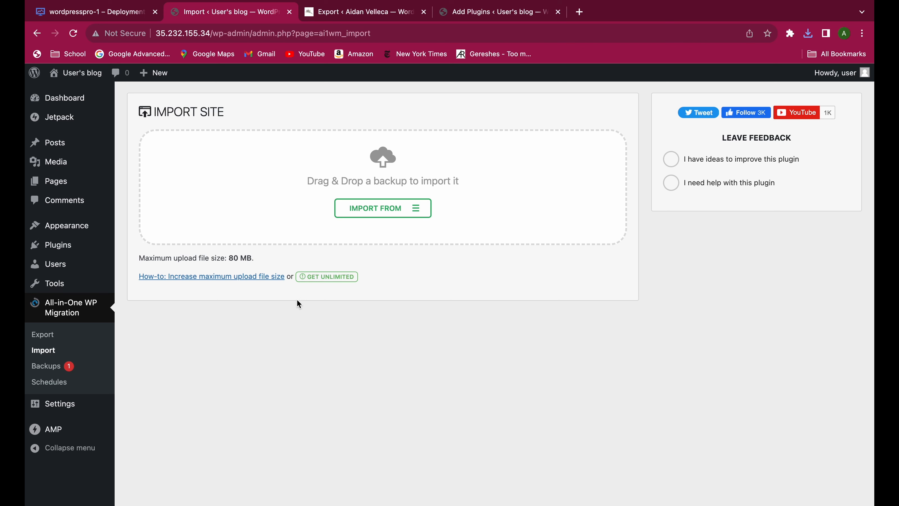
# Open the how-to guide on increasing the maximum upload file size in a new tab and examine the methods it offers.
pyautogui.rightClick(266, 283)
pyautogui.click(271, 280)
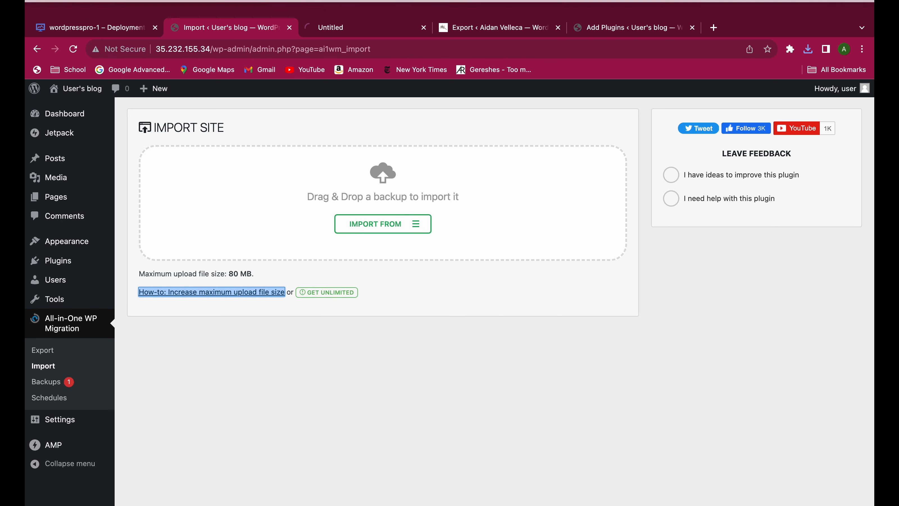
pyautogui.click(338, 32)
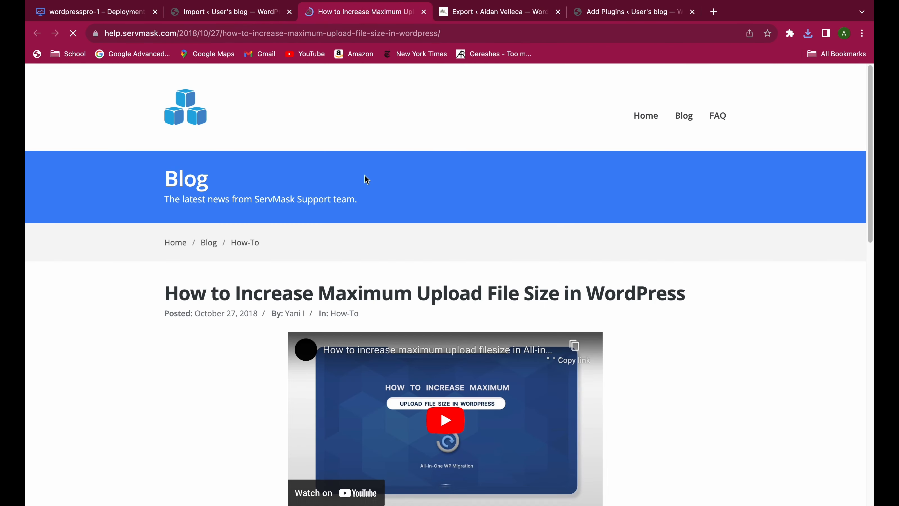
pyautogui.scroll(-5, 440, 293)
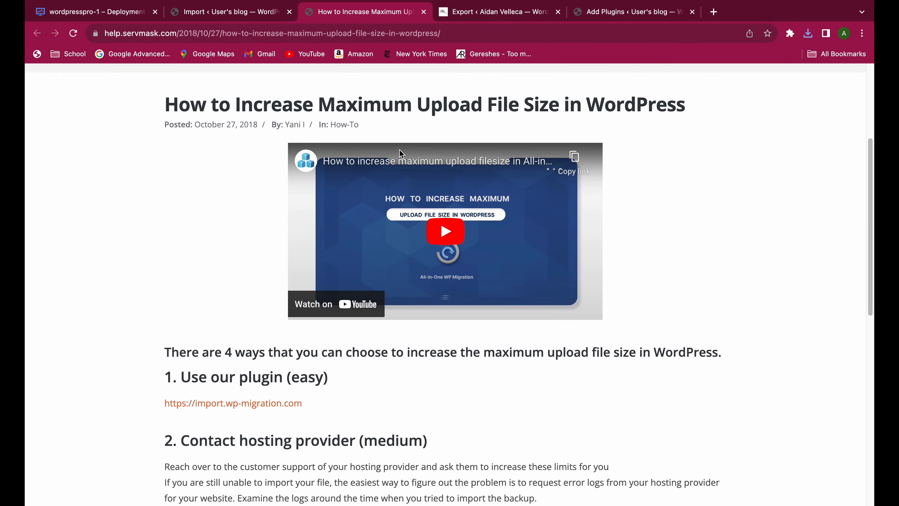
pyautogui.doubleClick(442, 114)
pyautogui.scroll(-3, 244, 337)
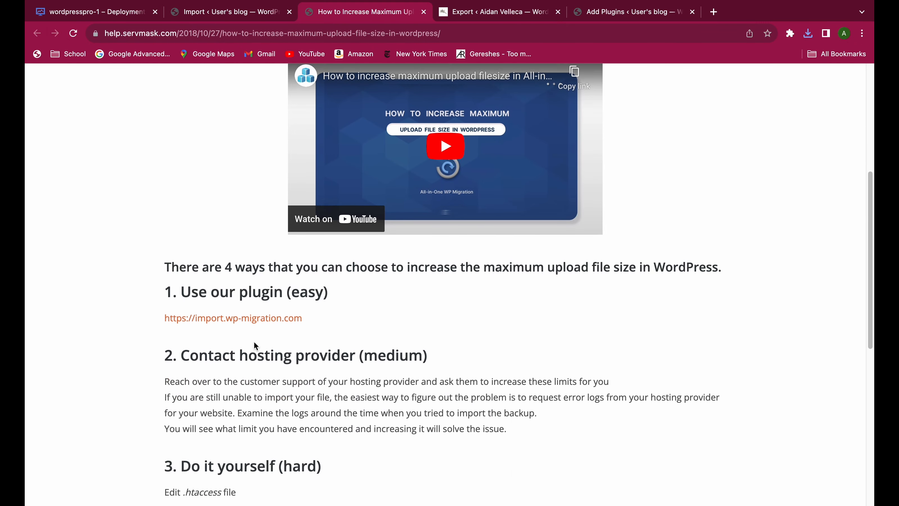
pyautogui.scroll(-5, 255, 365)
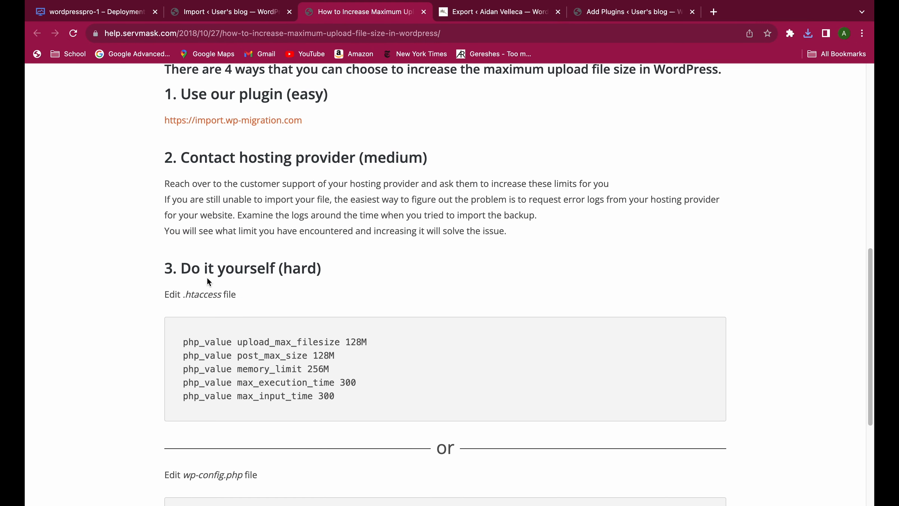
pyautogui.moveTo(184, 277); pyautogui.dragTo(364, 279)
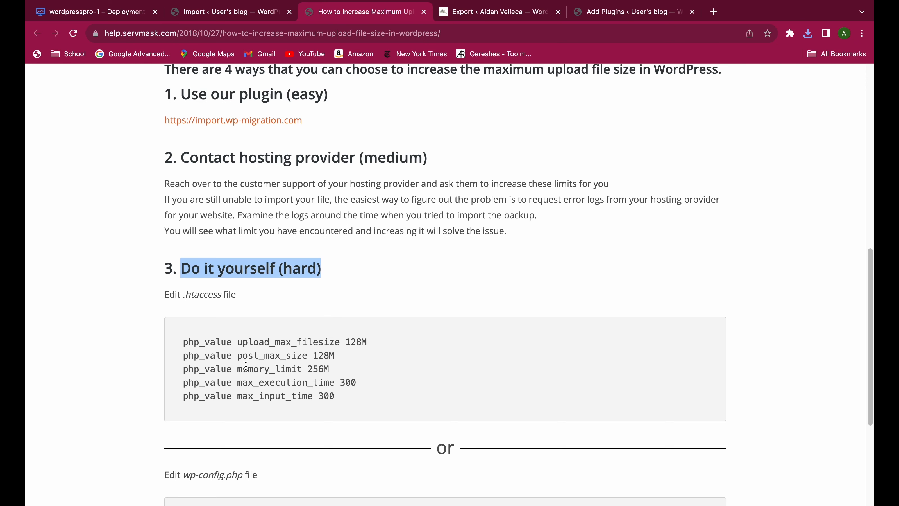
pyautogui.scroll(2, 324, 293)
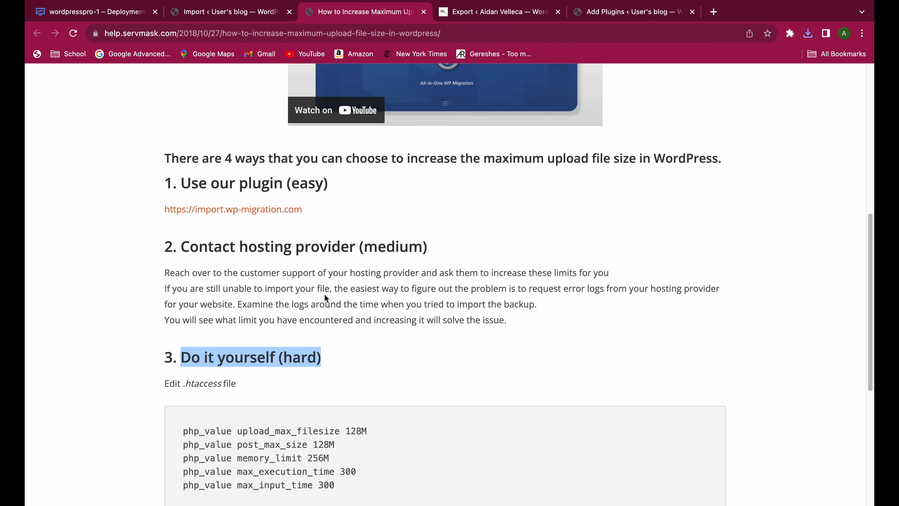
pyautogui.scroll(1, 322, 296)
pyautogui.click(318, 316)
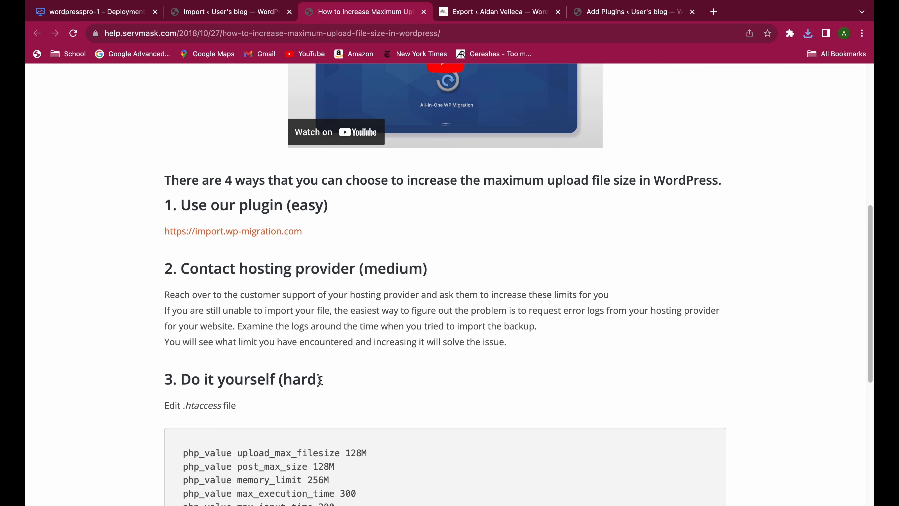
# Return to Google Cloud's Deployment Manager and reopen the wordpresspro-1 deployment from the deployments list to load its connection options.
pyautogui.moveTo(321, 381); pyautogui.dragTo(180, 378)
pyautogui.click(299, 311)
pyautogui.moveTo(198, 1)
pyautogui.click(203, 31)
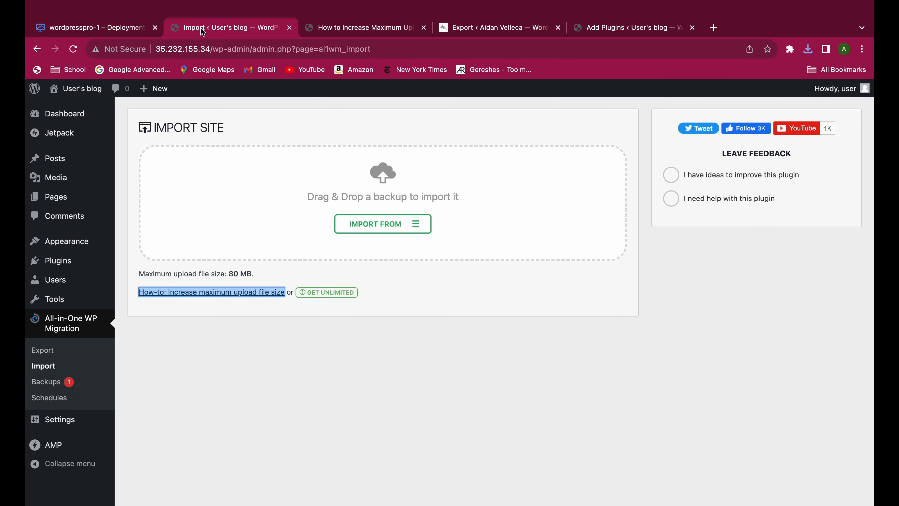
pyautogui.click(71, 31)
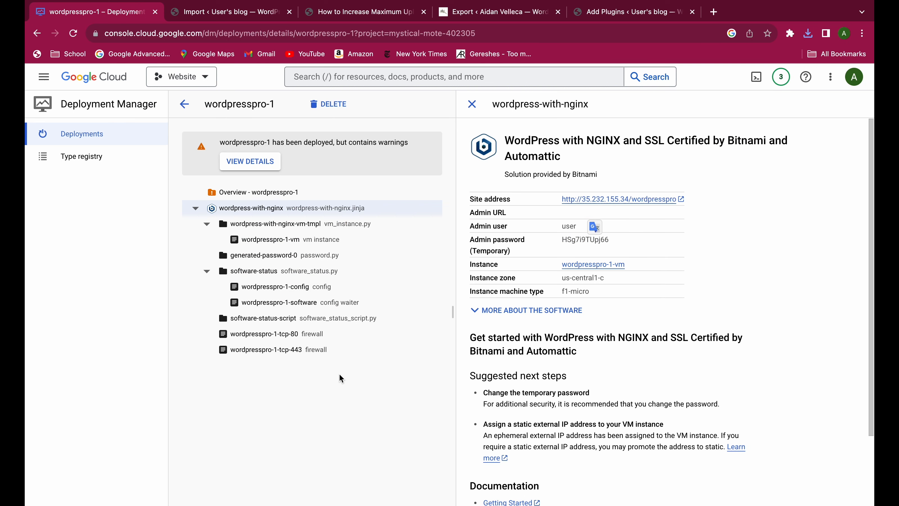
pyautogui.click(184, 104)
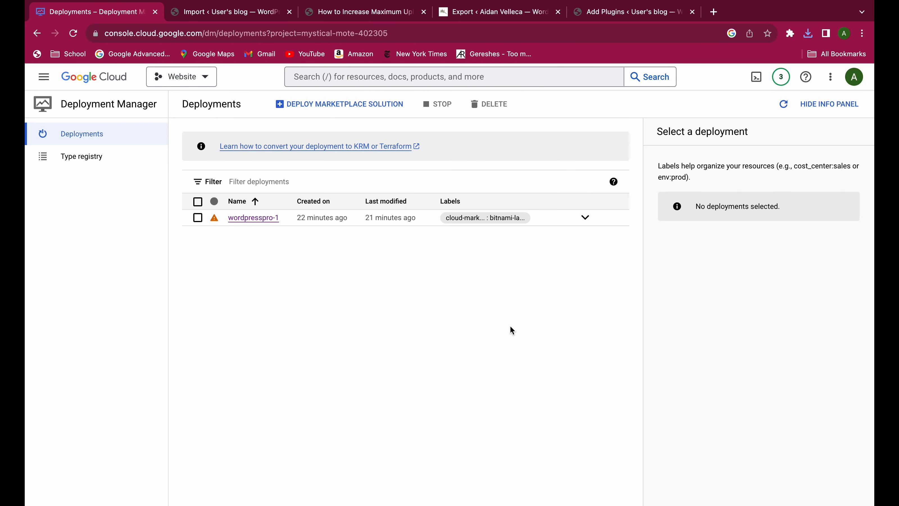
pyautogui.click(266, 225)
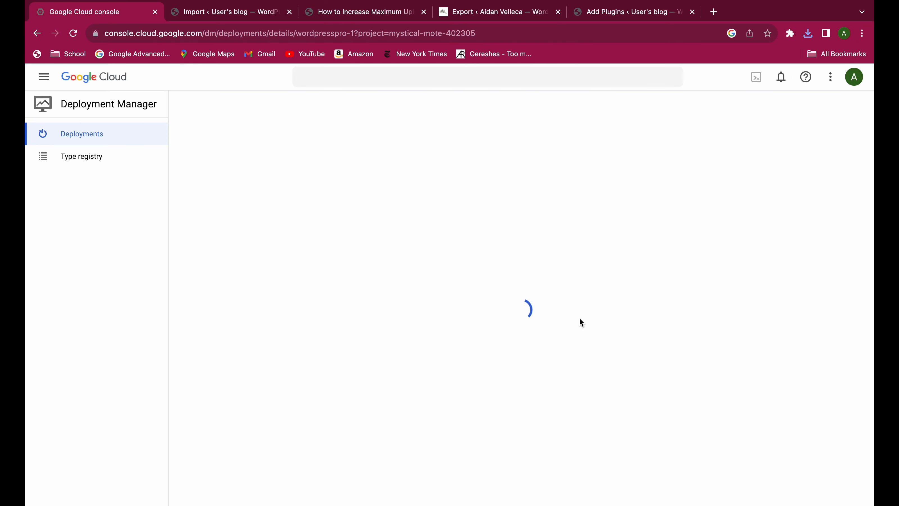
pyautogui.scroll(-4, 601, 367)
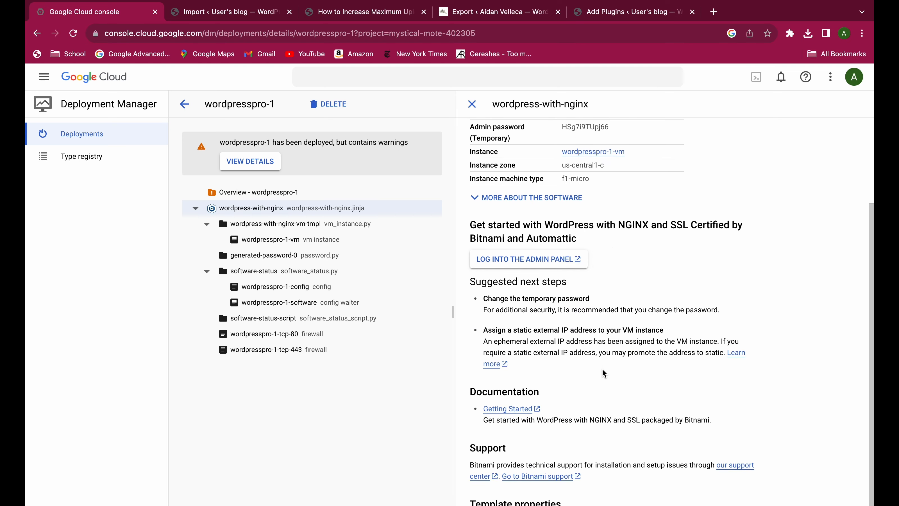
pyautogui.scroll(3, 585, 392)
pyautogui.scroll(2, 585, 390)
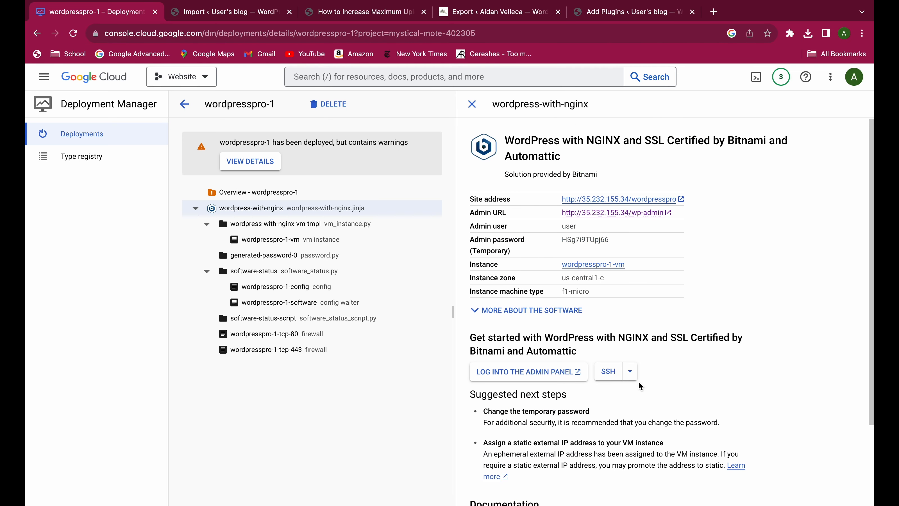
# Open the guide on using another SSH client from the deployment's SSH options, skim the connection methods and close it.
pyautogui.click(631, 372)
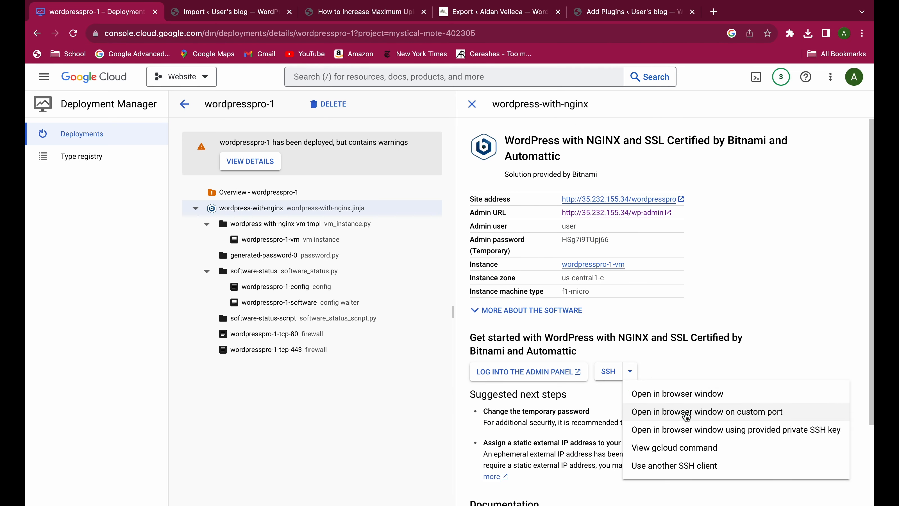
pyautogui.click(701, 470)
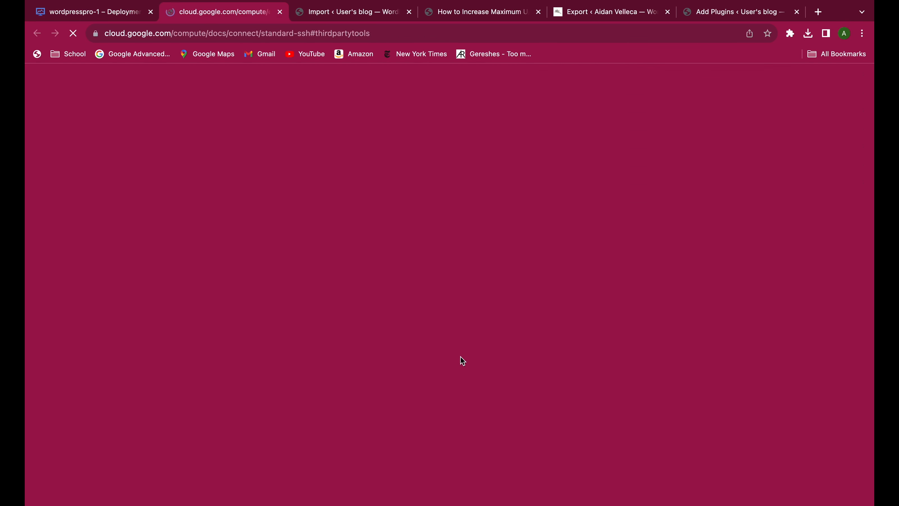
pyautogui.scroll(-10, 419, 357)
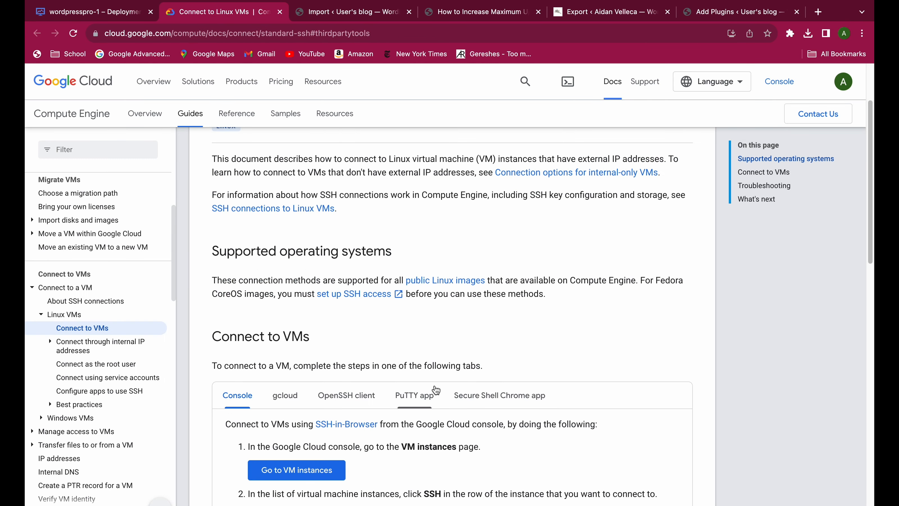
pyautogui.scroll(-7, 460, 386)
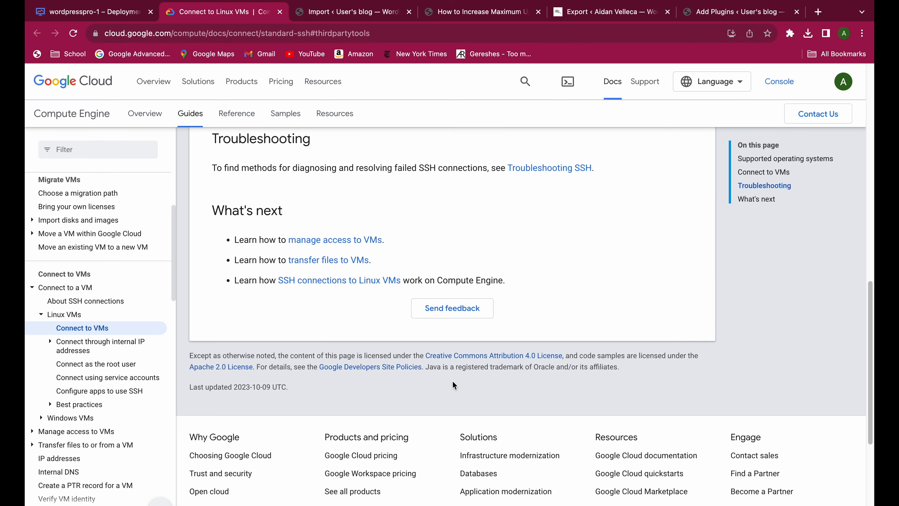
pyautogui.scroll(11, 439, 378)
pyautogui.click(280, 12)
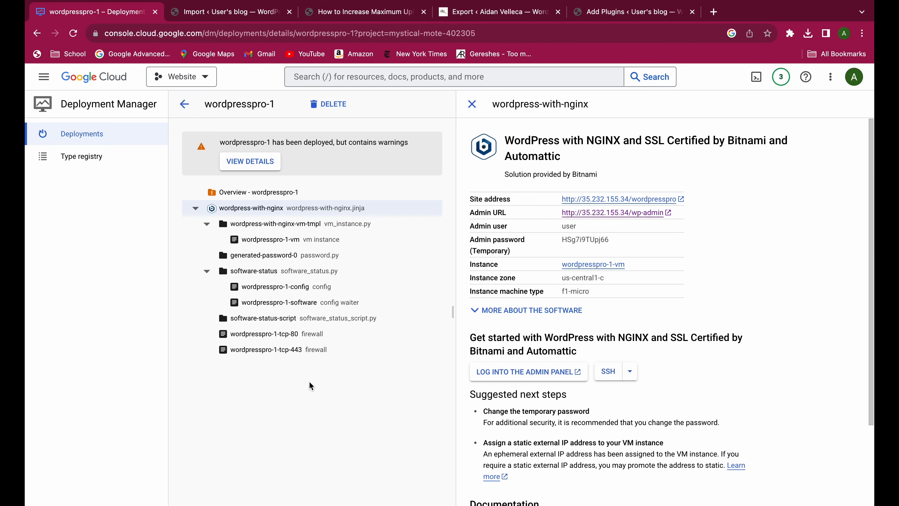
# Open and close the WordPress admin panel, and expand the deployment's software details to examine the installed packages.
pyautogui.click(557, 371)
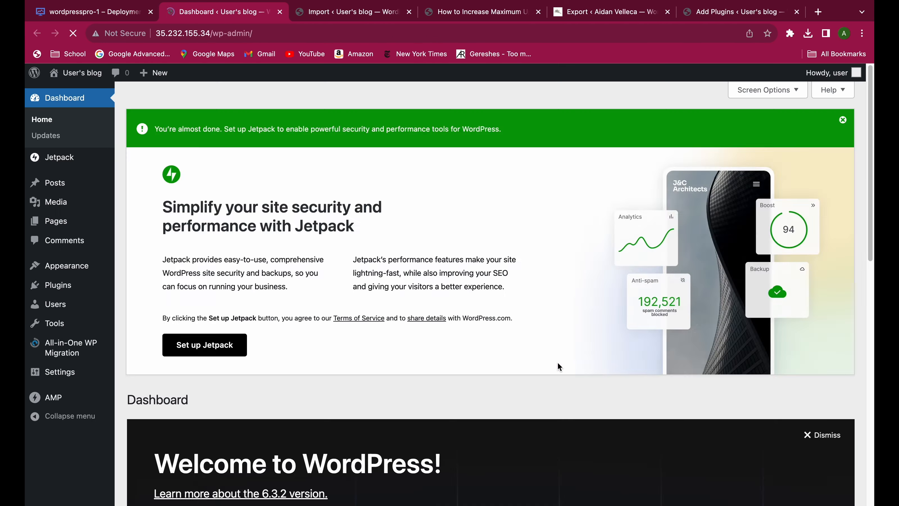
pyautogui.click(279, 11)
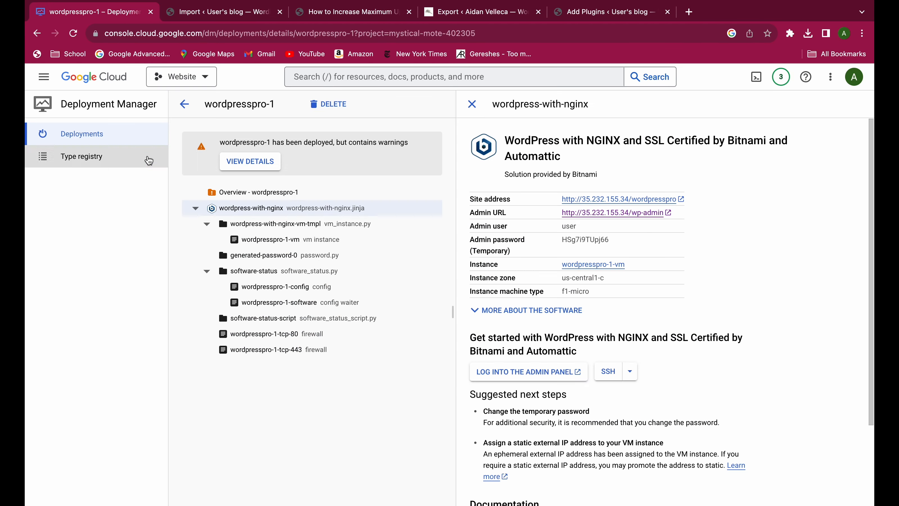
pyautogui.click(531, 310)
pyautogui.scroll(-15, 563, 328)
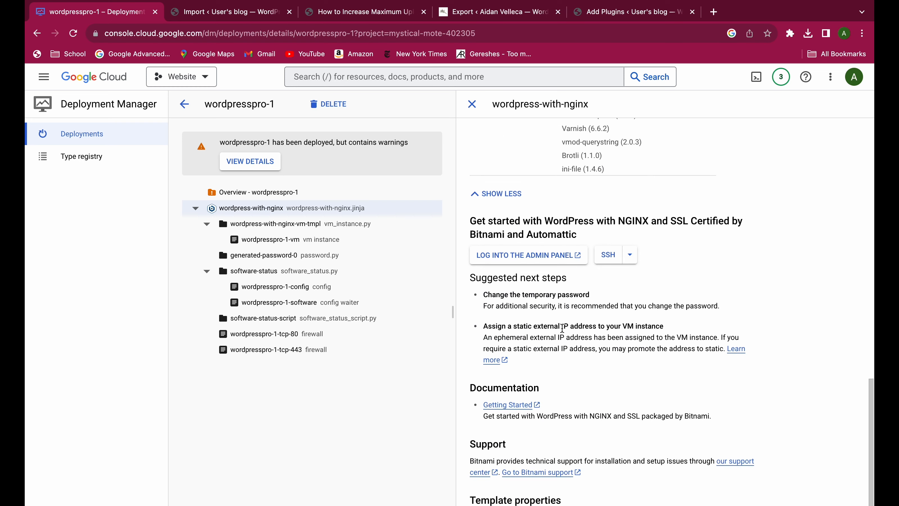
pyautogui.scroll(-1, 562, 328)
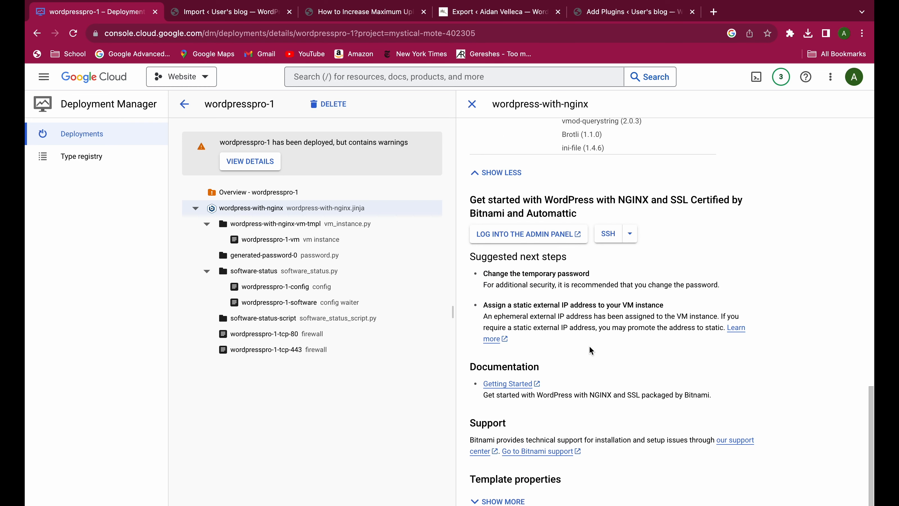
pyautogui.scroll(15, 590, 347)
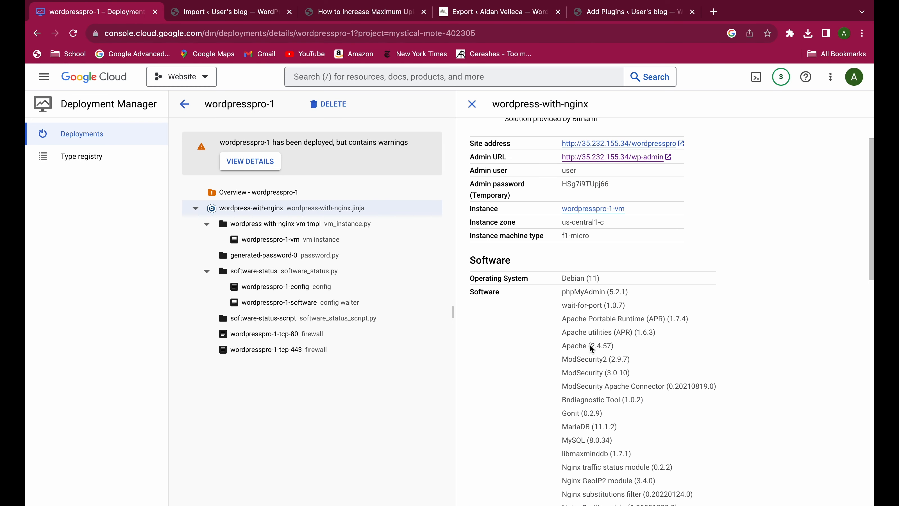
pyautogui.scroll(3, 590, 347)
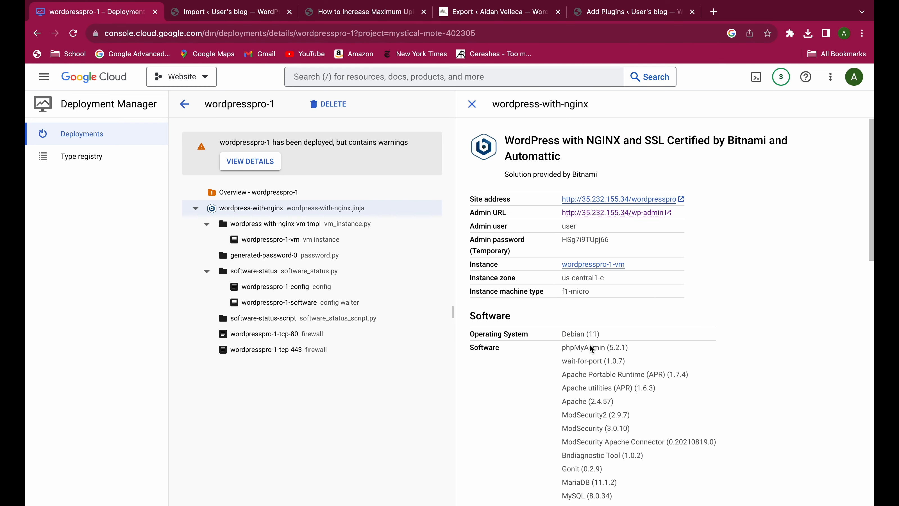
# Open the wordpresspro-1-vm instance and examine its machine configuration, networking, storage and custom metadata.
pyautogui.click(595, 264)
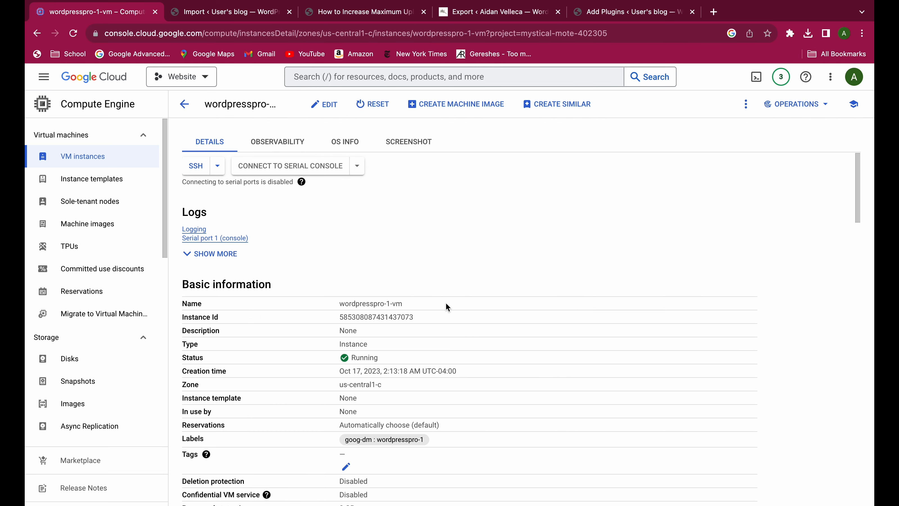
pyautogui.scroll(-6, 392, 283)
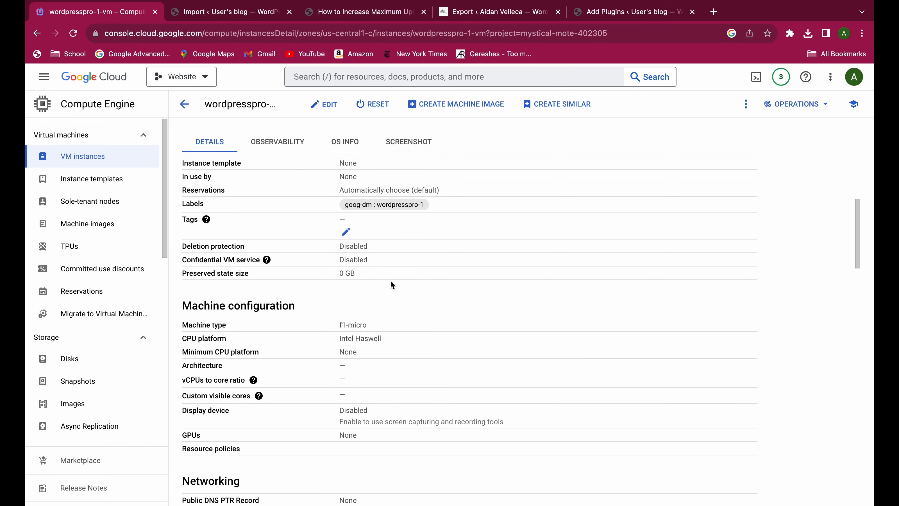
pyautogui.scroll(-8, 391, 285)
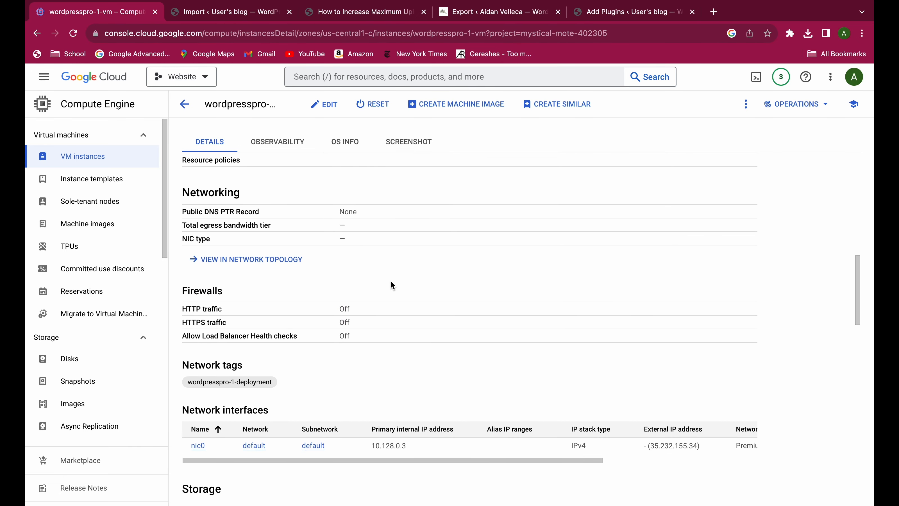
pyautogui.scroll(-5, 372, 335)
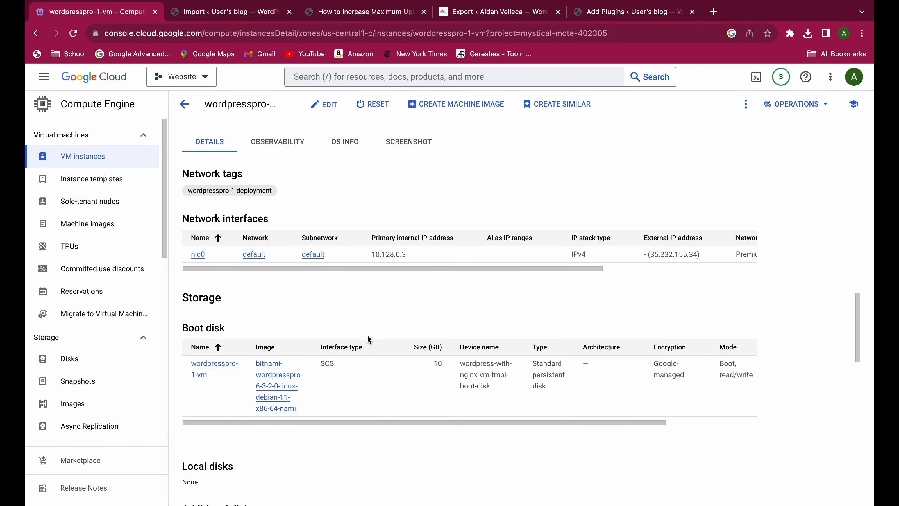
pyautogui.scroll(-10, 368, 340)
pyautogui.scroll(-10, 368, 356)
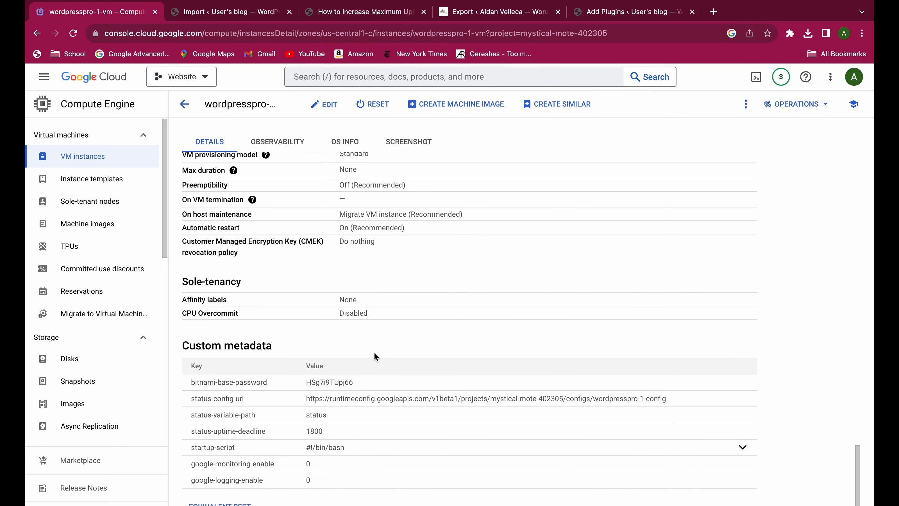
pyautogui.scroll(10, 373, 352)
pyautogui.click(324, 104)
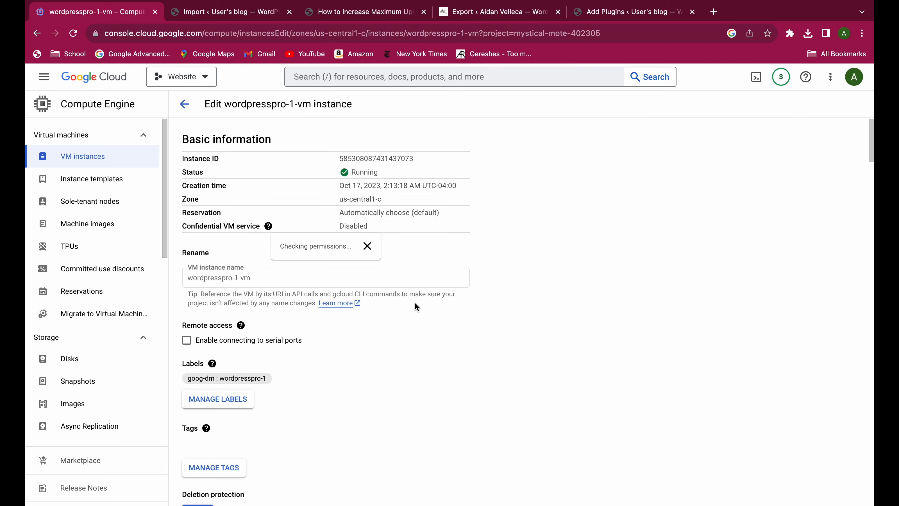
pyautogui.scroll(-10, 404, 338)
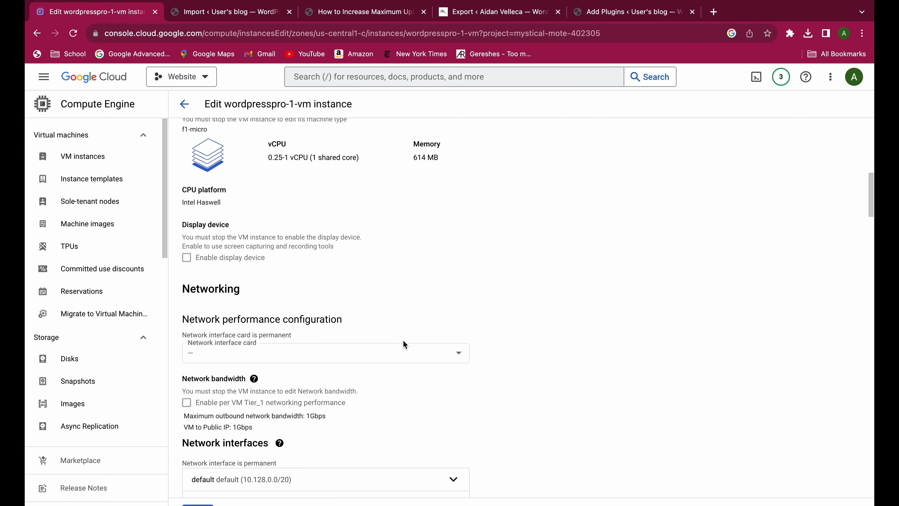
pyautogui.scroll(-15, 405, 345)
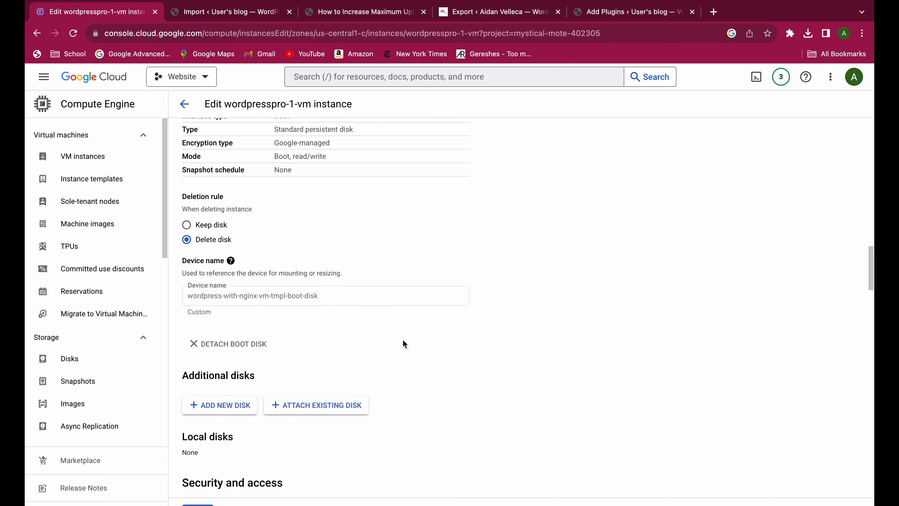
pyautogui.scroll(-5, 405, 344)
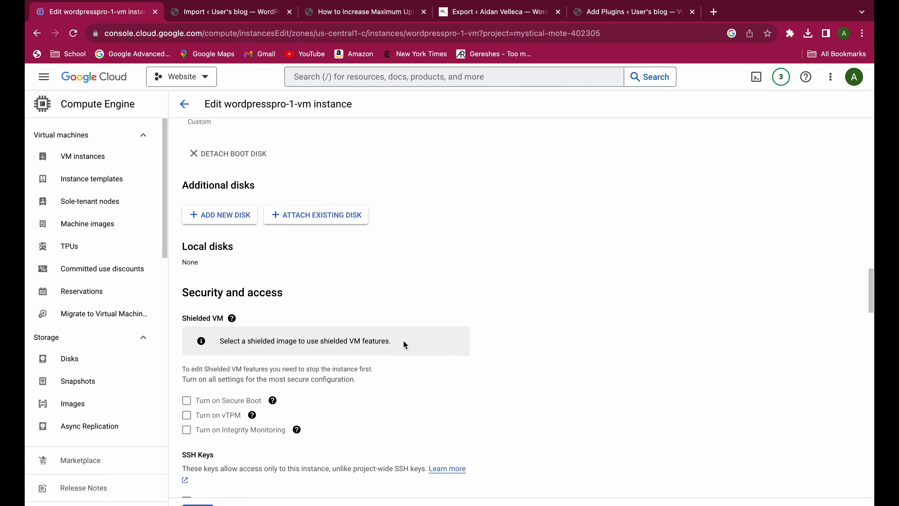
pyautogui.scroll(-3, 405, 344)
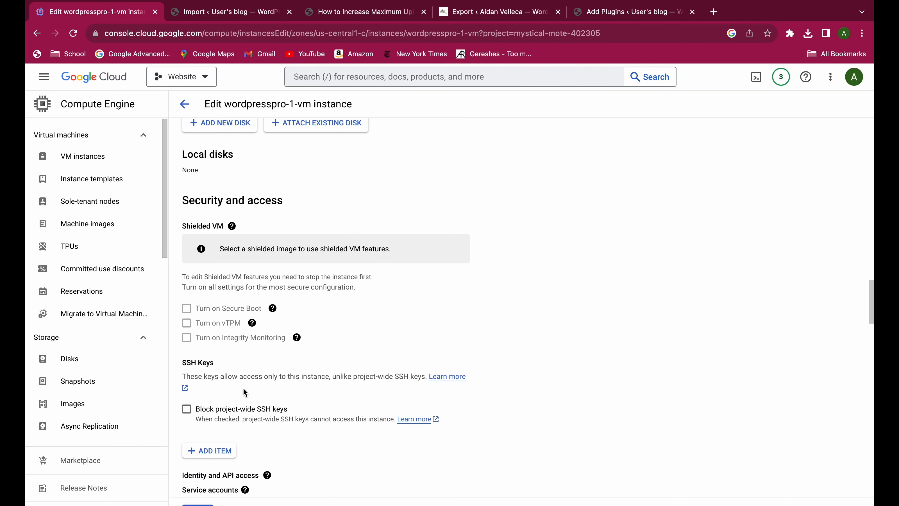
pyautogui.click(214, 450)
pyautogui.scroll(-2, 249, 434)
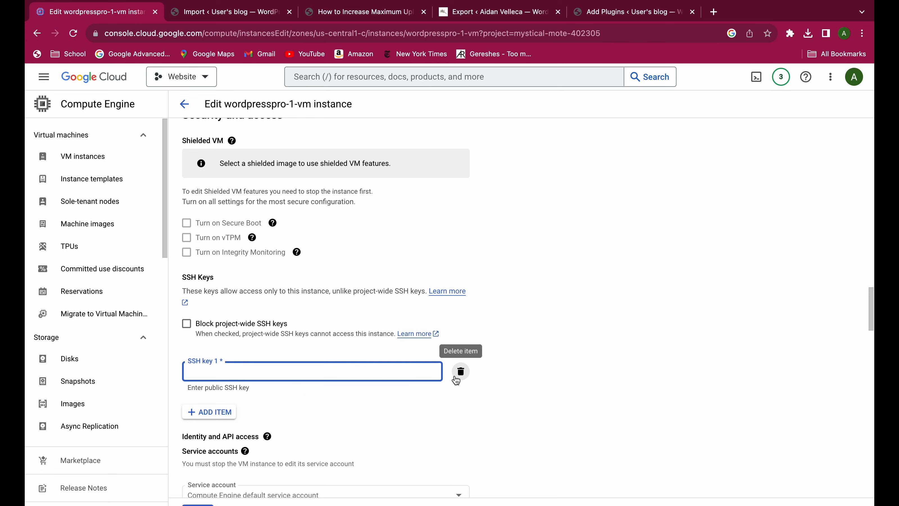
pyautogui.click(460, 372)
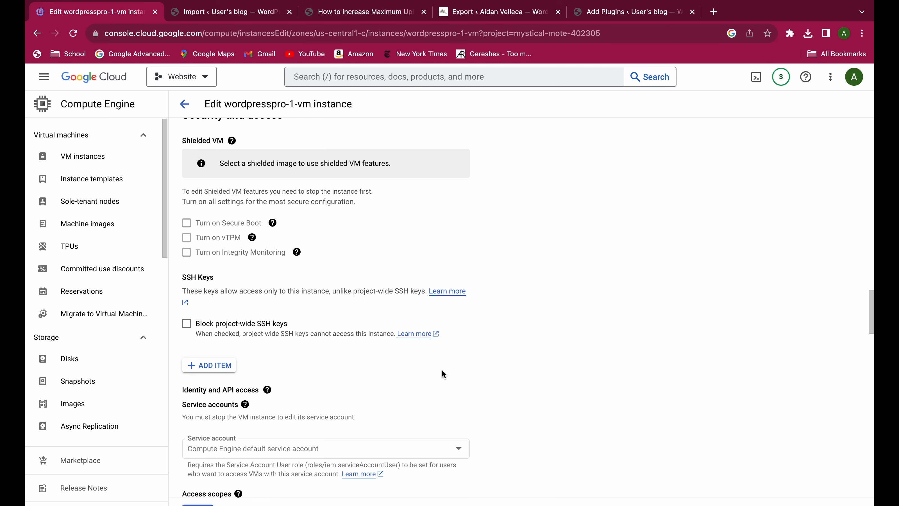
pyautogui.scroll(1, 442, 372)
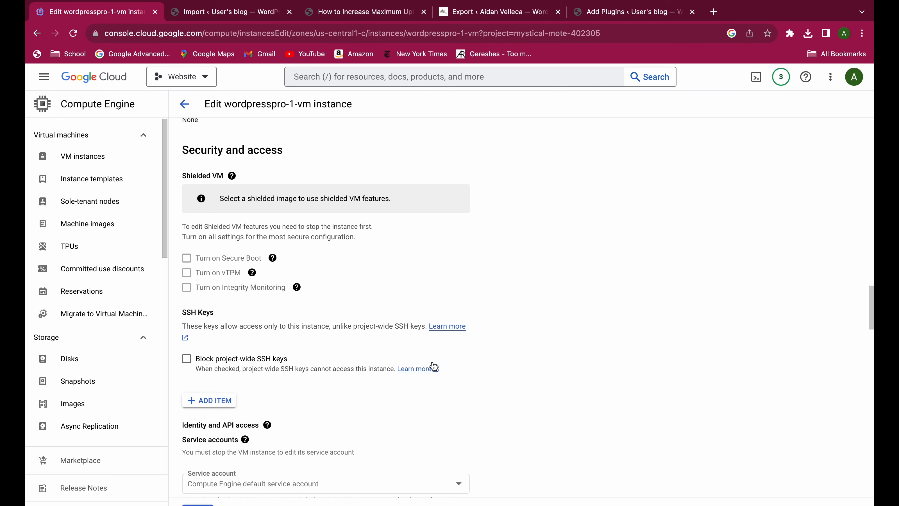
pyautogui.scroll(1, 432, 357)
pyautogui.scroll(6, 432, 358)
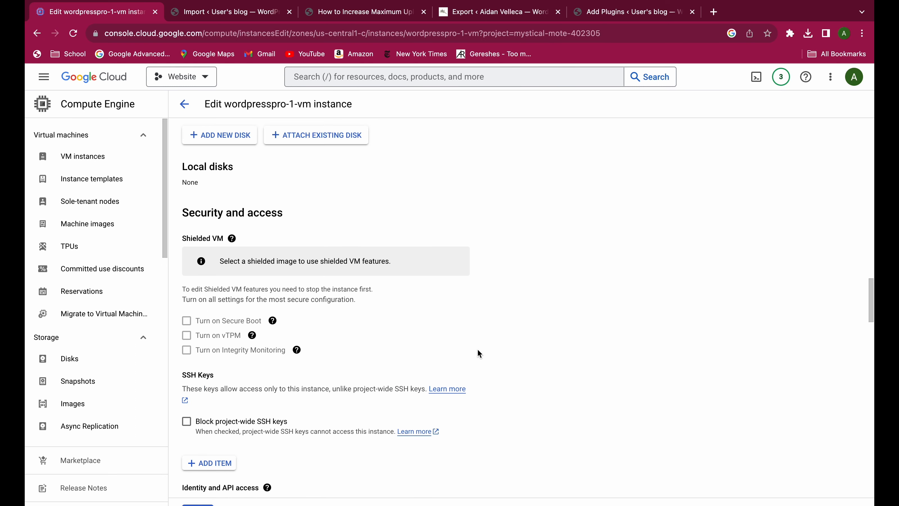
pyautogui.click(184, 103)
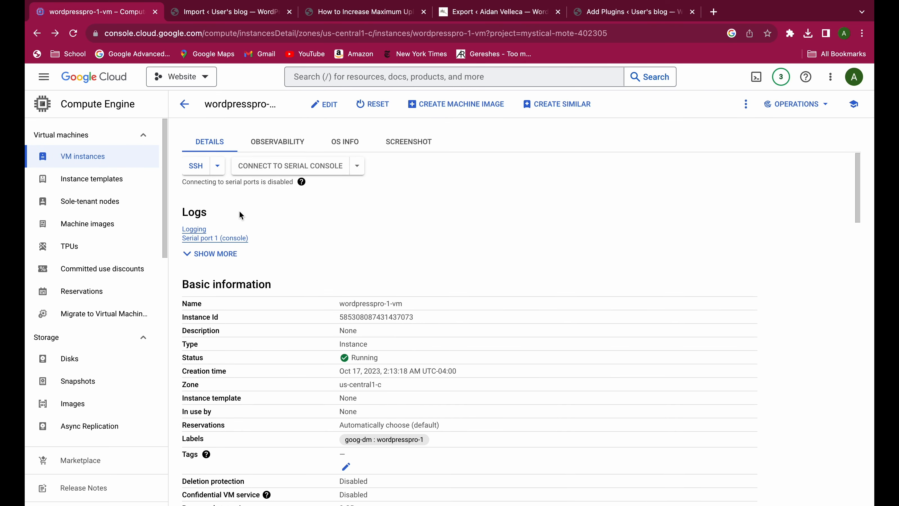
# Connect to the wordpresspro-1-vm instance over SSH in the browser and go up to the root directory with "cd .." twice.
pyautogui.click(196, 166)
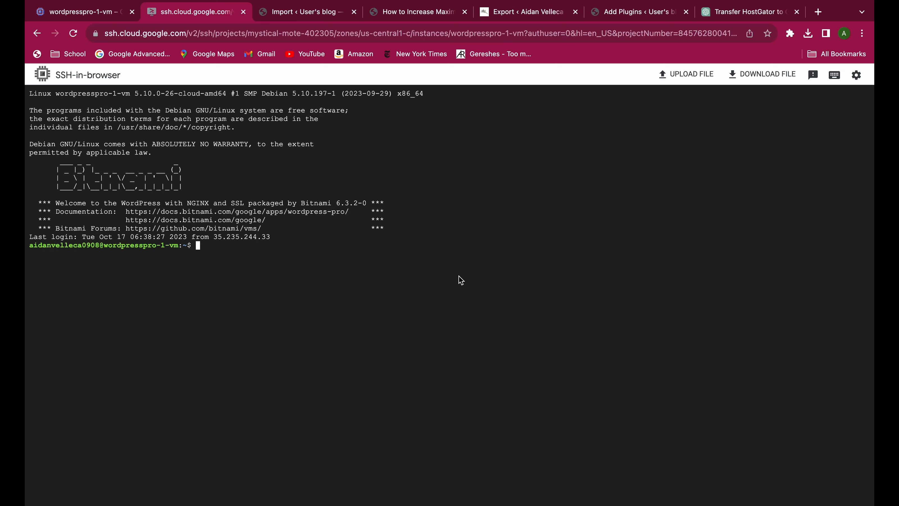
pyautogui.write('cd ..')
pyautogui.press('Return')
pyautogui.write('cd ..')
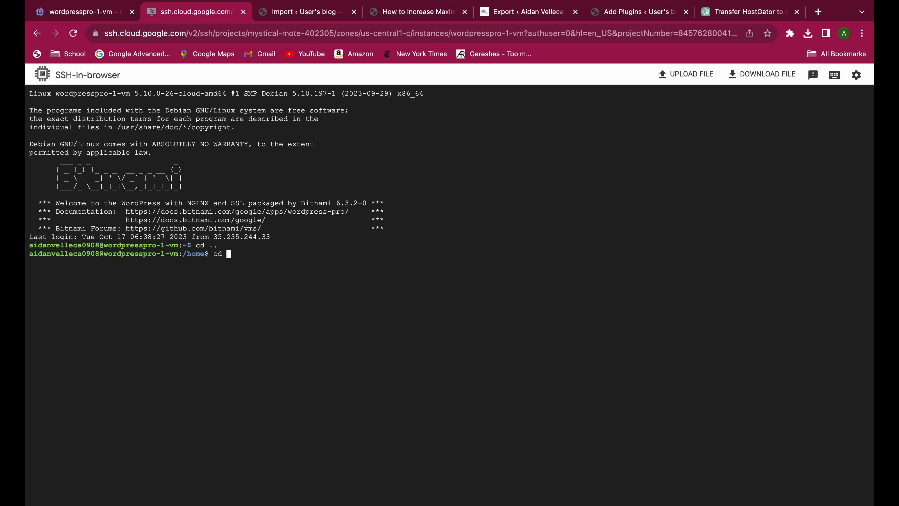
pyautogui.press('Return')
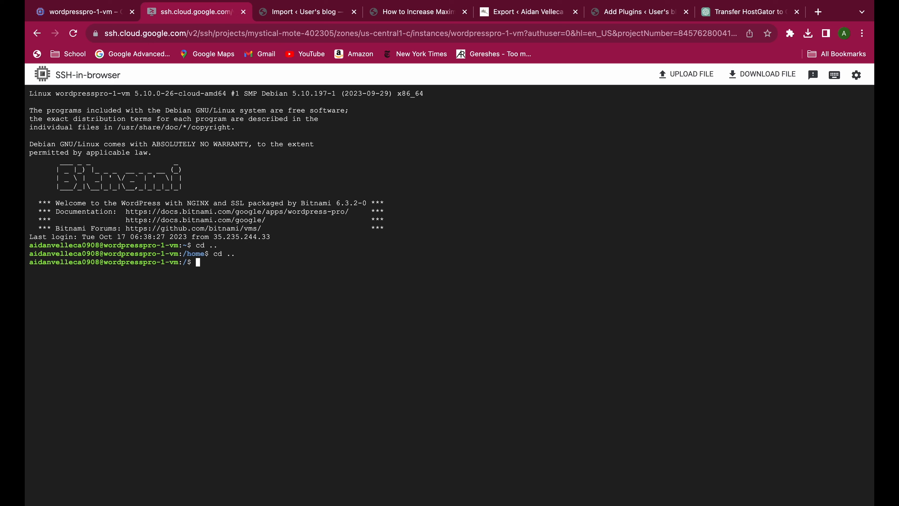
# List the root directory's contents with "ls", then change into opt/bitnami and list its contents.
pyautogui.write('ls')
pyautogui.press('Return')
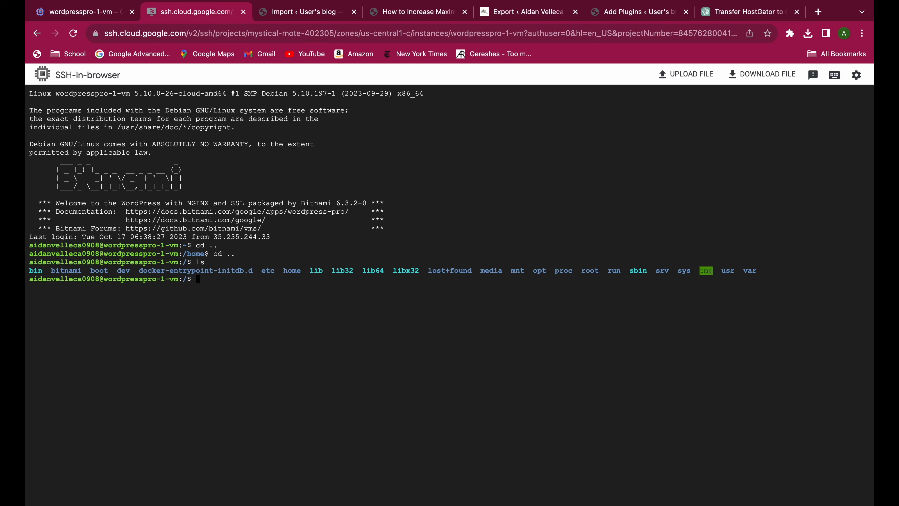
pyautogui.write('cd opt/bitnami')
pyautogui.press('Return')
pyautogui.write('ls')
pyautogui.press('Return')
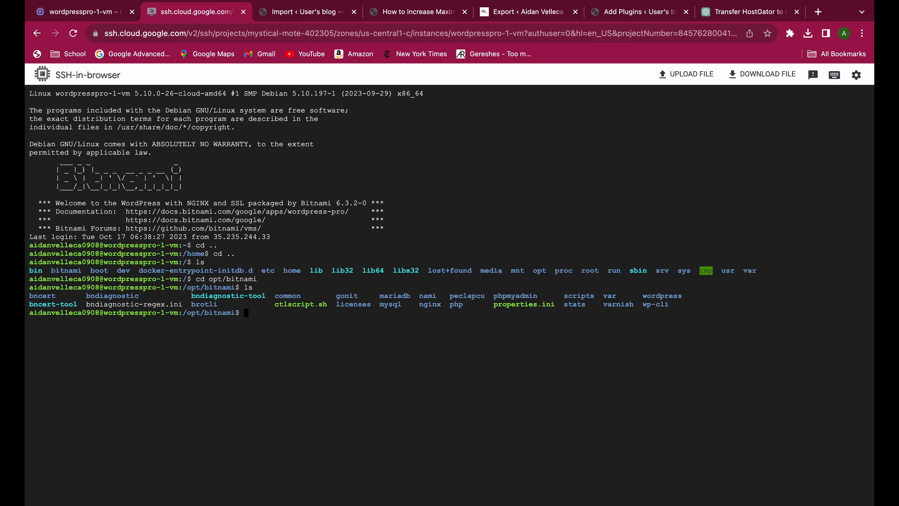
# Change into the php directory and its etc subdirectory, listing the contents of each with "ls".
pyautogui.write('cd php')
pyautogui.press('Return')
pyautogui.write('ls')
pyautogui.press('Return')
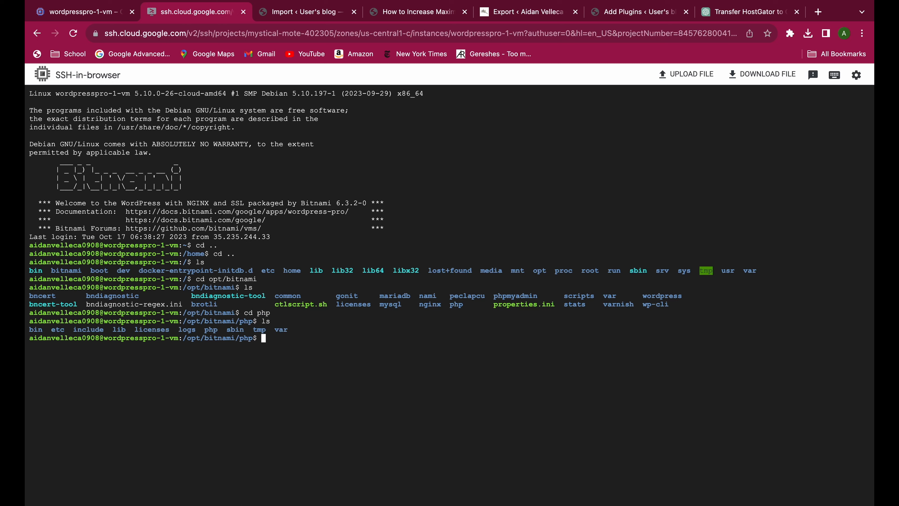
pyautogui.write('cd etc')
pyautogui.press('Return')
pyautogui.write('ls')
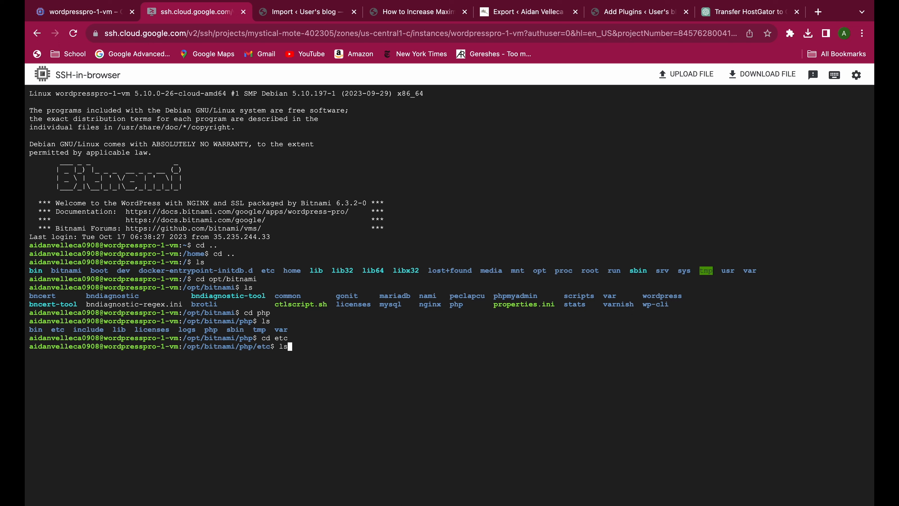
pyautogui.press('Return')
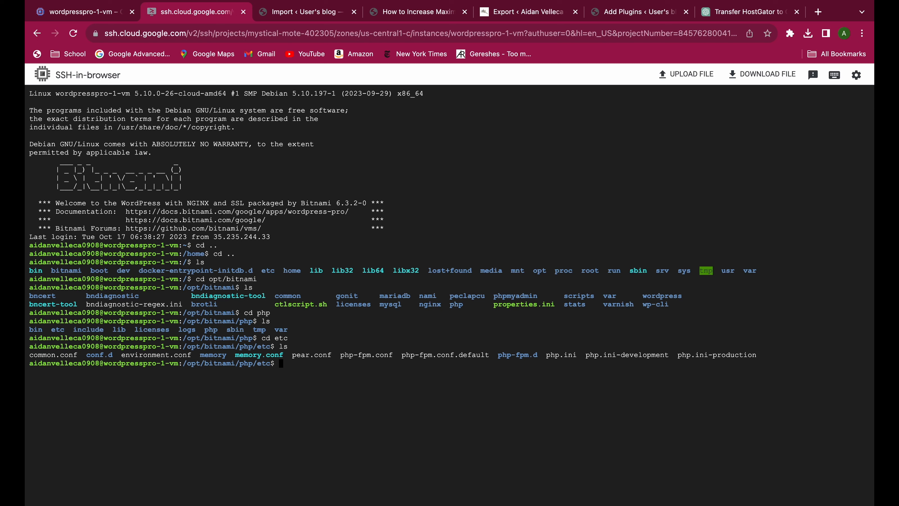
# Open php.ini with "sudo nano php.ini", choosing to open it even though it is already being edited.
pyautogui.write('sudo')
pyautogui.write('v')
pyautogui.press('BackSpace')
pyautogui.write('nano php.ini')
pyautogui.press('Return')
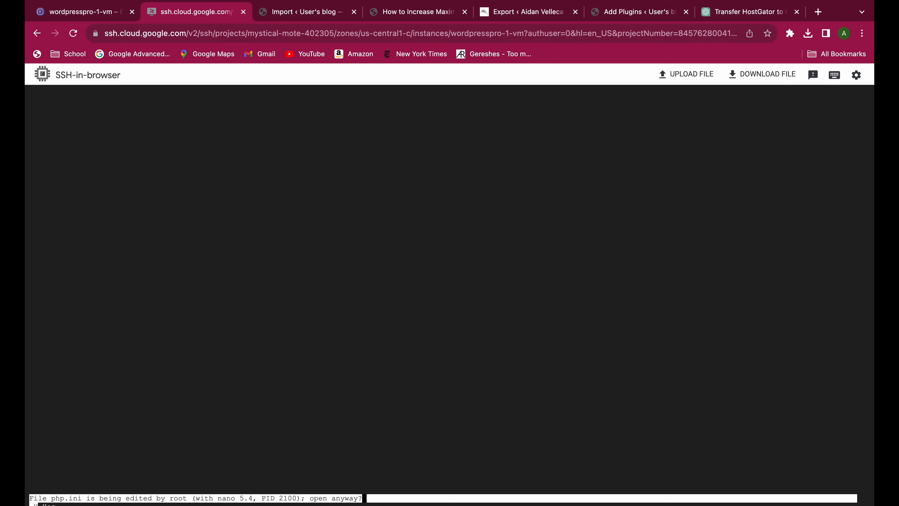
pyautogui.press('y')
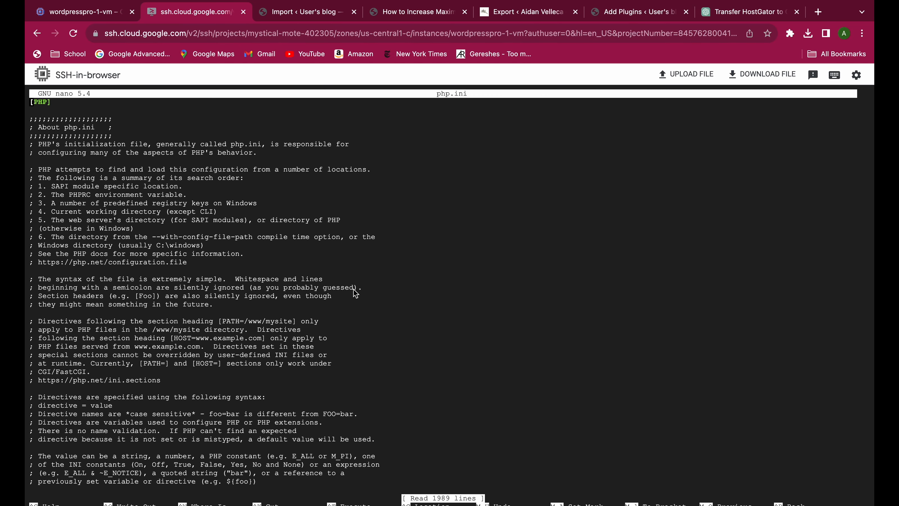
# Find the post_max_size directive in the Data Handling section of php.ini and set it to 512M.
pyautogui.press('Down')
pyautogui.press('Down')
pyautogui.press('Down')
pyautogui.press('Down')
pyautogui.press('Down')
pyautogui.press('Down')
pyautogui.press('Down')
pyautogui.press('Down')
pyautogui.press('Down')
pyautogui.press('Down')
pyautogui.press('Down')
pyautogui.press('Down')
pyautogui.press('Down')
pyautogui.press('Down')
pyautogui.press('Down')
pyautogui.press('Down')
pyautogui.press('Down')
pyautogui.press('Down')
pyautogui.press('Down')
pyautogui.press('Down')
pyautogui.press('Down')
pyautogui.press('Down')
pyautogui.press('Down')
pyautogui.press('Down')
pyautogui.press('Down')
pyautogui.press('Down')
pyautogui.press('Down')
pyautogui.press('Down')
pyautogui.press('Down')
pyautogui.press('Down')
pyautogui.press('Down')
pyautogui.press('Down')
pyautogui.press('Down')
pyautogui.press('Down')
pyautogui.press('Down')
pyautogui.press('Down')
pyautogui.press('Down')
pyautogui.press('Down')
pyautogui.press('Down')
pyautogui.press('Down')
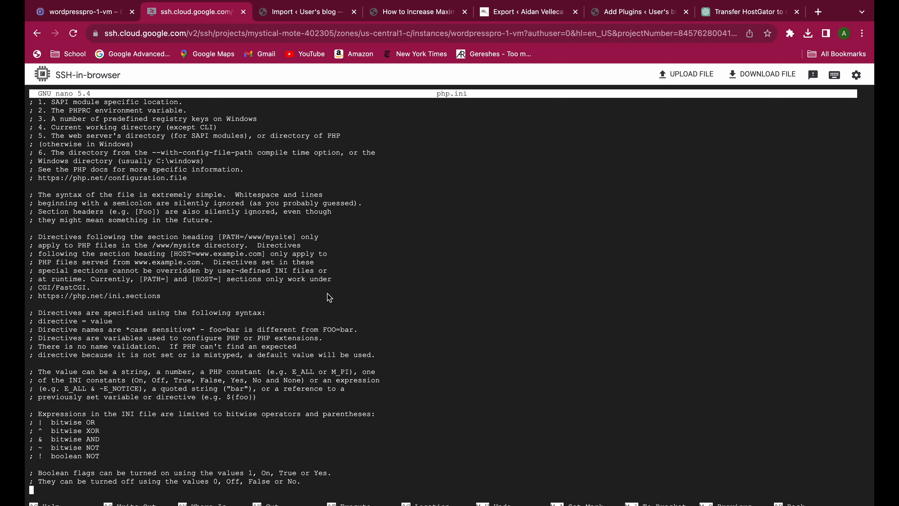
pyautogui.press('Down')
pyautogui.press('Down')
pyautogui.press('Down')
pyautogui.press('Down')
pyautogui.press('Down')
pyautogui.press('Down')
pyautogui.press('Down')
pyautogui.press('Down')
pyautogui.press('Down')
pyautogui.press('Down')
pyautogui.press('Down')
pyautogui.press('Down')
pyautogui.press('Down')
pyautogui.press('Down')
pyautogui.press('Down')
pyautogui.press('Down')
pyautogui.press('Down')
pyautogui.press('Down')
pyautogui.press('Down')
pyautogui.press('Down')
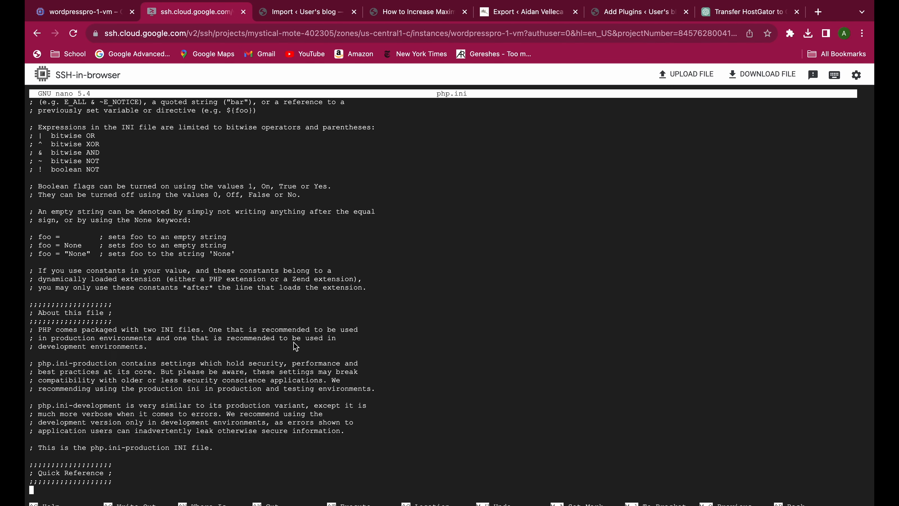
pyautogui.press('Down')
pyautogui.press('Down')
pyautogui.press('Down')
pyautogui.press('Down')
pyautogui.press('Down')
pyautogui.press('Down')
pyautogui.press('Down')
pyautogui.press('Down')
pyautogui.press('Down')
pyautogui.press('Down')
pyautogui.press('Down')
pyautogui.press('Down')
pyautogui.press('Down')
pyautogui.press('Down')
pyautogui.press('Down')
pyautogui.press('Down')
pyautogui.press('Down')
pyautogui.press('Down')
pyautogui.press('Down')
pyautogui.press('Down')
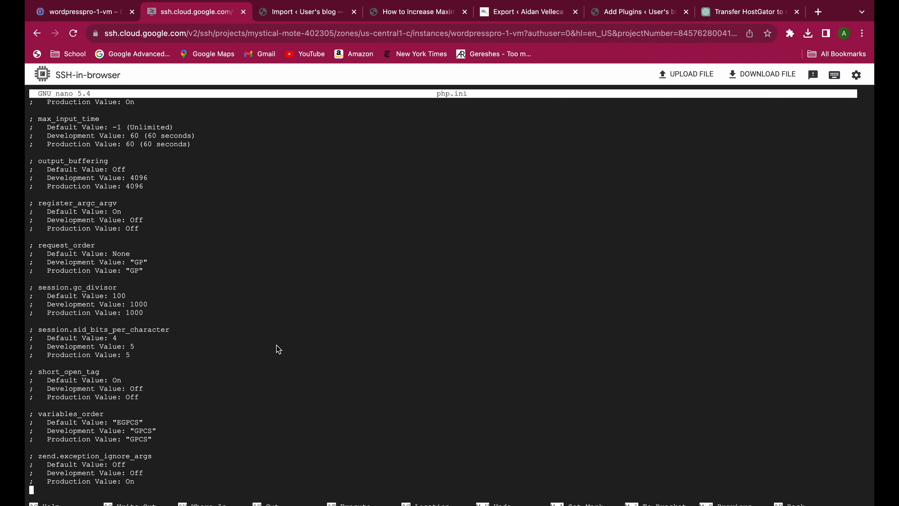
pyautogui.press('Down')
pyautogui.press('Down')
pyautogui.press('Down')
pyautogui.press('Down')
pyautogui.press('Down')
pyautogui.press('Down')
pyautogui.press('Down')
pyautogui.press('Down')
pyautogui.press('Down')
pyautogui.press('Down')
pyautogui.press('Down')
pyautogui.press('Down')
pyautogui.press('Down')
pyautogui.press('Down')
pyautogui.press('Down')
pyautogui.press('Down')
pyautogui.press('Down')
pyautogui.press('Down')
pyautogui.press('Down')
pyautogui.press('Down')
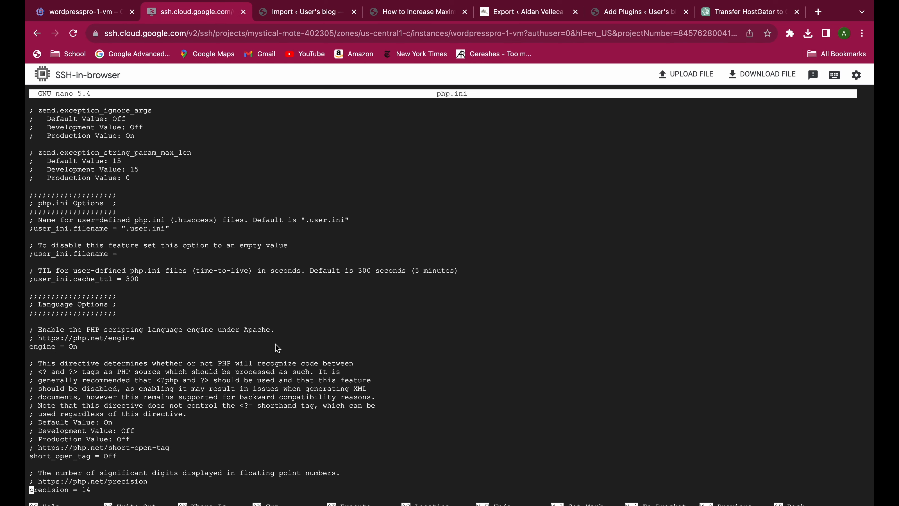
pyautogui.press('Down')
pyautogui.press('Down')
pyautogui.press('Down')
pyautogui.press('Down')
pyautogui.press('Down')
pyautogui.press('Down')
pyautogui.press('Down')
pyautogui.press('Down')
pyautogui.press('Down')
pyautogui.press('Down')
pyautogui.press('Down')
pyautogui.press('Down')
pyautogui.press('Down')
pyautogui.press('Down')
pyautogui.press('Down')
pyautogui.press('Down')
pyautogui.press('Down')
pyautogui.press('Down')
pyautogui.press('Down')
pyautogui.press('Down')
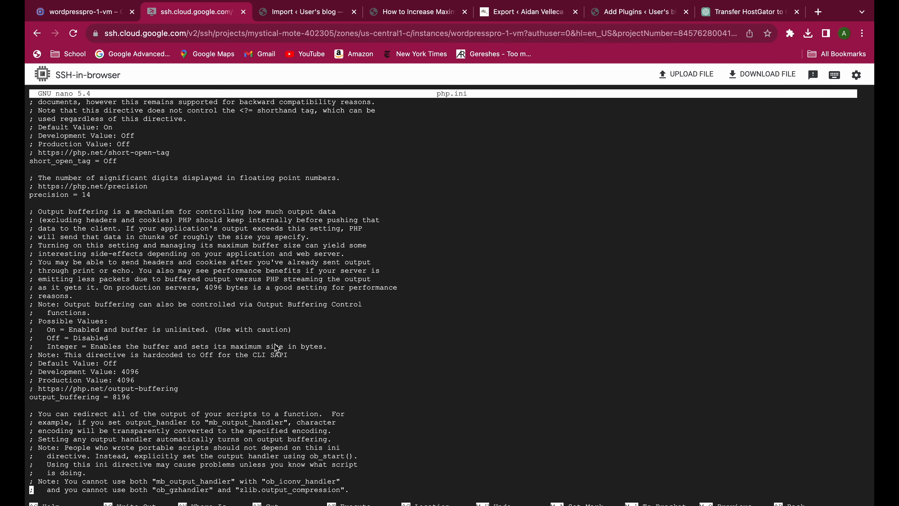
pyautogui.press('Down')
pyautogui.press('Down')
pyautogui.press('Down')
pyautogui.press('Down')
pyautogui.press('Down')
pyautogui.press('Down')
pyautogui.press('Down')
pyautogui.press('Down')
pyautogui.press('Down')
pyautogui.press('Down')
pyautogui.press('Down')
pyautogui.press('Down')
pyautogui.press('Down')
pyautogui.press('Down')
pyautogui.press('Down')
pyautogui.press('Down')
pyautogui.press('Down')
pyautogui.press('Down')
pyautogui.press('Down')
pyautogui.press('Down')
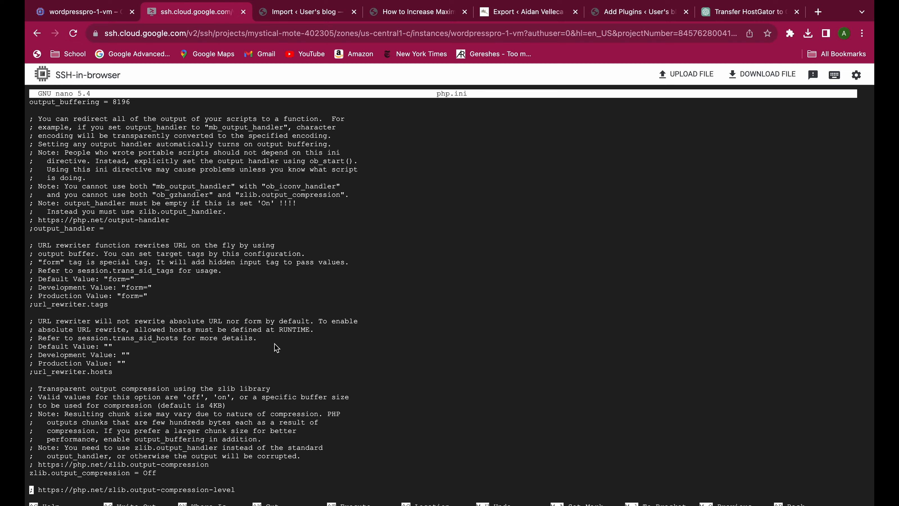
pyautogui.press('Down')
pyautogui.press('Down')
pyautogui.press('Down')
pyautogui.press('Down')
pyautogui.press('Down')
pyautogui.press('Down')
pyautogui.press('Down')
pyautogui.press('Down')
pyautogui.press('Down')
pyautogui.press('Down')
pyautogui.press('Down')
pyautogui.press('Down')
pyautogui.press('Down')
pyautogui.press('Down')
pyautogui.press('Down')
pyautogui.press('Down')
pyautogui.press('Down')
pyautogui.press('Down')
pyautogui.press('Down')
pyautogui.press('Down')
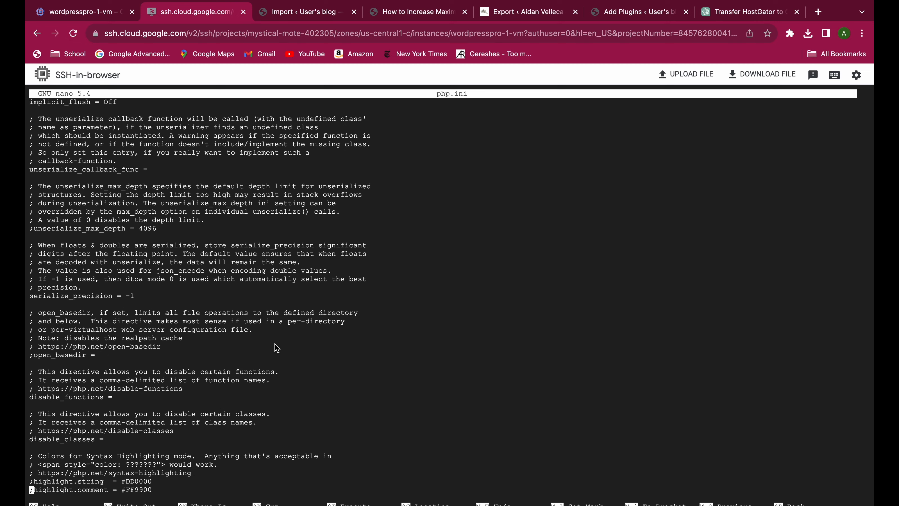
pyautogui.press('Down')
pyautogui.press('Down')
pyautogui.press('Down')
pyautogui.press('Down')
pyautogui.press('Down')
pyautogui.press('Down')
pyautogui.press('Down')
pyautogui.press('Down')
pyautogui.press('Down')
pyautogui.press('Down')
pyautogui.press('Down')
pyautogui.press('Down')
pyautogui.press('Down')
pyautogui.press('Down')
pyautogui.press('Down')
pyautogui.press('Down')
pyautogui.press('Down')
pyautogui.press('Down')
pyautogui.press('Down')
pyautogui.press('Down')
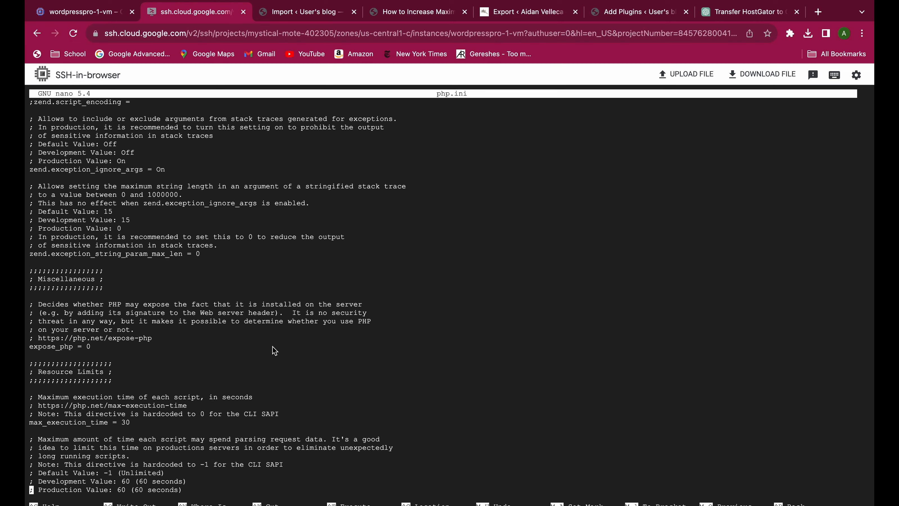
pyautogui.press('Down')
pyautogui.press('Down')
pyautogui.press('Down')
pyautogui.press('Down')
pyautogui.press('Down')
pyautogui.press('Down')
pyautogui.press('Down')
pyautogui.press('Down')
pyautogui.press('Down')
pyautogui.press('Down')
pyautogui.press('Down')
pyautogui.press('Down')
pyautogui.press('Down')
pyautogui.press('Down')
pyautogui.press('Down')
pyautogui.press('Down')
pyautogui.press('Down')
pyautogui.press('Down')
pyautogui.press('Down')
pyautogui.press('Down')
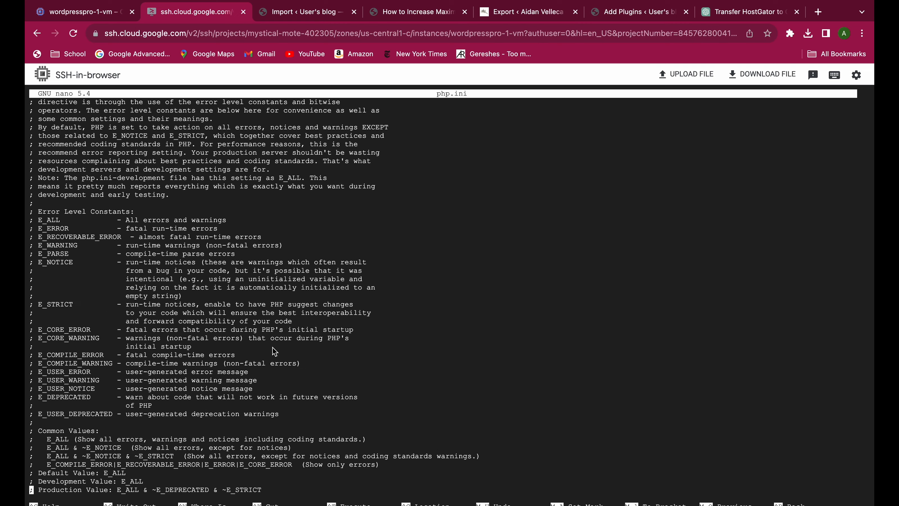
pyautogui.press('Down')
pyautogui.press('Down')
pyautogui.press('Down')
pyautogui.press('Down')
pyautogui.press('Down')
pyautogui.press('Down')
pyautogui.press('Down')
pyautogui.press('Down')
pyautogui.press('Down')
pyautogui.press('Down')
pyautogui.press('Down')
pyautogui.press('Down')
pyautogui.press('Down')
pyautogui.press('Down')
pyautogui.press('Down')
pyautogui.press('Down')
pyautogui.press('Down')
pyautogui.press('Down')
pyautogui.press('Down')
pyautogui.press('Down')
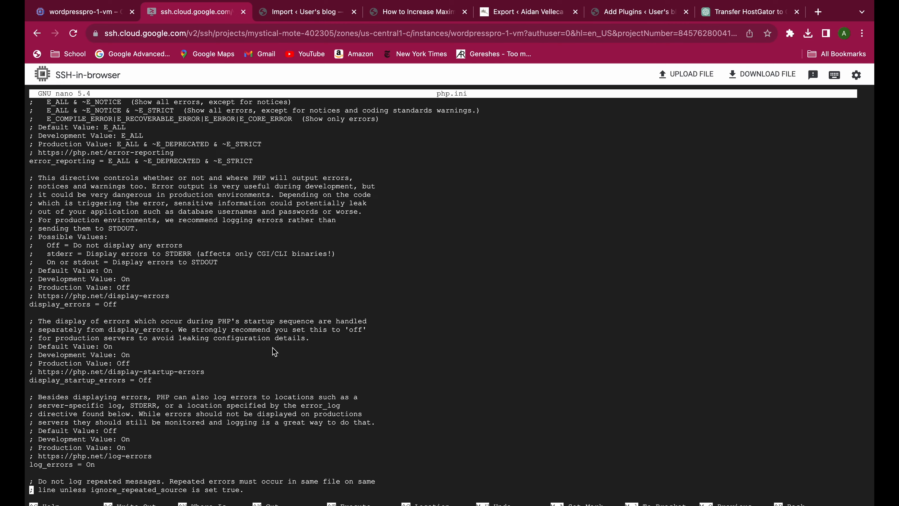
pyautogui.press('Down')
pyautogui.press('Down')
pyautogui.press('Down')
pyautogui.press('Down')
pyautogui.press('Down')
pyautogui.press('Down')
pyautogui.press('Down')
pyautogui.press('Down')
pyautogui.press('Down')
pyautogui.press('Down')
pyautogui.press('Down')
pyautogui.press('Down')
pyautogui.press('Down')
pyautogui.press('Down')
pyautogui.press('Down')
pyautogui.press('Down')
pyautogui.press('Down')
pyautogui.press('Down')
pyautogui.press('Down')
pyautogui.press('Down')
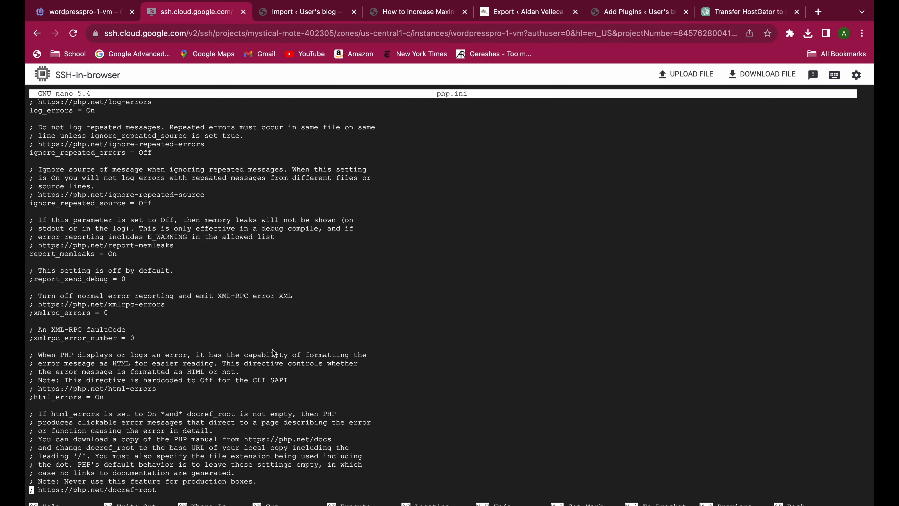
pyautogui.press('Down')
pyautogui.press('Down')
pyautogui.press('Down')
pyautogui.press('Down')
pyautogui.press('Down')
pyautogui.press('Down')
pyautogui.press('Down')
pyautogui.press('Down')
pyautogui.press('Down')
pyautogui.press('Down')
pyautogui.press('Down')
pyautogui.press('Down')
pyautogui.press('Down')
pyautogui.press('Down')
pyautogui.press('Down')
pyautogui.press('Down')
pyautogui.press('Down')
pyautogui.press('Down')
pyautogui.press('Down')
pyautogui.press('Down')
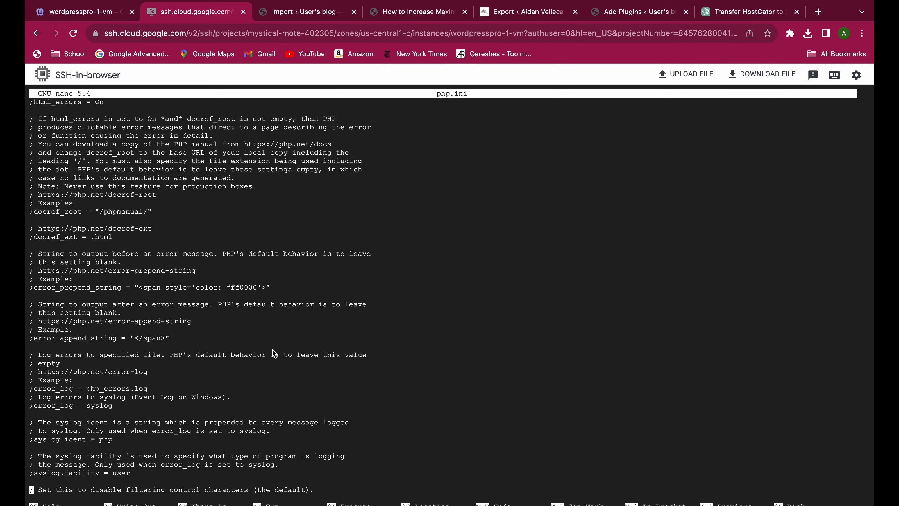
pyautogui.press('Down')
pyautogui.press('Down')
pyautogui.press('Down')
pyautogui.press('Down')
pyautogui.press('Down')
pyautogui.press('Down')
pyautogui.press('Down')
pyautogui.press('Down')
pyautogui.press('Down')
pyautogui.press('Down')
pyautogui.press('Down')
pyautogui.press('Down')
pyautogui.press('Down')
pyautogui.press('Down')
pyautogui.press('Down')
pyautogui.press('Down')
pyautogui.press('Down')
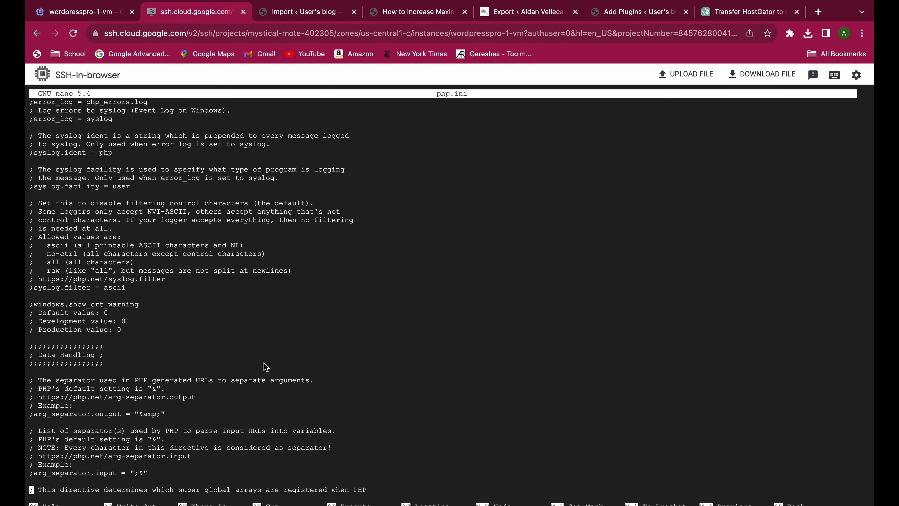
pyautogui.press('Down')
pyautogui.press('Down')
pyautogui.press('Down')
pyautogui.press('Down')
pyautogui.press('Down')
pyautogui.press('Down')
pyautogui.press('Down')
pyautogui.press('Down')
pyautogui.press('Down')
pyautogui.press('Down')
pyautogui.press('Down')
pyautogui.press('Down')
pyautogui.press('Down')
pyautogui.press('Down')
pyautogui.press('Down')
pyautogui.press('Down')
pyautogui.press('Down')
pyautogui.press('Down')
pyautogui.press('Down')
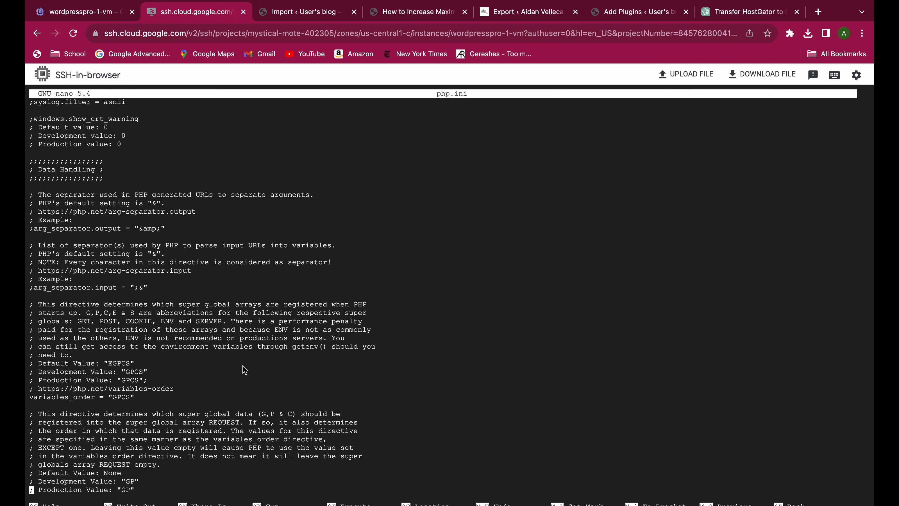
pyautogui.press('Down')
pyautogui.press('Down')
pyautogui.press('Down')
pyautogui.press('Down')
pyautogui.press('Down')
pyautogui.press('Down')
pyautogui.press('Down')
pyautogui.press('Down')
pyautogui.press('Down')
pyautogui.press('Down')
pyautogui.press('Down')
pyautogui.press('Down')
pyautogui.press('Down')
pyautogui.press('Down')
pyautogui.press('Down')
pyautogui.press('Down')
pyautogui.press('Down')
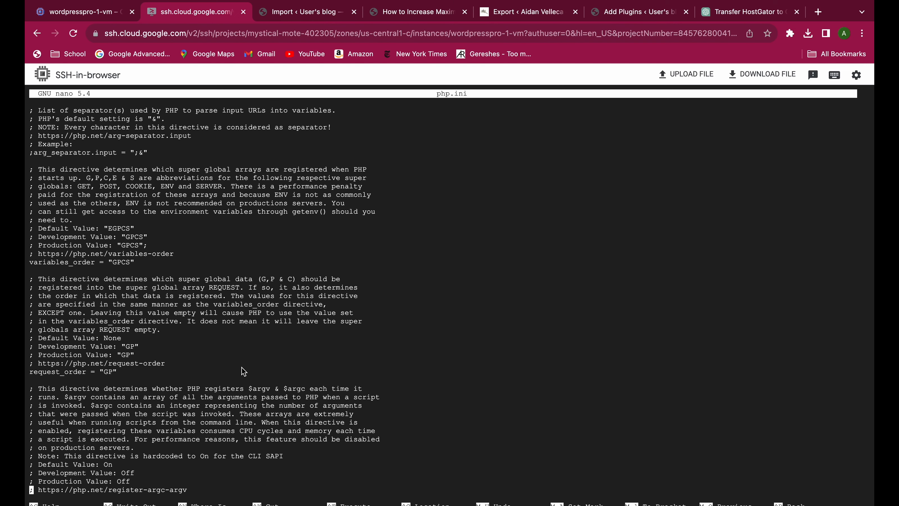
pyautogui.press('Down')
pyautogui.press('Down')
pyautogui.press('Down')
pyautogui.press('Down')
pyautogui.press('Down')
pyautogui.press('Down')
pyautogui.press('Down')
pyautogui.press('Down')
pyautogui.press('Down')
pyautogui.press('Down')
pyautogui.press('Down')
pyautogui.press('Down')
pyautogui.press('Down')
pyautogui.press('Down')
pyautogui.press('Down')
pyautogui.press('Down')
pyautogui.press('Down')
pyautogui.press('Down')
pyautogui.press('Down')
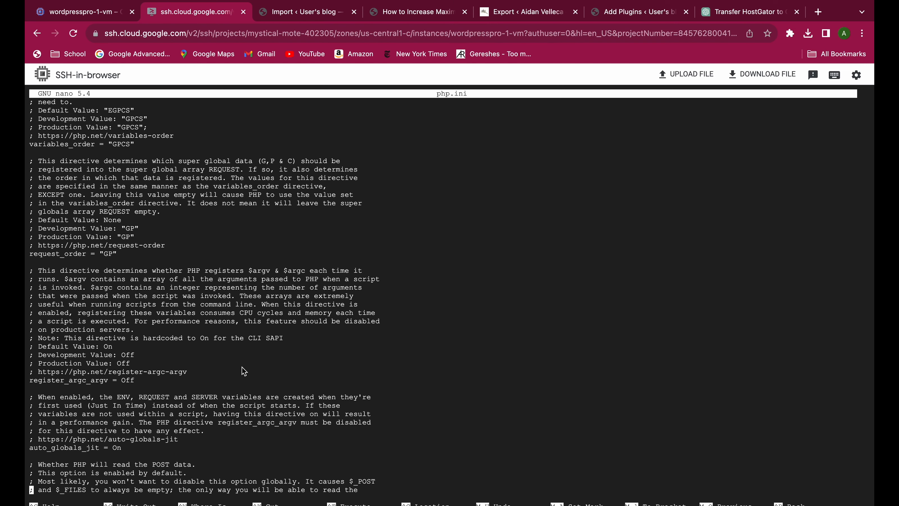
pyautogui.press('Down')
pyautogui.press('Down')
pyautogui.press('Down')
pyautogui.press('Down')
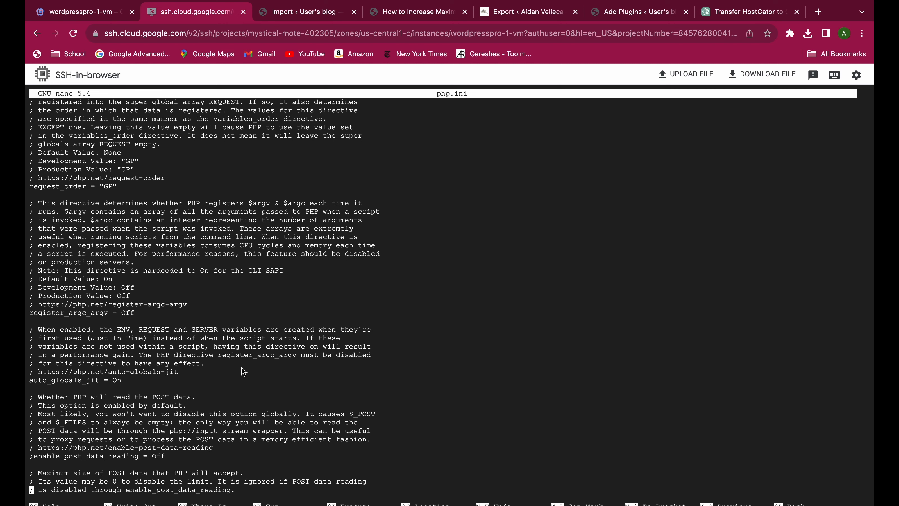
pyautogui.press('Right')
pyautogui.press('Right')
pyautogui.press('Right')
pyautogui.press('Right')
pyautogui.press('Right')
pyautogui.press('Right')
pyautogui.press('Right')
pyautogui.press('Right')
pyautogui.press('Right')
pyautogui.press('Right')
pyautogui.press('Right')
pyautogui.press('Right')
pyautogui.press('Right')
pyautogui.press('Right')
pyautogui.press('Right')
pyautogui.press('Right')
pyautogui.press('Right')
pyautogui.press('BackSpace')
pyautogui.press('Right')
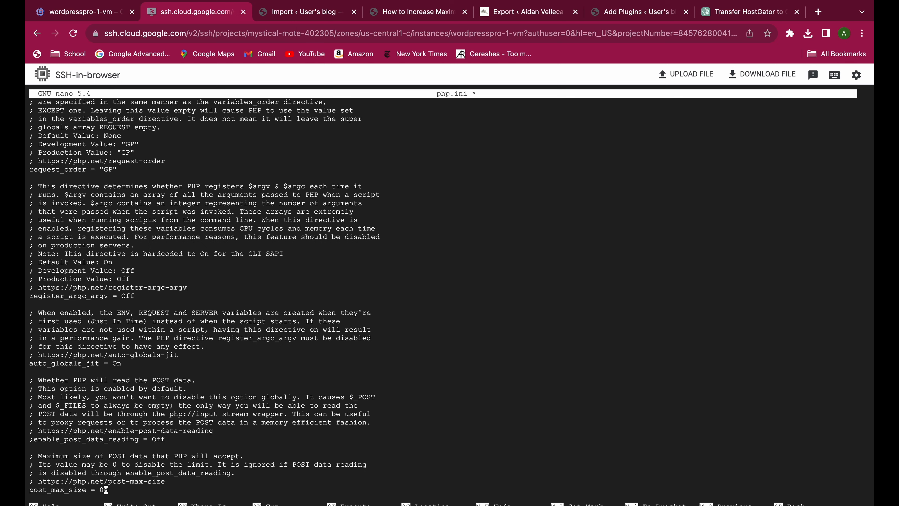
pyautogui.press('BackSpace')
pyautogui.write('512')
# Find the upload_max_filesize directive in the File Uploads section of php.ini and set it to 512M.
pyautogui.scroll(-7, 238, 378)
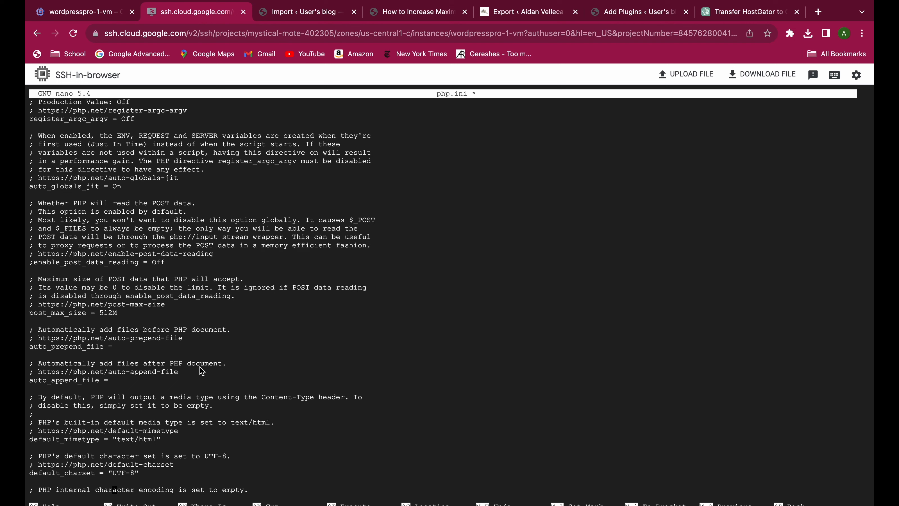
pyautogui.scroll(-1, 142, 336)
pyautogui.scroll(-1, 120, 315)
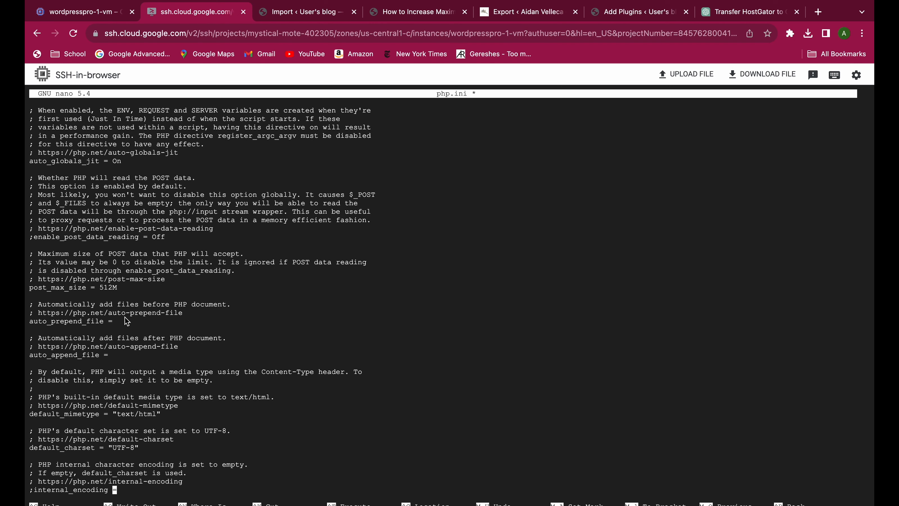
pyautogui.scroll(-1, 126, 321)
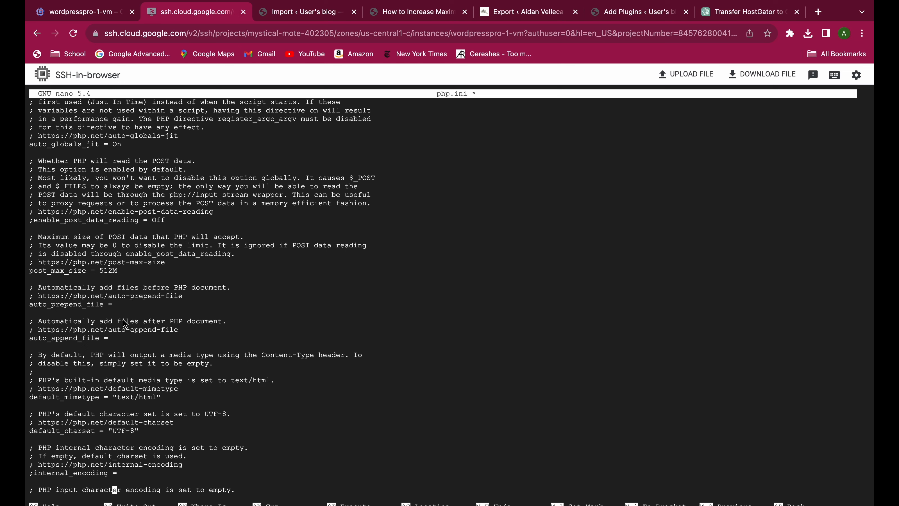
pyautogui.scroll(-10, 127, 324)
pyautogui.scroll(-8, 138, 338)
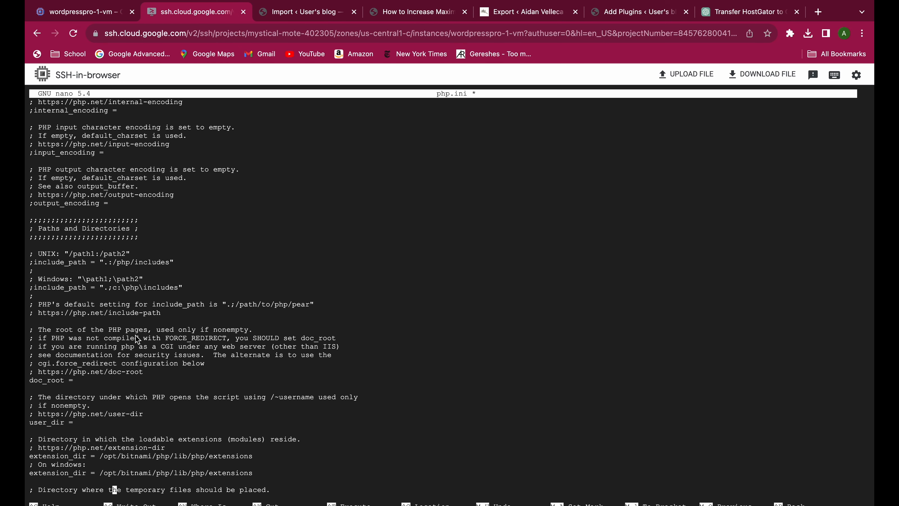
pyautogui.scroll(-5, 151, 338)
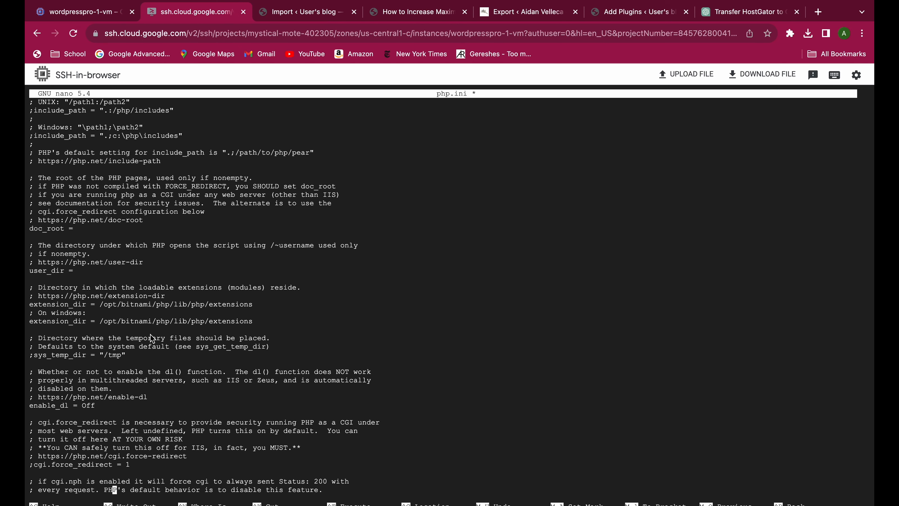
pyautogui.scroll(-5, 150, 338)
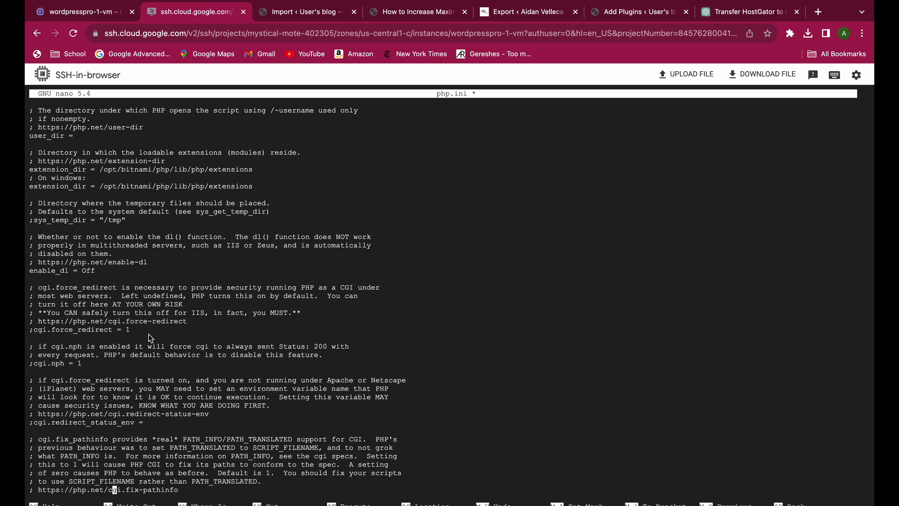
pyautogui.scroll(-6, 151, 340)
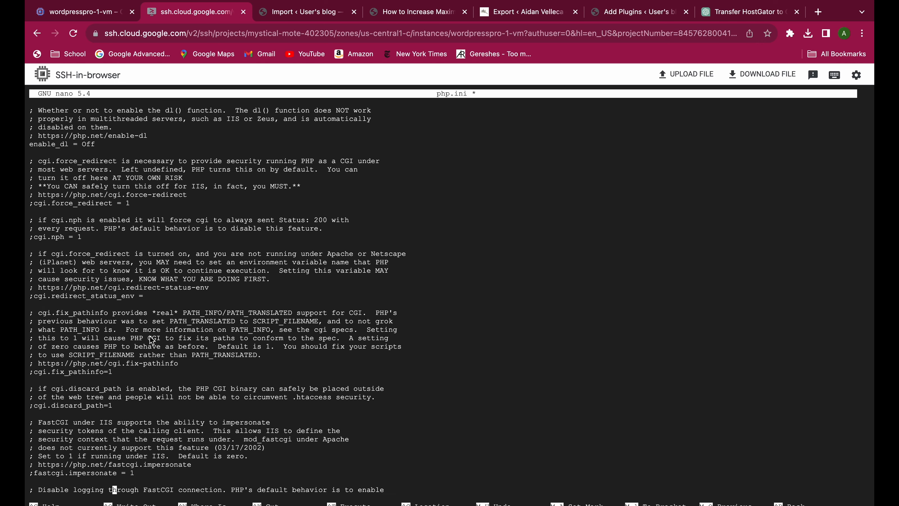
pyautogui.scroll(-7, 151, 340)
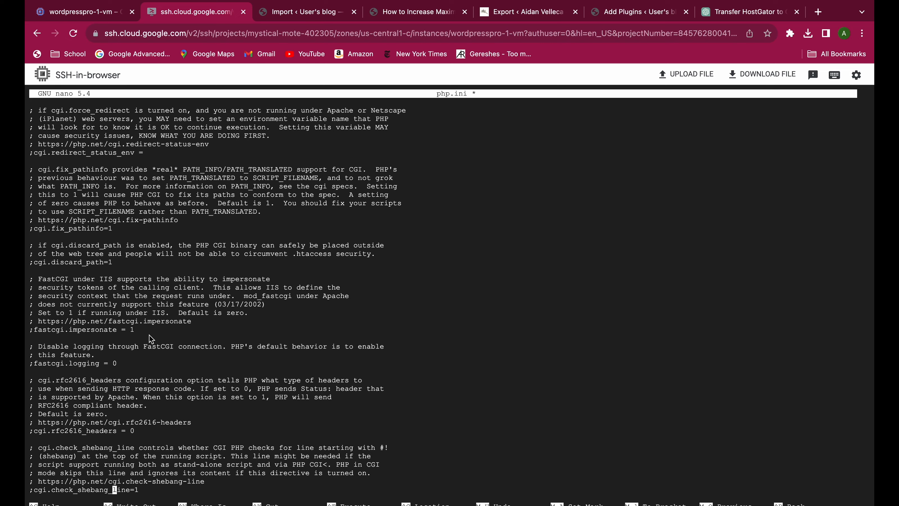
pyautogui.scroll(-1, 151, 339)
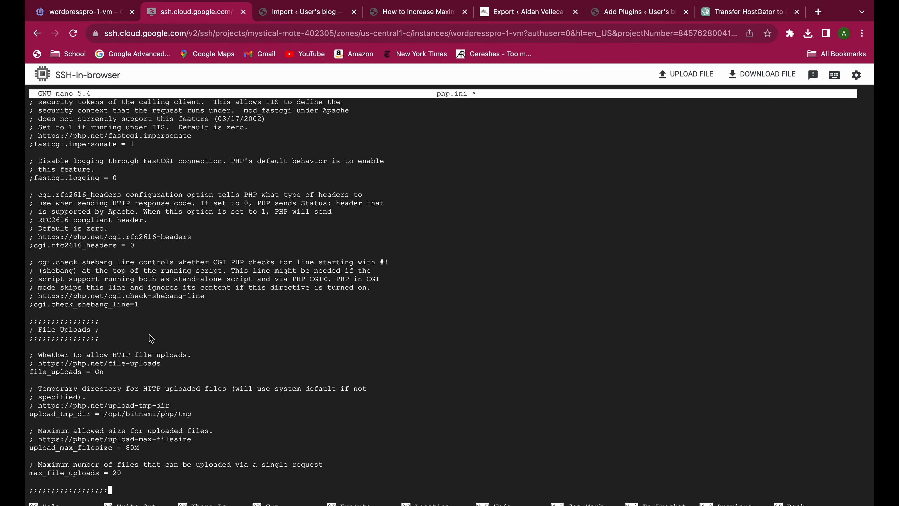
pyautogui.scroll(1, 151, 338)
pyautogui.scroll(1, 152, 339)
pyautogui.scroll(1, 152, 338)
pyautogui.press('Up')
pyautogui.press('Right')
pyautogui.press('Right')
pyautogui.press('Right')
pyautogui.press('Right')
pyautogui.press('Right')
pyautogui.press('BackSpace')
pyautogui.press('BackSpace')
pyautogui.write('512')
# Exit nano, saving the modified buffer under the same file name, php.ini.
pyautogui.hotkey('ctrl', 'x')
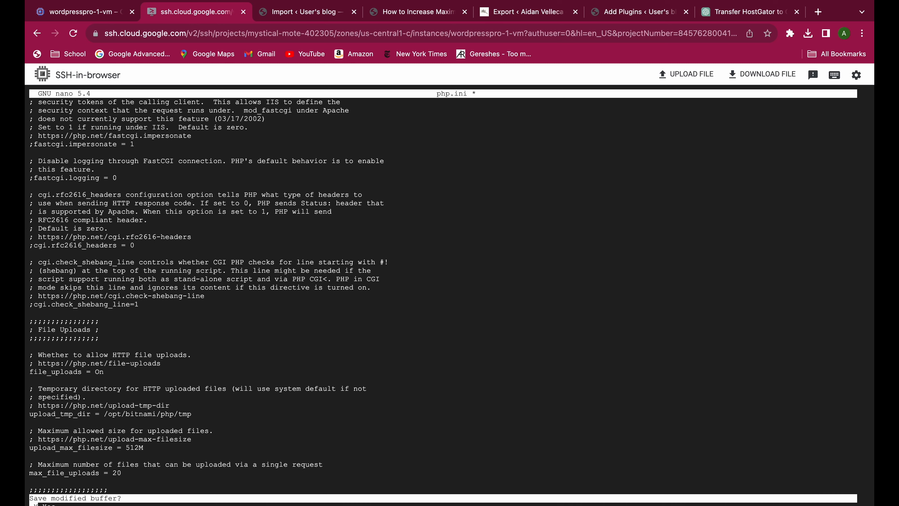
pyautogui.press('y')
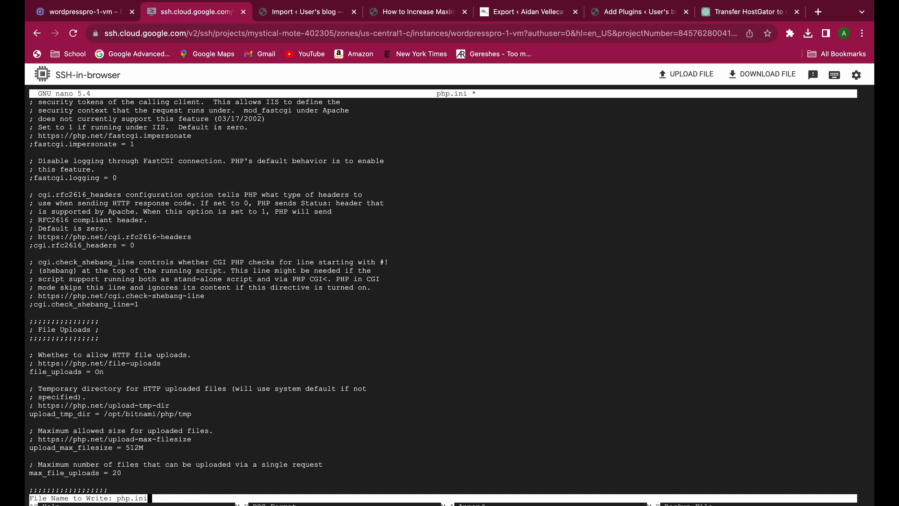
pyautogui.press('Return')
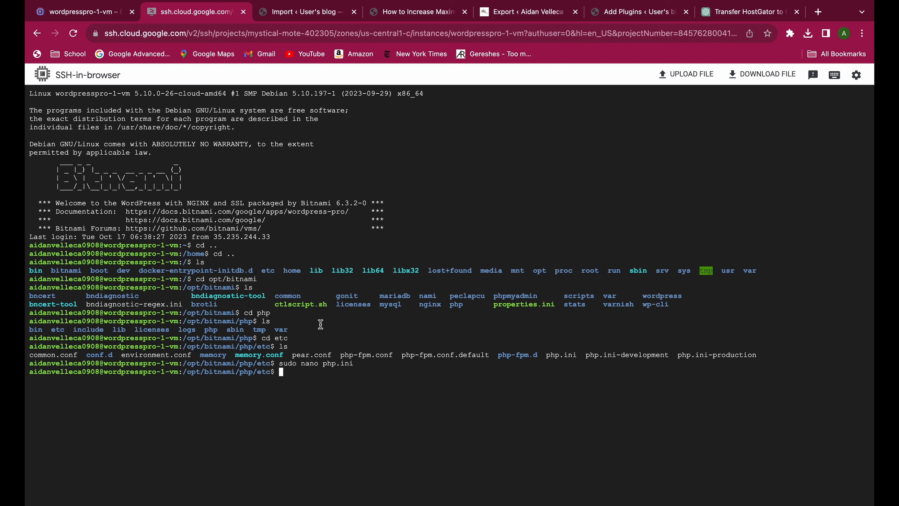
# Try to restart the Bitnami service with "sudo systemtl restart bitnami".
pyautogui.write('sud')
pyautogui.write('o ')
pyautogui.write('s')
pyautogui.write('erv')
pyautogui.press('BackSpace')
pyautogui.press('BackSpace')
pyautogui.press('BackSpace')
pyautogui.write('ystemst')
pyautogui.press('BackSpace')
pyautogui.press('BackSpace')
pyautogui.write('tl -')
pyautogui.press('BackSpace')
pyautogui.write('restart bitnami')
pyautogui.press('Return')
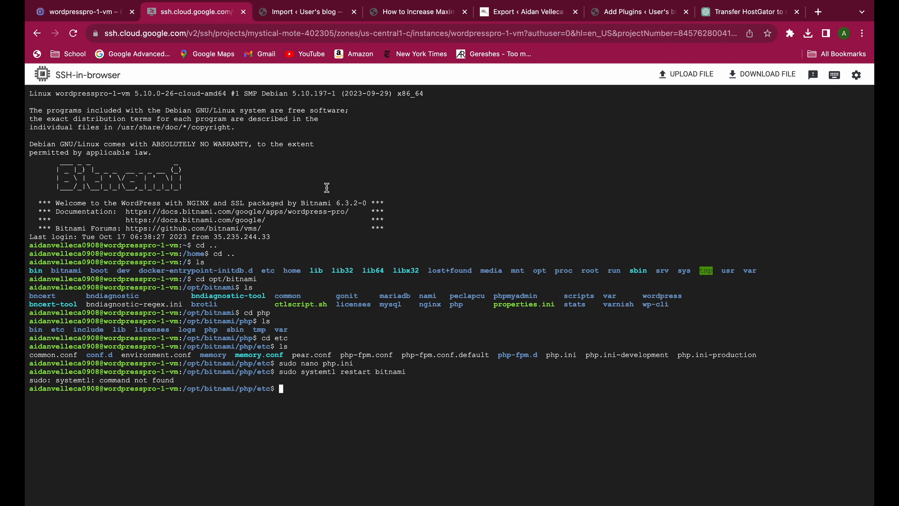
# Look up the correct service restart command in the Restart PHP section of the ChatGPT conversation.
pyautogui.click(512, 18)
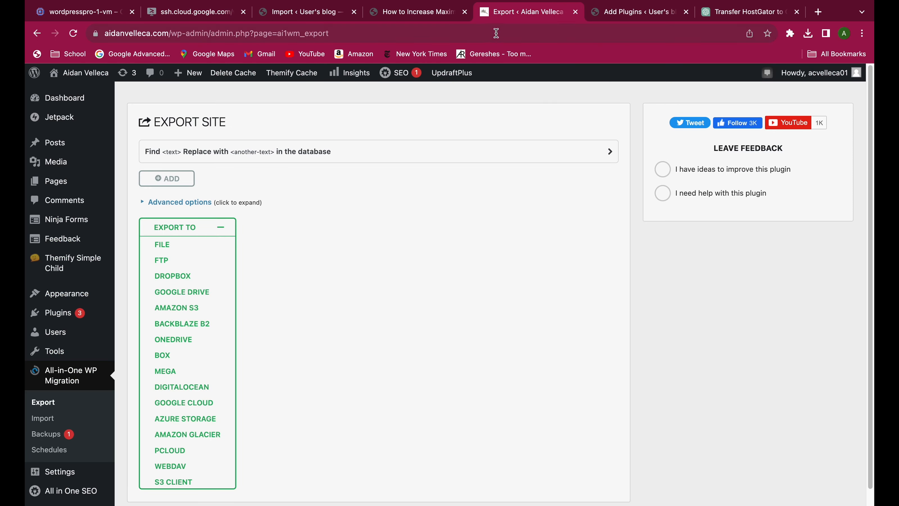
pyautogui.click(732, 14)
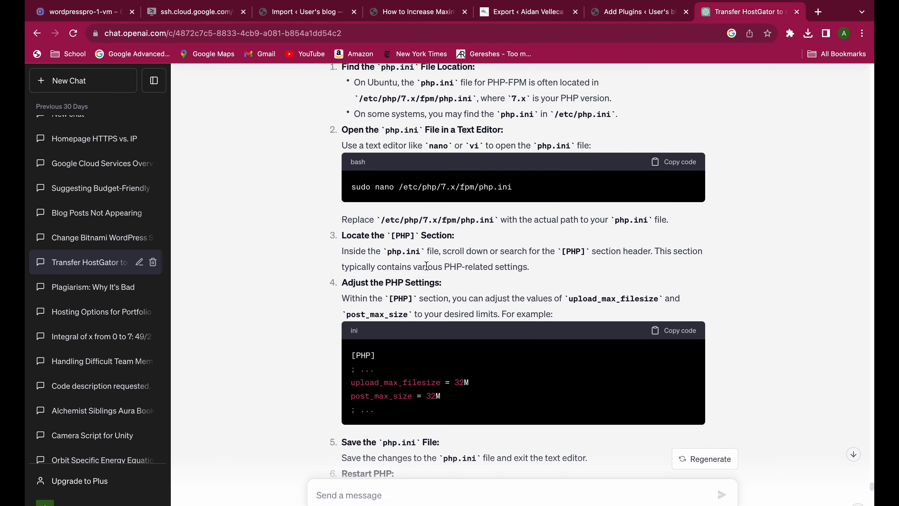
pyautogui.scroll(-10, 428, 276)
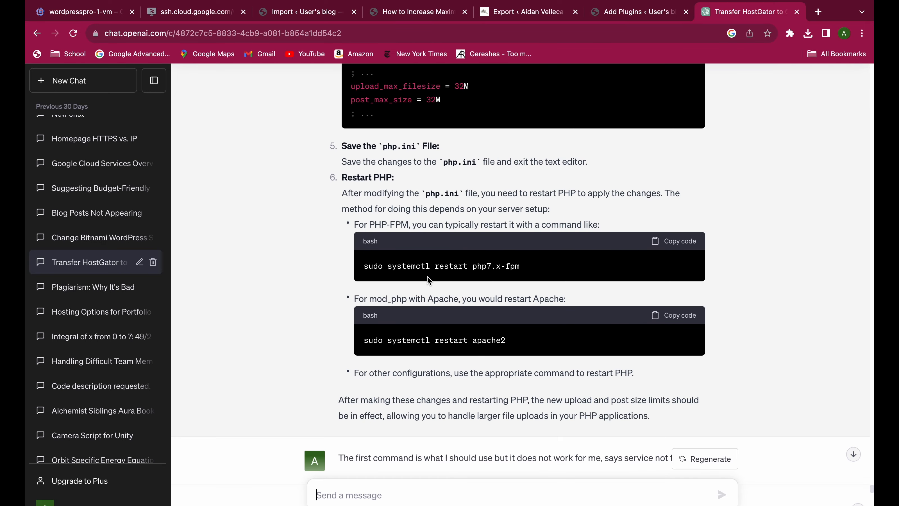
# Return to the SSH session and restart the Bitnami service with "sudo systemctl restart bitnami".
pyautogui.click(209, 14)
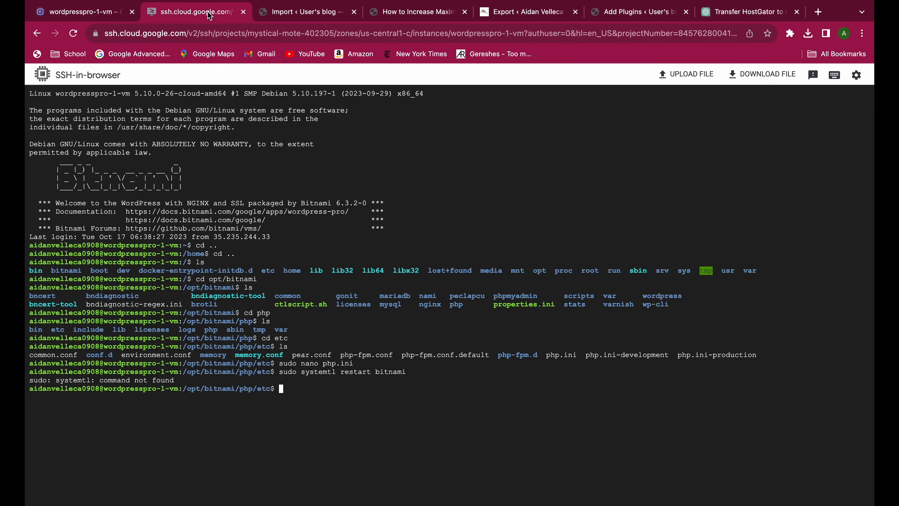
pyautogui.write('sudo systemctl restart bitna')
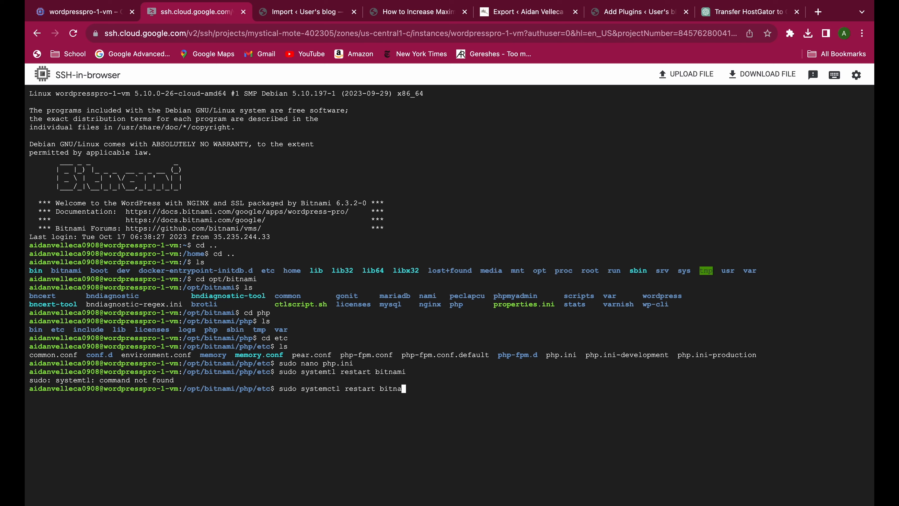
pyautogui.write('mi')
pyautogui.press('Return')
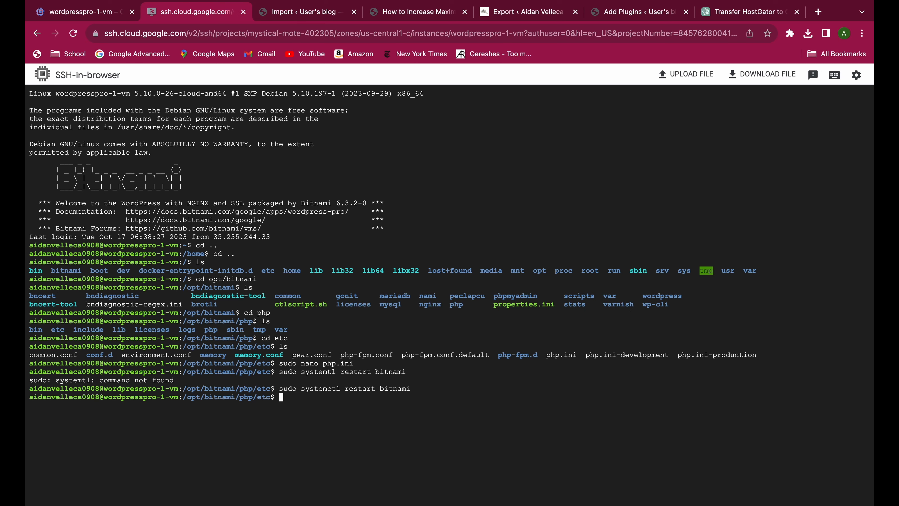
# Reload the new WordPress site's All-in-One WP Migration import page and check its maximum upload file size.
pyautogui.click(87, 10)
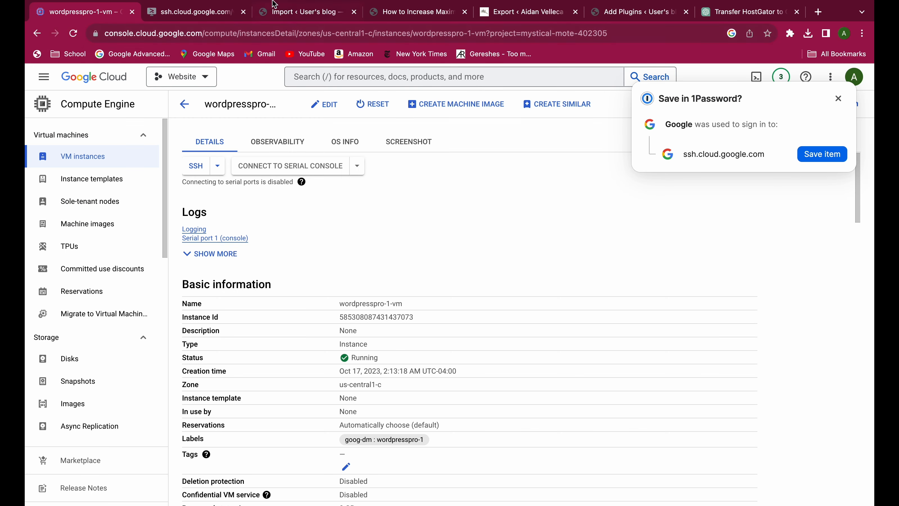
pyautogui.click(294, 12)
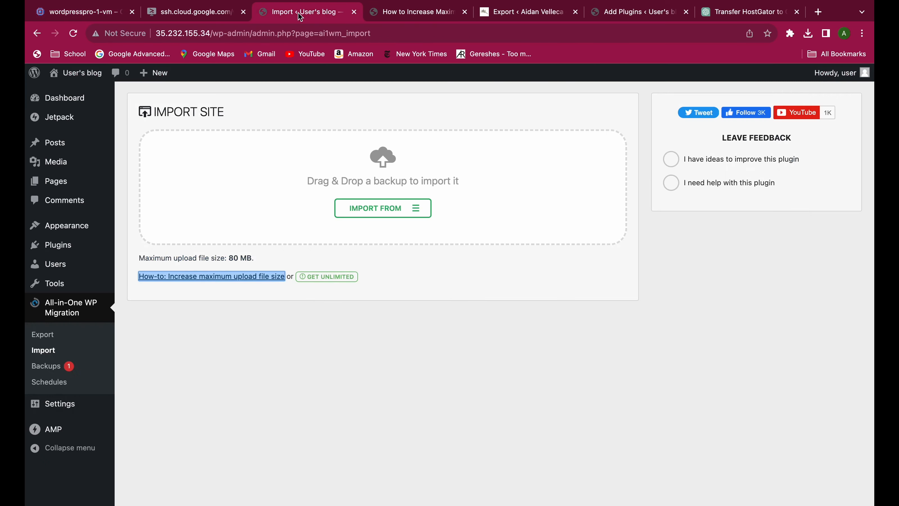
pyautogui.click(308, 39)
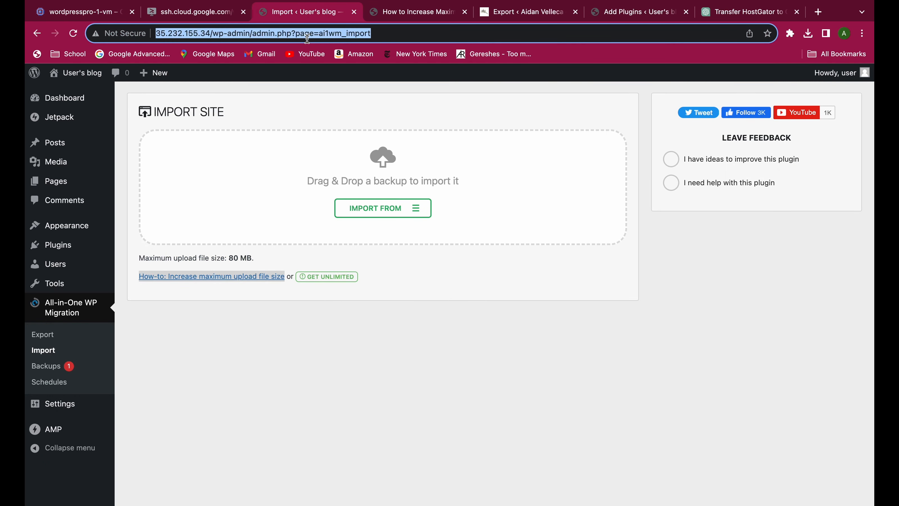
pyautogui.press('Return')
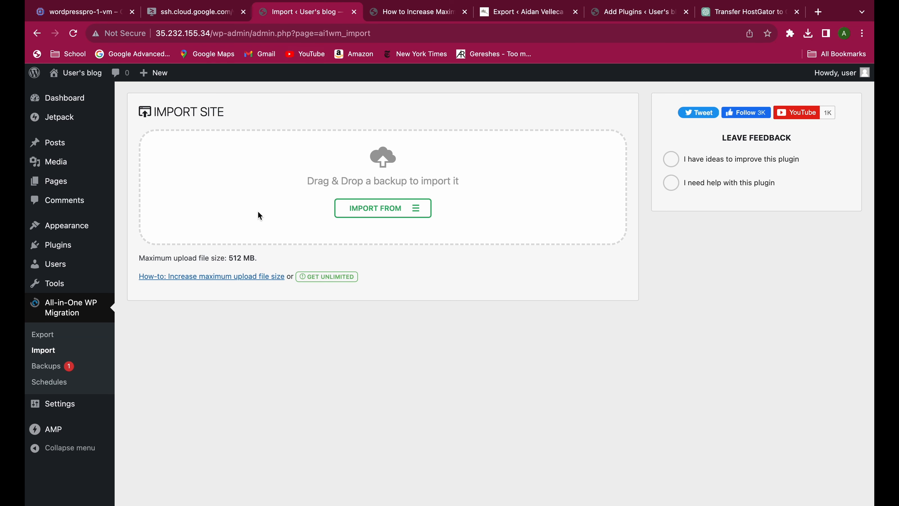
pyautogui.doubleClick(237, 257)
pyautogui.moveTo(265, 260); pyautogui.dragTo(229, 260)
pyautogui.click(302, 265)
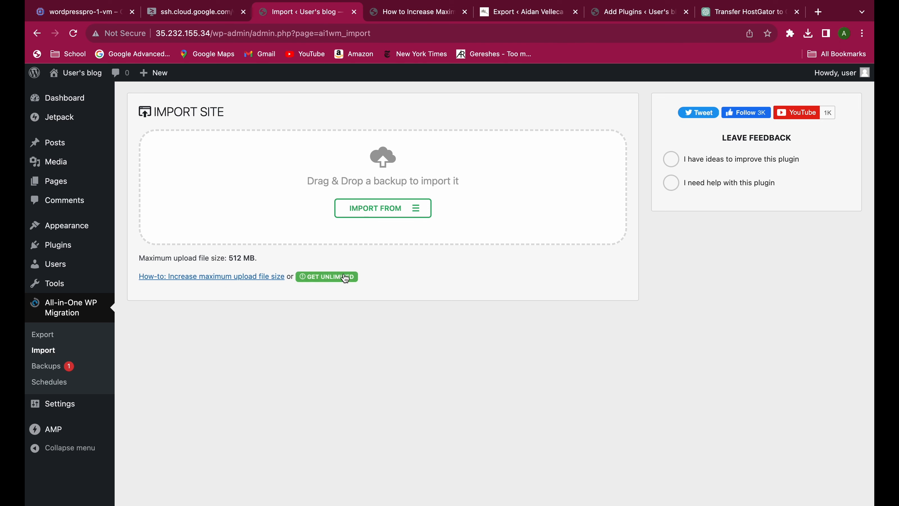
# Import the site from a file, choosing the .wpress backup dated 20231017 in the Downloads folder.
pyautogui.click(376, 212)
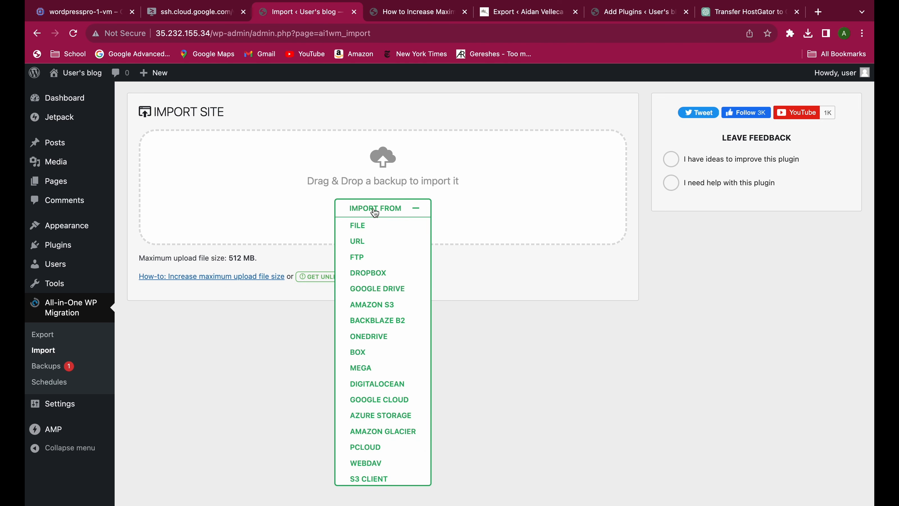
pyautogui.click(361, 227)
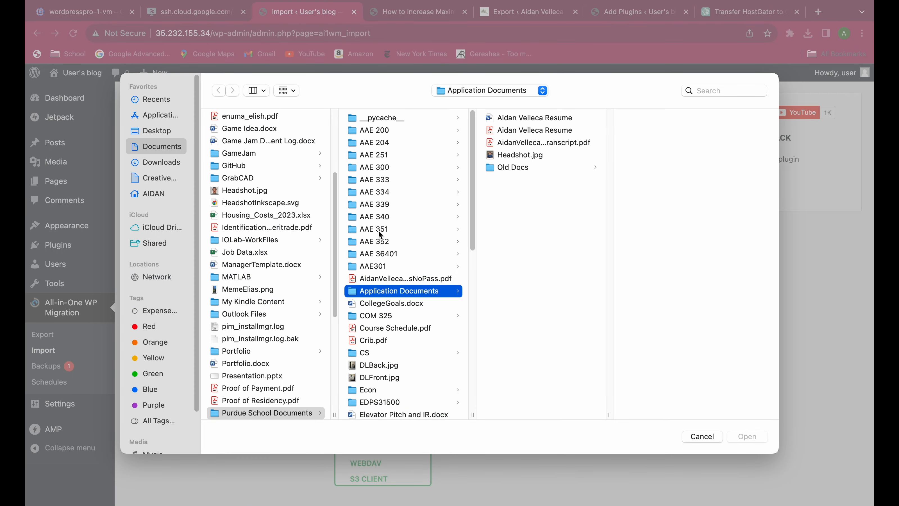
pyautogui.click(148, 162)
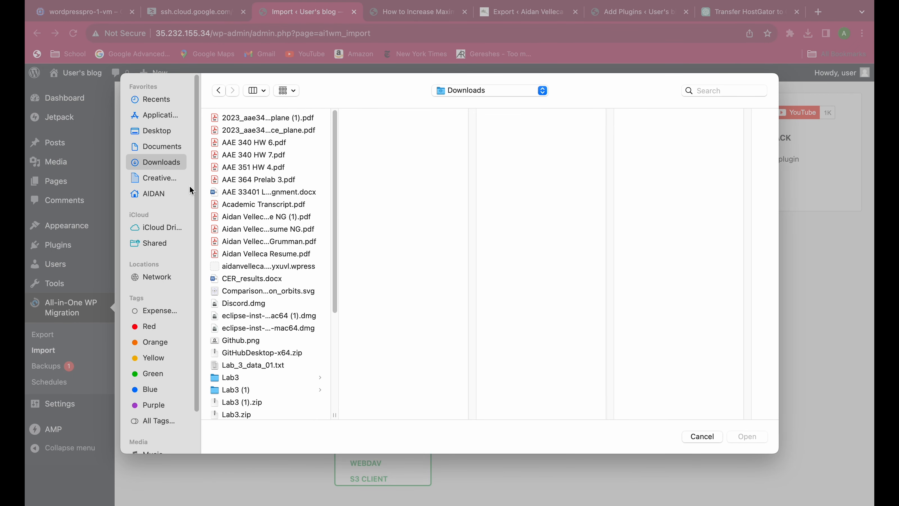
pyautogui.scroll(-1, 270, 246)
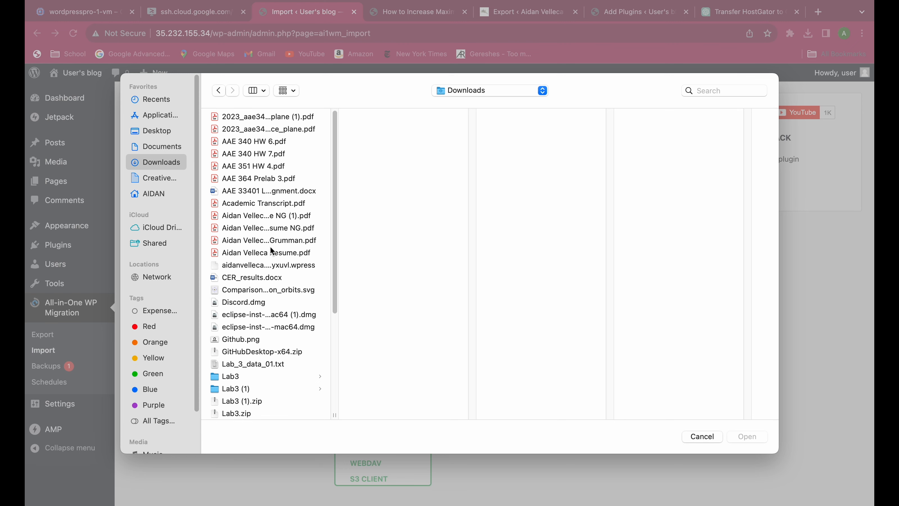
pyautogui.click(287, 264)
pyautogui.click(749, 438)
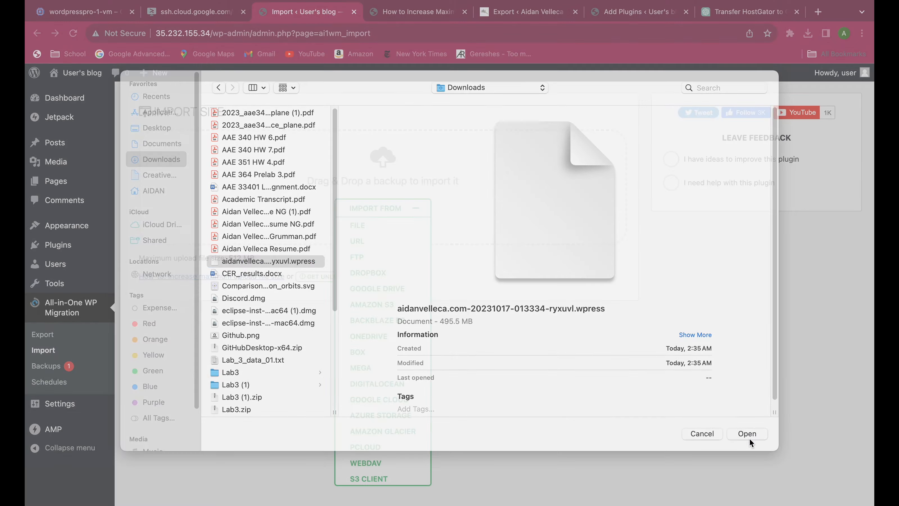